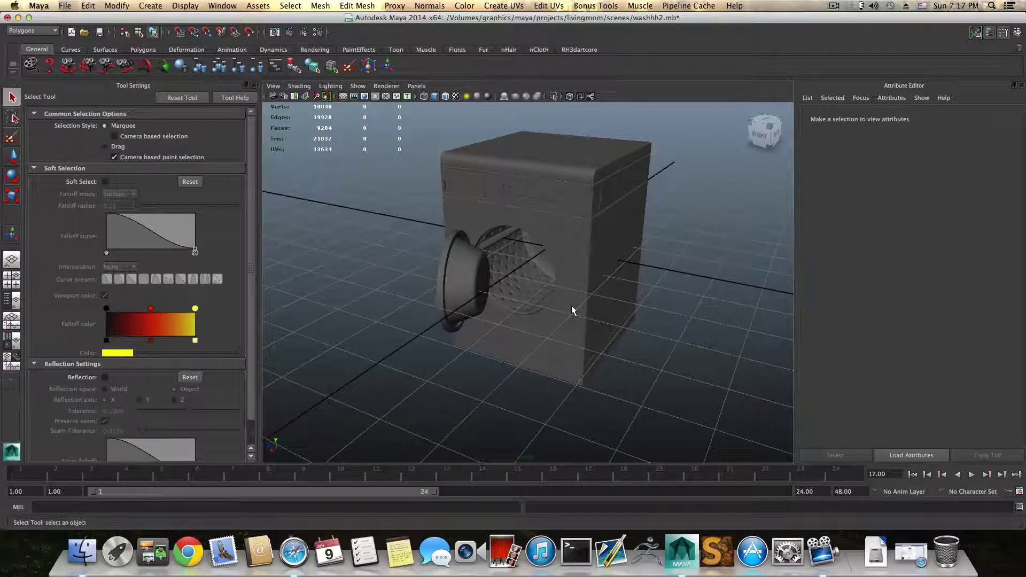
# Hide the tool settings to give the washing machine model a wider viewport.
pyautogui.click(255, 85)
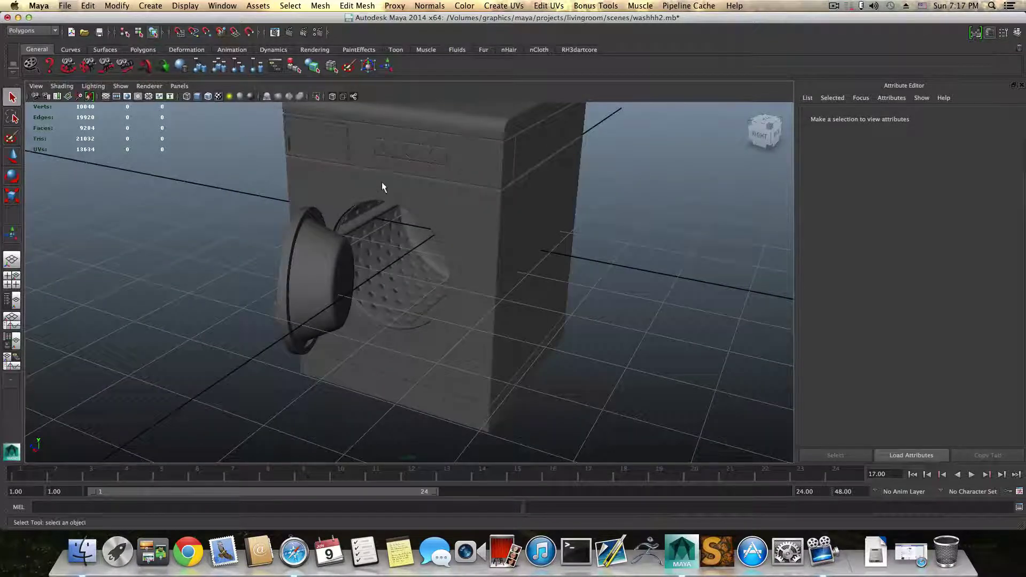
pyautogui.keyDown('alt'); pyautogui.moveTo(383, 183); pyautogui.dragTo(383, 259); pyautogui.keyUp('alt')
pyautogui.keyDown('alt'); pyautogui.moveTo(382, 258); pyautogui.dragTo(401, 240, button='middle'); pyautogui.keyUp('alt')
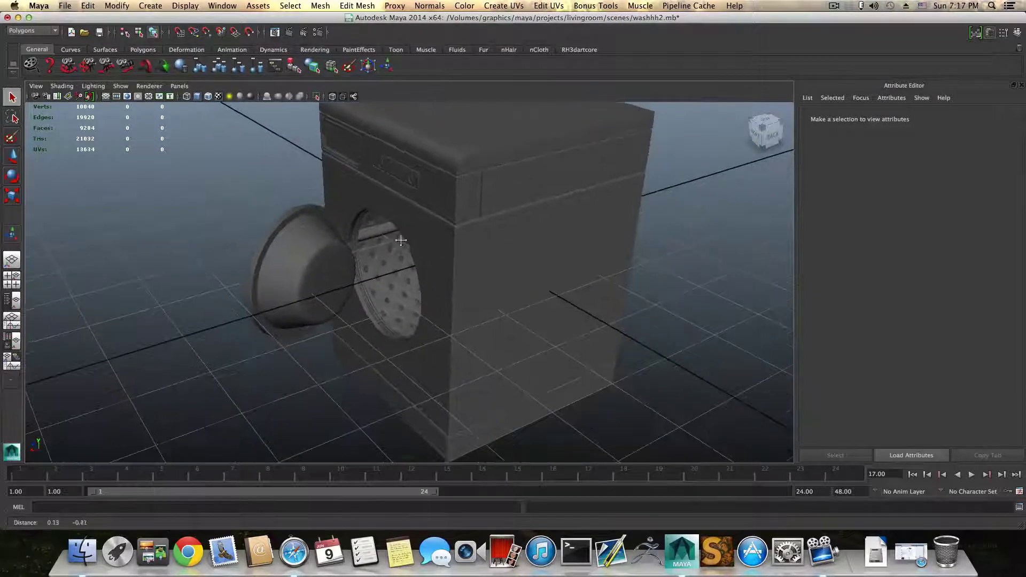
pyautogui.keyDown('alt'); pyautogui.moveTo(401, 240); pyautogui.dragTo(381, 255); pyautogui.keyUp('alt')
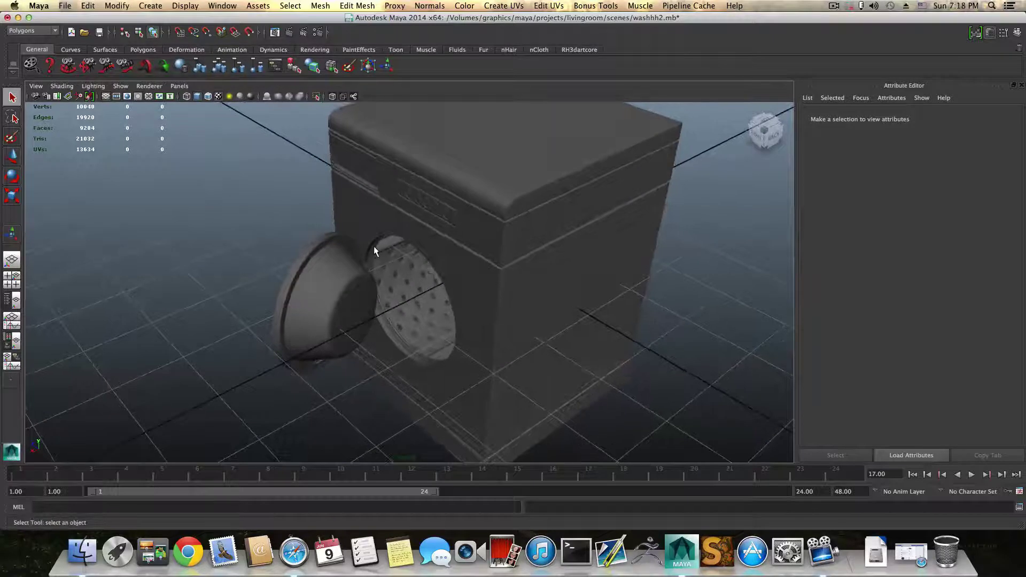
# Select the washing machine's main body mesh rather than the ring around the door opening.
pyautogui.click(374, 249)
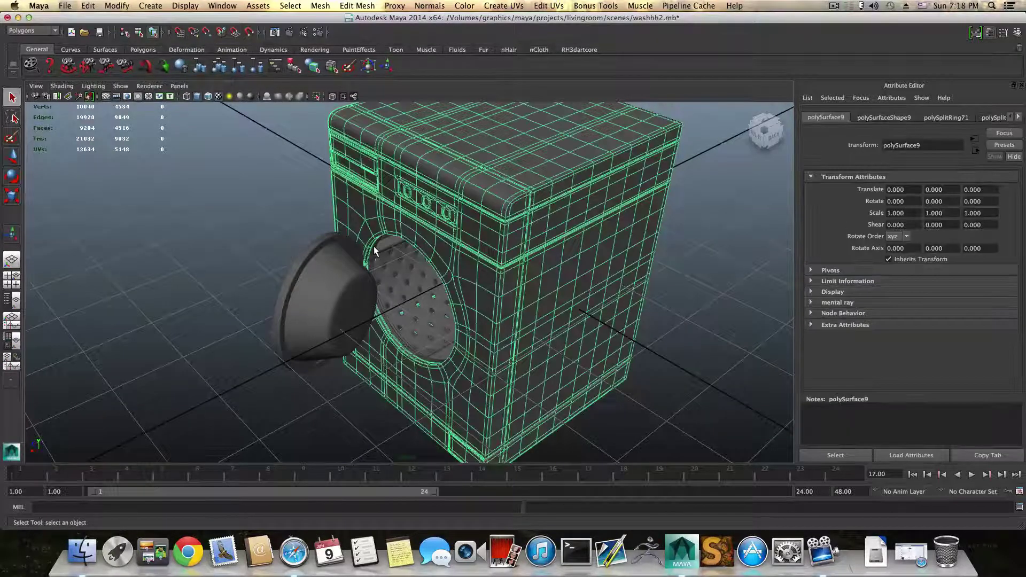
pyautogui.click(394, 331)
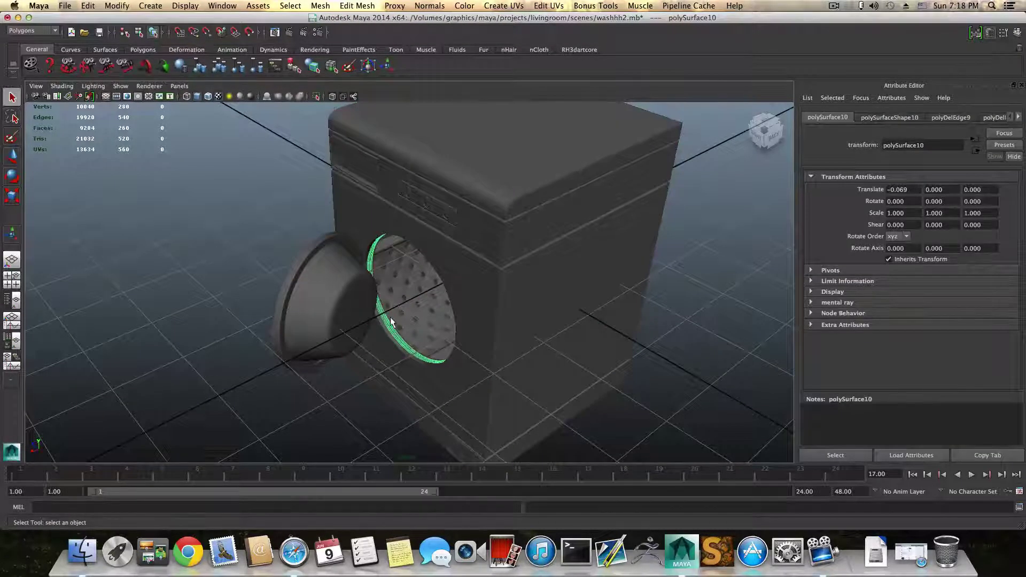
pyautogui.keyDown('alt'); pyautogui.moveTo(392, 321); pyautogui.dragTo(450, 351); pyautogui.keyUp('alt')
pyautogui.click(519, 258)
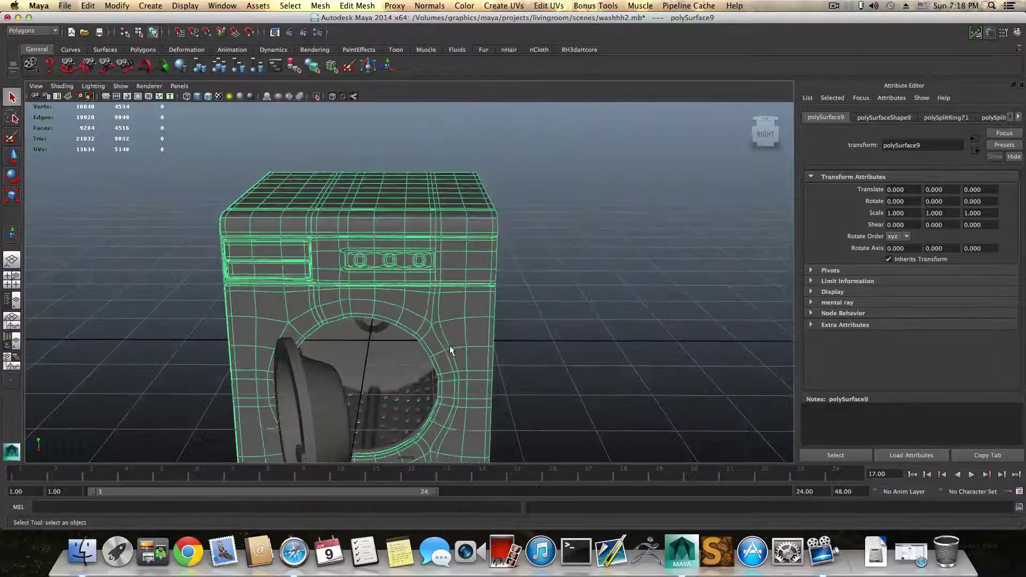
# Examine the edge flow around the control knobs and the detergent drawer on the body's upper front.
pyautogui.scroll(5, 443, 299)
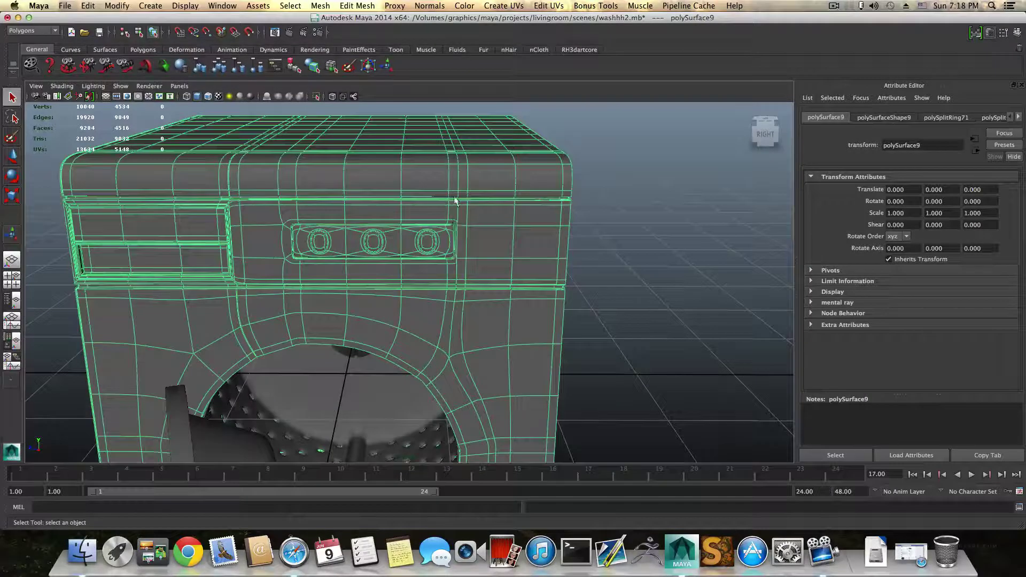
pyautogui.keyDown('alt'); pyautogui.moveTo(454, 240); pyautogui.dragTo(440, 230); pyautogui.keyUp('alt')
pyautogui.keyDown('alt'); pyautogui.moveTo(440, 230); pyautogui.dragTo(546, 240, button='right'); pyautogui.keyUp('alt')
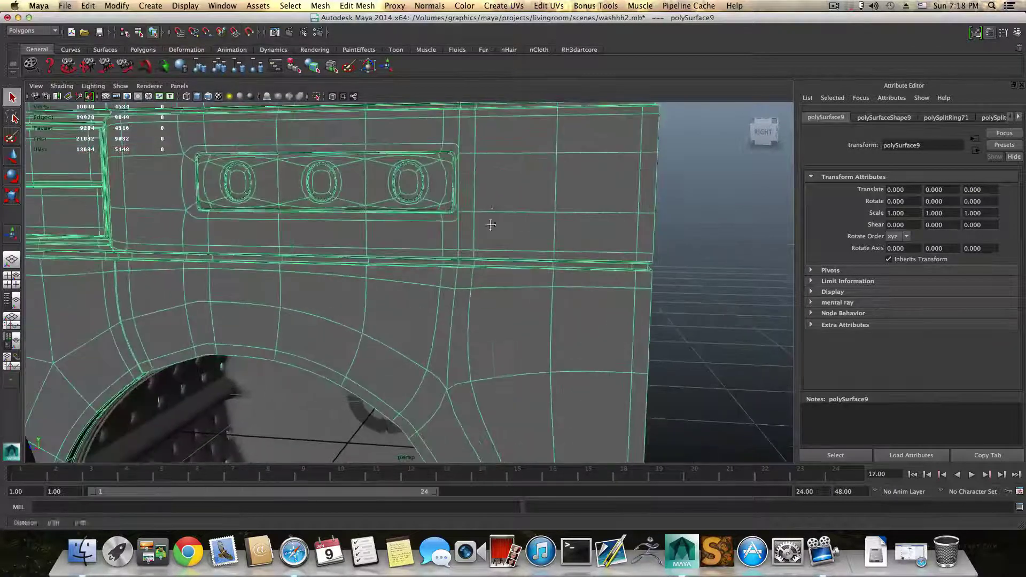
pyautogui.keyDown('alt'); pyautogui.moveTo(488, 221); pyautogui.dragTo(481, 278, button='middle'); pyautogui.keyUp('alt')
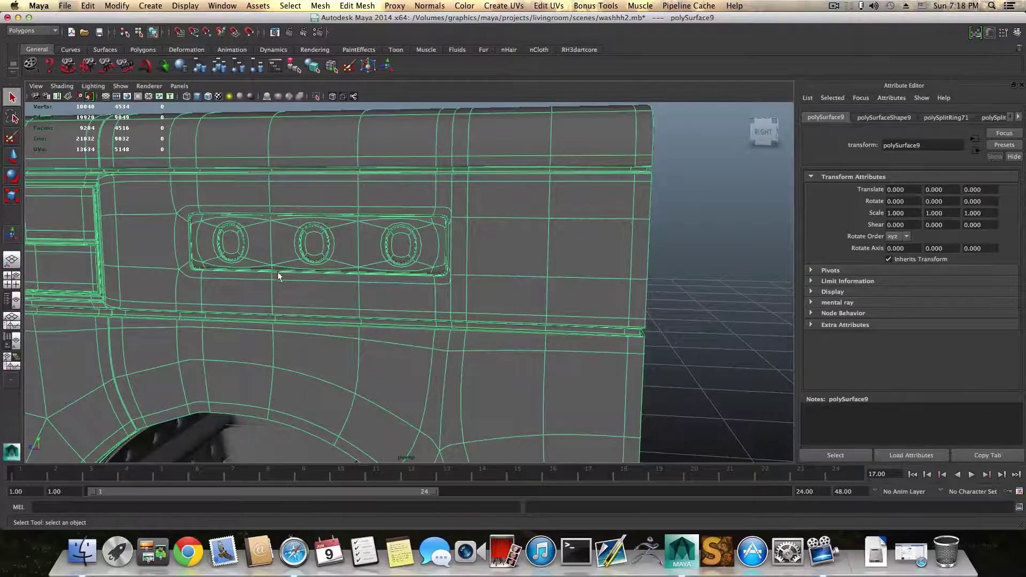
pyautogui.keyDown('alt'); pyautogui.moveTo(278, 275); pyautogui.dragTo(540, 167); pyautogui.keyUp('alt')
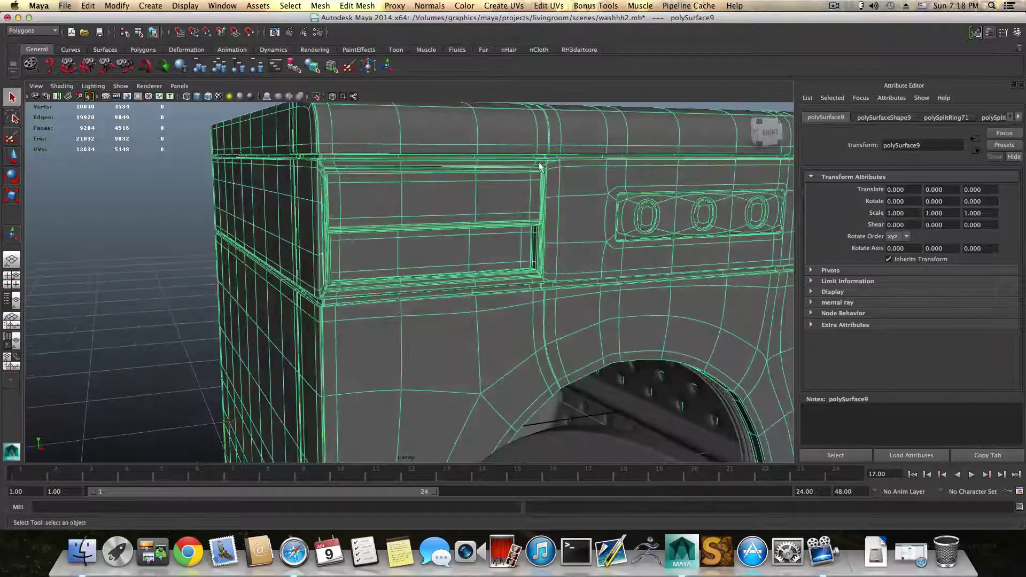
pyautogui.scroll(-5, 510, 282)
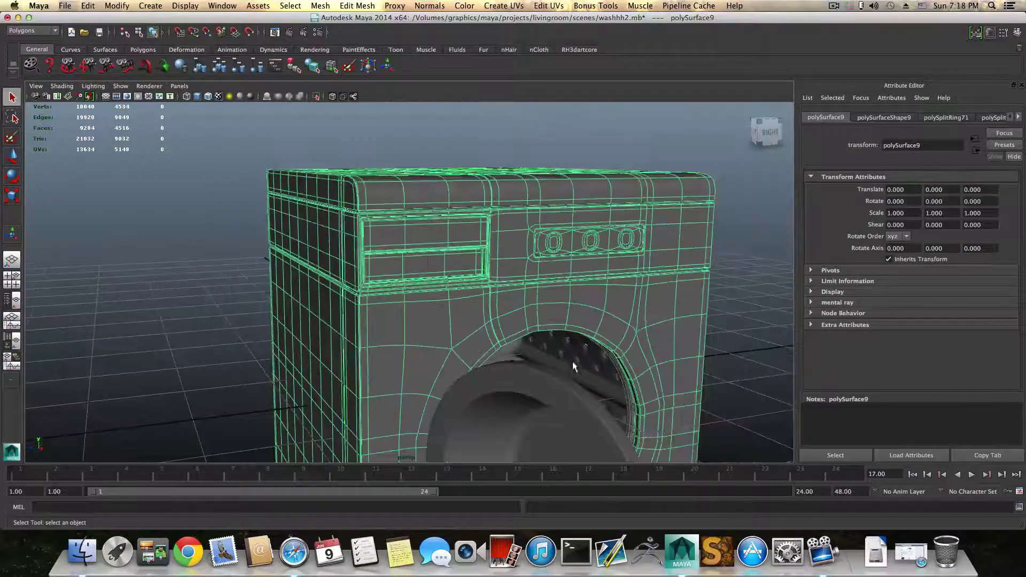
# Examine the topology of the body's lower front, including the base strip and its small rectangular hatch.
pyautogui.keyDown('alt'); pyautogui.moveTo(573, 366); pyautogui.dragTo(383, 232, button='middle'); pyautogui.keyUp('alt')
pyautogui.keyDown('alt'); pyautogui.moveTo(488, 366); pyautogui.dragTo(463, 363); pyautogui.keyUp('alt')
pyautogui.keyDown('alt'); pyautogui.moveTo(463, 363); pyautogui.dragTo(463, 346, button='middle'); pyautogui.keyUp('alt')
pyautogui.keyDown('alt'); pyautogui.moveTo(464, 347); pyautogui.dragTo(511, 397, button='right'); pyautogui.keyUp('alt')
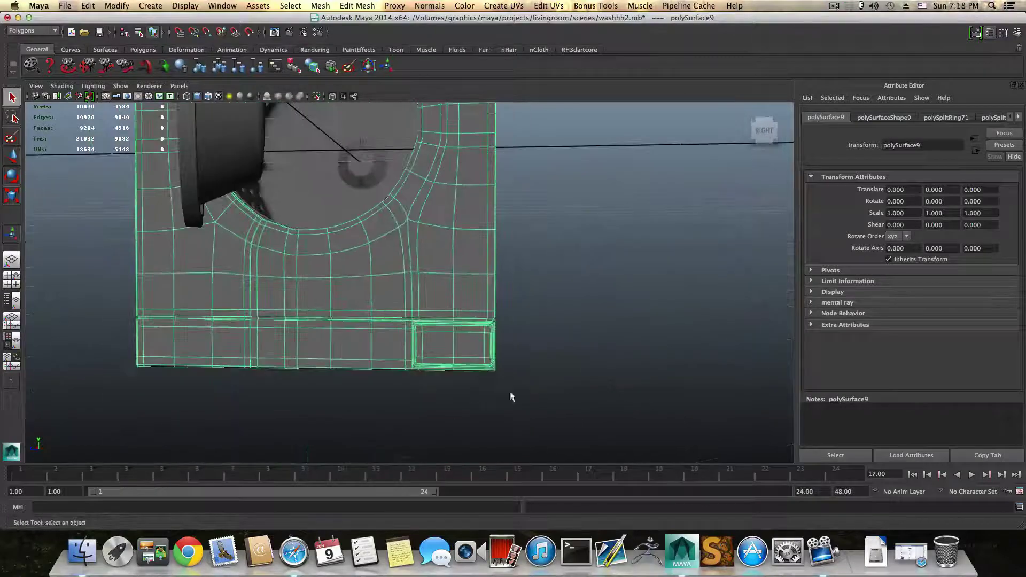
pyautogui.keyDown('alt'); pyautogui.moveTo(486, 357); pyautogui.dragTo(444, 346); pyautogui.keyUp('alt')
pyautogui.keyDown('alt'); pyautogui.moveTo(429, 308); pyautogui.dragTo(440, 382, button='middle'); pyautogui.keyUp('alt')
pyautogui.keyDown('alt'); pyautogui.moveTo(440, 382); pyautogui.dragTo(495, 391); pyautogui.keyUp('alt')
pyautogui.keyDown('alt'); pyautogui.moveTo(387, 319); pyautogui.dragTo(430, 357, button='middle'); pyautogui.keyUp('alt')
pyautogui.keyDown('alt'); pyautogui.moveTo(432, 354); pyautogui.dragTo(423, 375); pyautogui.keyUp('alt')
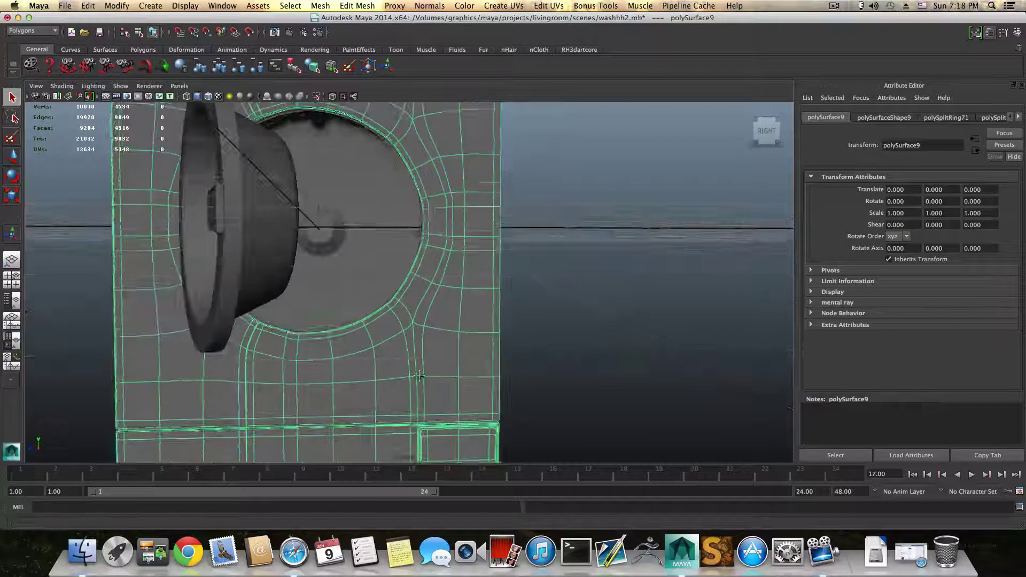
pyautogui.keyDown('alt'); pyautogui.moveTo(424, 375); pyautogui.dragTo(457, 346, button='middle'); pyautogui.keyUp('alt')
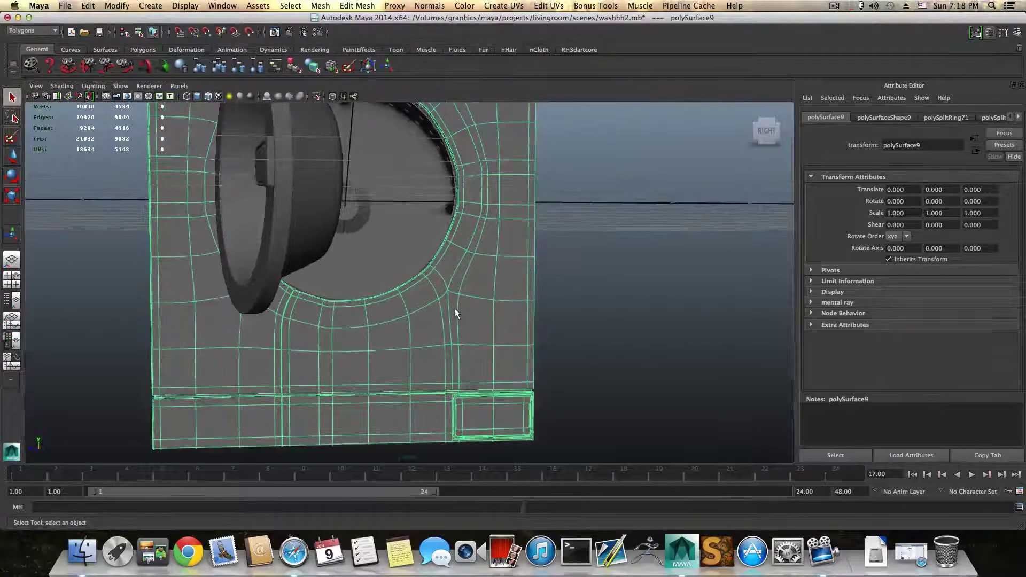
# Inspect the edge loops surrounding the round door opening and how they run into the body's front and side.
pyautogui.keyDown('alt'); pyautogui.moveTo(449, 277); pyautogui.dragTo(442, 338); pyautogui.keyUp('alt')
pyautogui.keyDown('alt'); pyautogui.moveTo(442, 338); pyautogui.dragTo(445, 379, button='middle'); pyautogui.keyUp('alt')
pyautogui.keyDown('alt'); pyautogui.moveTo(461, 300); pyautogui.dragTo(461, 331, button='middle'); pyautogui.keyUp('alt')
pyautogui.keyDown('alt'); pyautogui.moveTo(462, 330); pyautogui.dragTo(453, 218); pyautogui.keyUp('alt')
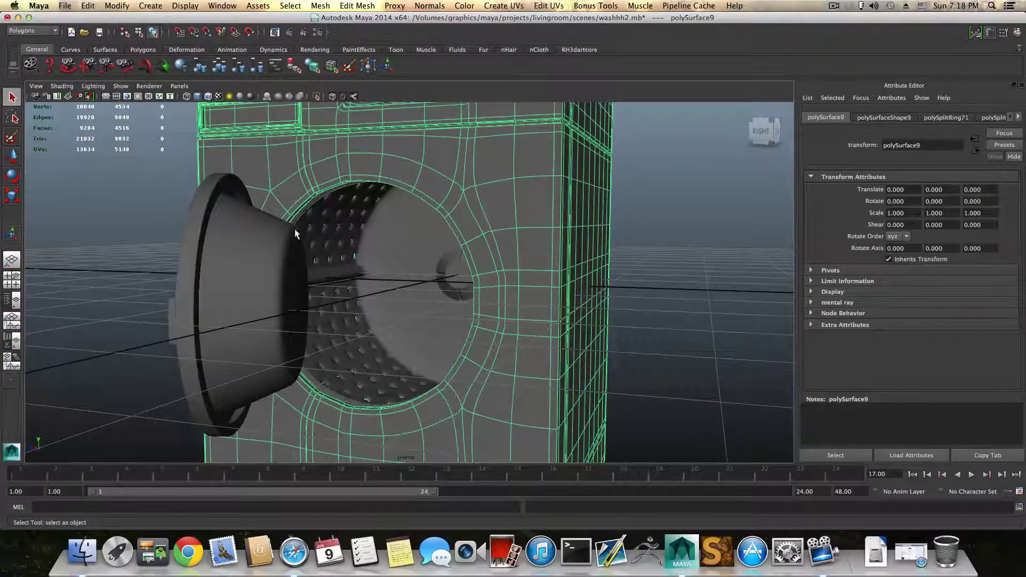
pyautogui.moveTo(452, 299)
pyautogui.keyDown('alt'); pyautogui.mouseDown()
pyautogui.moveTo(447, 320)
pyautogui.moveTo(398, 320)
pyautogui.moveTo(421, 320)
pyautogui.moveTo(412, 298)
pyautogui.moveTo(428, 366)
pyautogui.moveTo(501, 317)
pyautogui.moveTo(494, 302)
pyautogui.moveTo(510, 320)
pyautogui.moveTo(527, 309)
pyautogui.moveTo(486, 329)
pyautogui.moveTo(479, 369)
pyautogui.moveTo(500, 327)
pyautogui.moveTo(470, 321)
pyautogui.moveTo(485, 344)
pyautogui.moveTo(479, 367)
pyautogui.moveTo(464, 287)
pyautogui.mouseUp(); pyautogui.keyUp('alt')
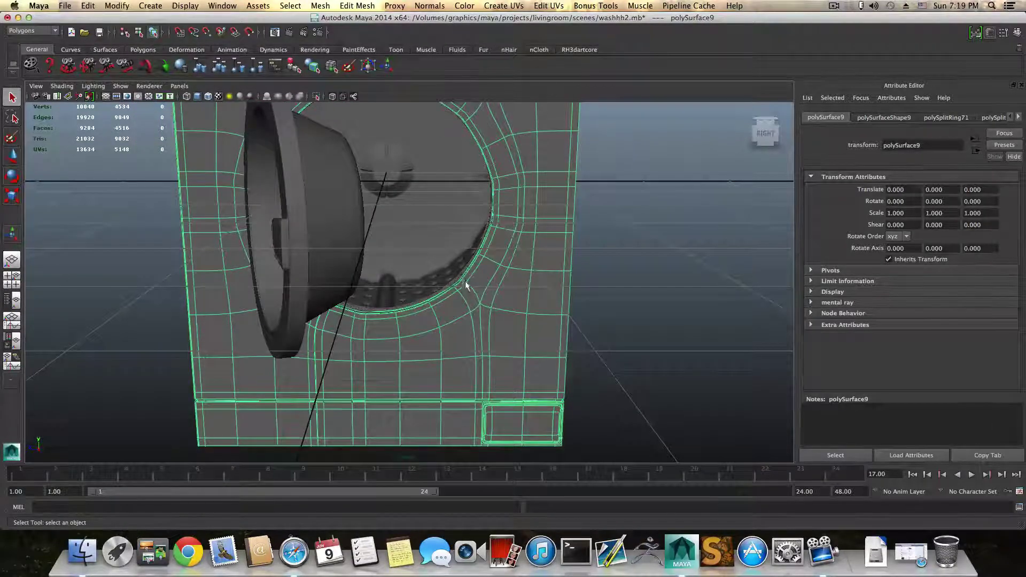
pyautogui.keyDown('alt'); pyautogui.moveTo(452, 289); pyautogui.dragTo(456, 265); pyautogui.keyUp('alt')
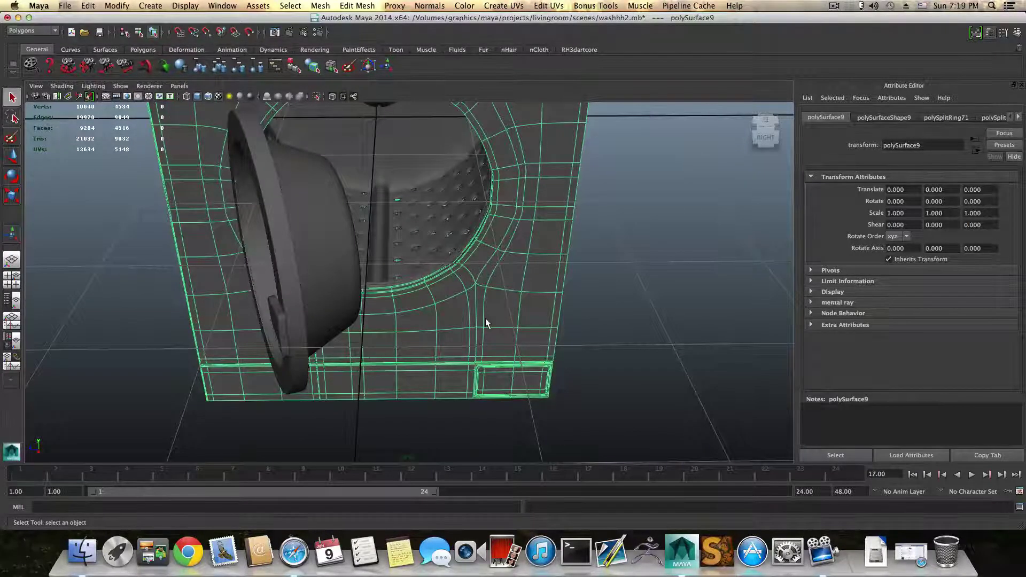
pyautogui.keyDown('alt'); pyautogui.moveTo(485, 322); pyautogui.dragTo(495, 352); pyautogui.keyUp('alt')
pyautogui.keyDown('alt'); pyautogui.moveTo(550, 313); pyautogui.dragTo(483, 316, button='right'); pyautogui.keyUp('alt')
pyautogui.keyDown('alt'); pyautogui.moveTo(483, 316); pyautogui.dragTo(474, 339, button='middle'); pyautogui.keyUp('alt')
pyautogui.keyDown('alt'); pyautogui.moveTo(476, 342); pyautogui.dragTo(446, 340); pyautogui.keyUp('alt')
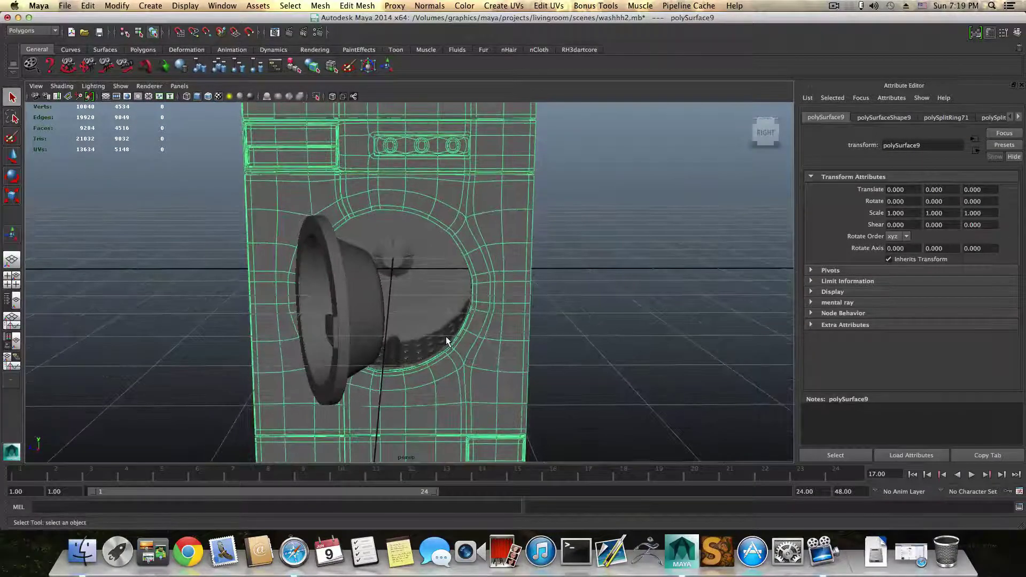
pyautogui.keyDown('alt'); pyautogui.moveTo(447, 286); pyautogui.dragTo(376, 318); pyautogui.keyUp('alt')
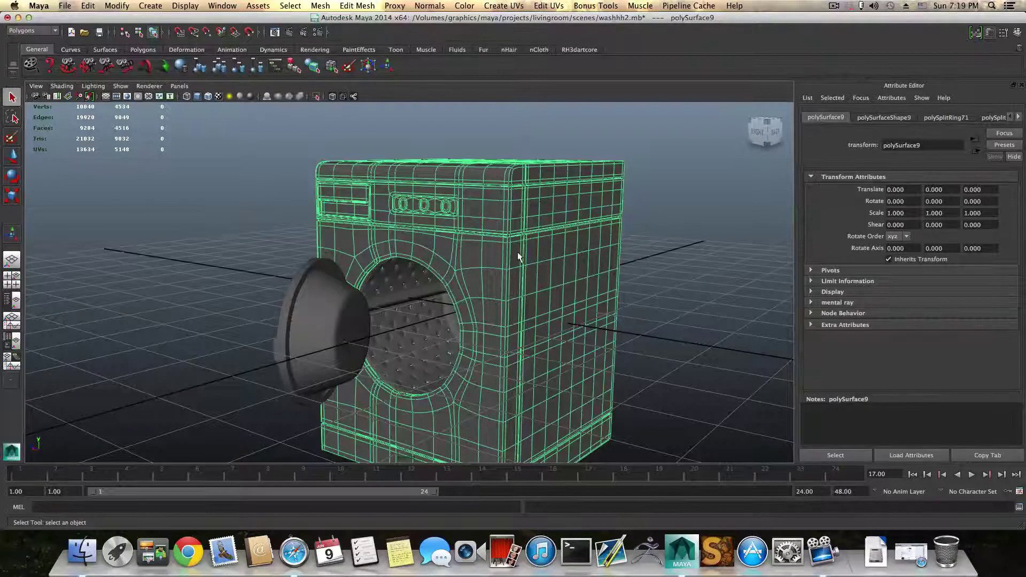
# Turn off the body's smooth mesh preview and switch it to face selection mode.
pyautogui.press('1')
pyautogui.keyDown('alt'); pyautogui.moveTo(517, 252); pyautogui.dragTo(497, 213); pyautogui.keyUp('alt')
pyautogui.keyDown('alt'); pyautogui.moveTo(406, 204); pyautogui.dragTo(458, 246); pyautogui.keyUp('alt')
pyautogui.keyDown('alt'); pyautogui.moveTo(511, 293); pyautogui.dragTo(442, 304, button='right'); pyautogui.keyUp('alt')
pyautogui.keyDown('alt'); pyautogui.moveTo(441, 305); pyautogui.dragTo(432, 289, button='middle'); pyautogui.keyUp('alt')
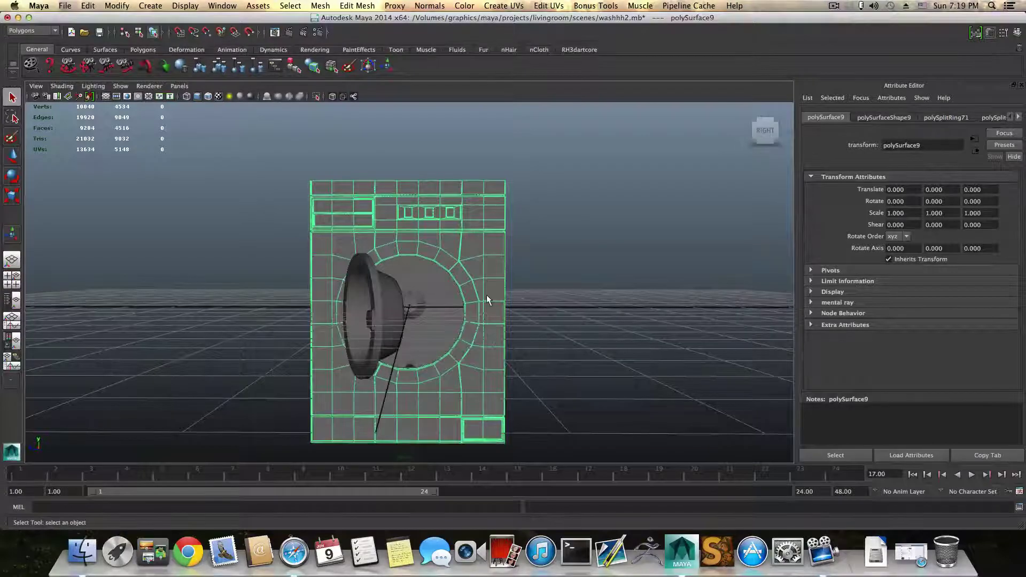
pyautogui.moveTo(486, 299)
pyautogui.keyDown('alt'); pyautogui.mouseDown()
pyautogui.moveTo(408, 290)
pyautogui.moveTo(493, 303)
pyautogui.mouseUp(); pyautogui.keyUp('alt')
pyautogui.moveTo(492, 297); pyautogui.dragTo(490, 319, button='right')
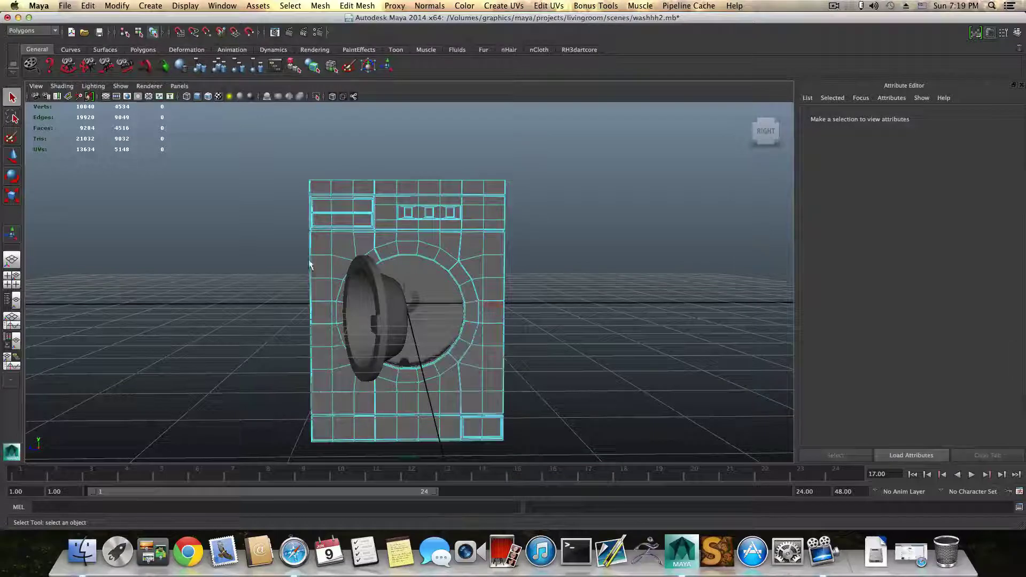
# In the orthographic view facing the door, select all body faces between the upper groove and the base groove.
pyautogui.click(12, 279)
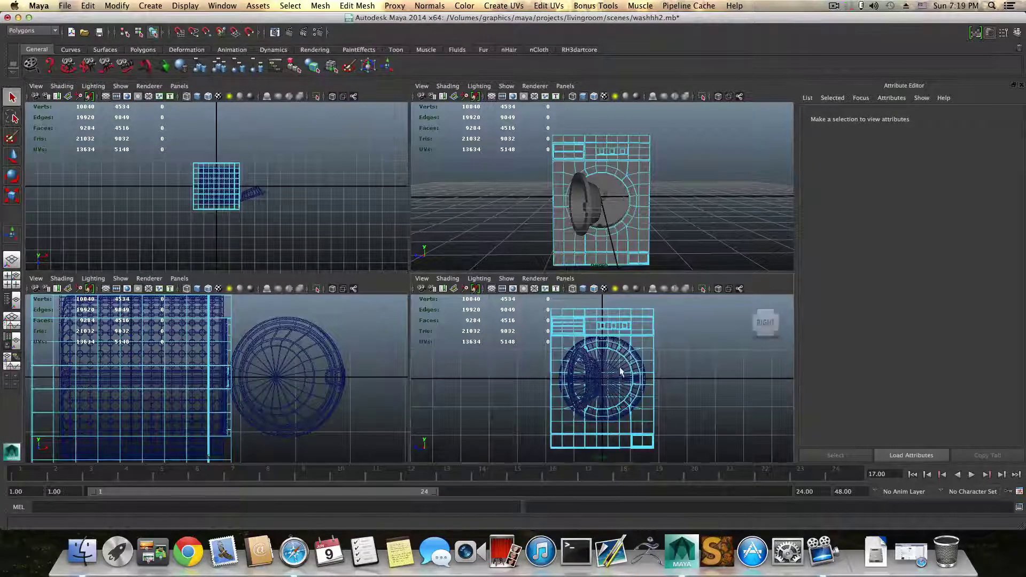
pyautogui.keyDown('alt'); pyautogui.moveTo(621, 365); pyautogui.dragTo(552, 336, button='middle'); pyautogui.keyUp('alt')
pyautogui.press('space')
pyautogui.keyDown('alt'); pyautogui.moveTo(437, 281); pyautogui.dragTo(550, 325, button='middle'); pyautogui.keyUp('alt')
pyautogui.scroll(2, 371, 243)
pyautogui.keyDown('alt'); pyautogui.moveTo(370, 241); pyautogui.dragTo(368, 277, button='middle'); pyautogui.keyUp('alt')
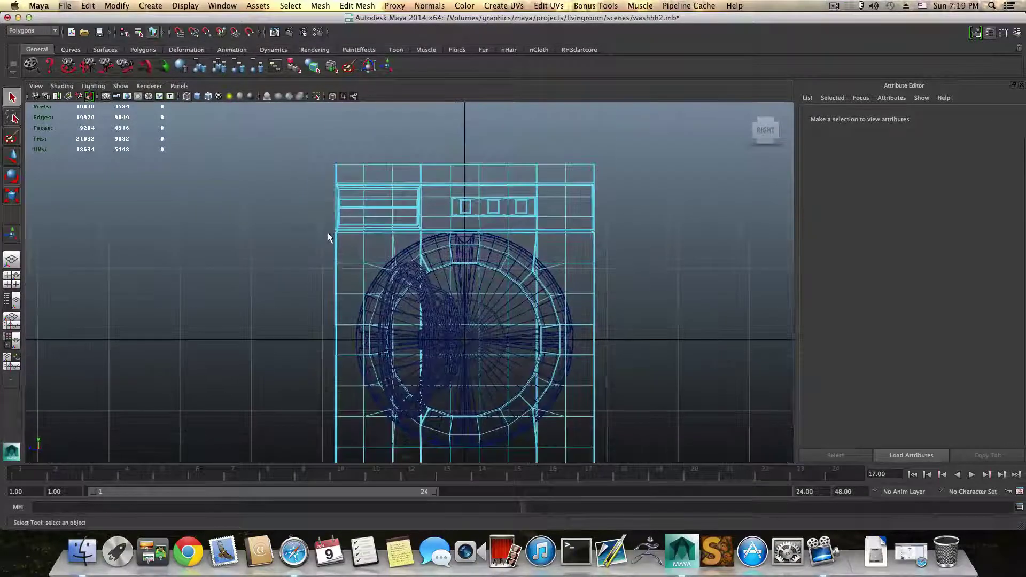
pyautogui.moveTo(328, 235); pyautogui.dragTo(628, 444)
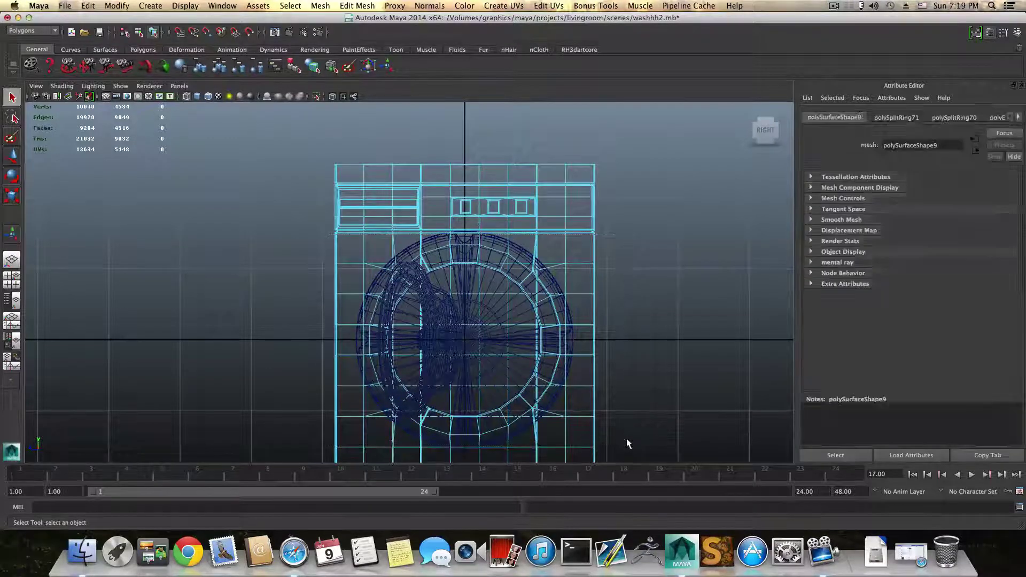
pyautogui.keyDown('alt'); pyautogui.moveTo(627, 439); pyautogui.dragTo(635, 385, button='middle'); pyautogui.keyUp('alt')
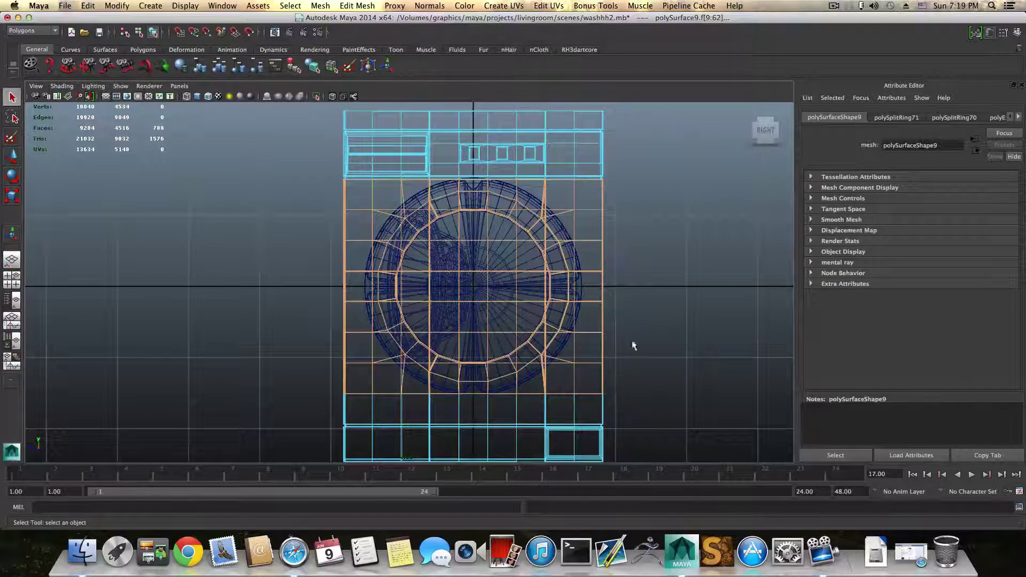
pyautogui.moveTo(335, 189); pyautogui.dragTo(630, 358)
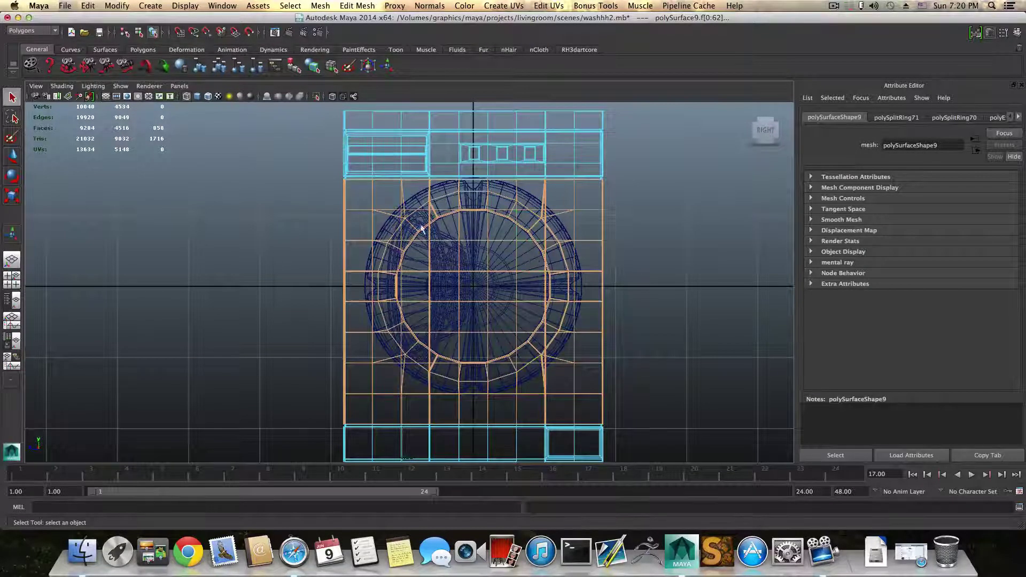
# Check in the perspective view that the face selection ends cleanly at the grooves, corners and door opening.
pyautogui.press('space')
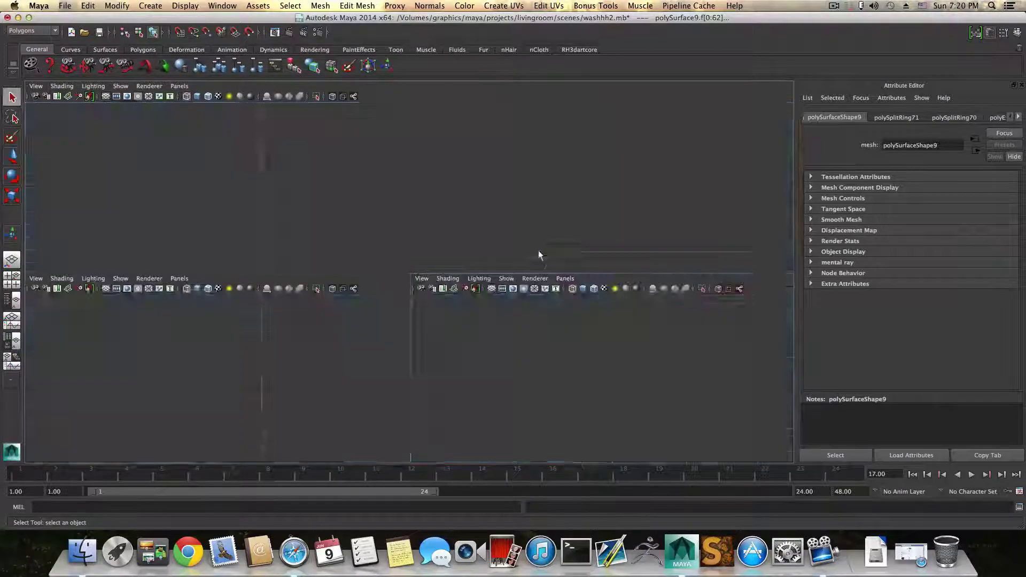
pyautogui.keyDown('alt'); pyautogui.moveTo(677, 230); pyautogui.dragTo(549, 247); pyautogui.keyUp('alt')
pyautogui.press('space')
pyautogui.keyDown('alt'); pyautogui.moveTo(513, 249); pyautogui.dragTo(555, 273, button='right'); pyautogui.keyUp('alt')
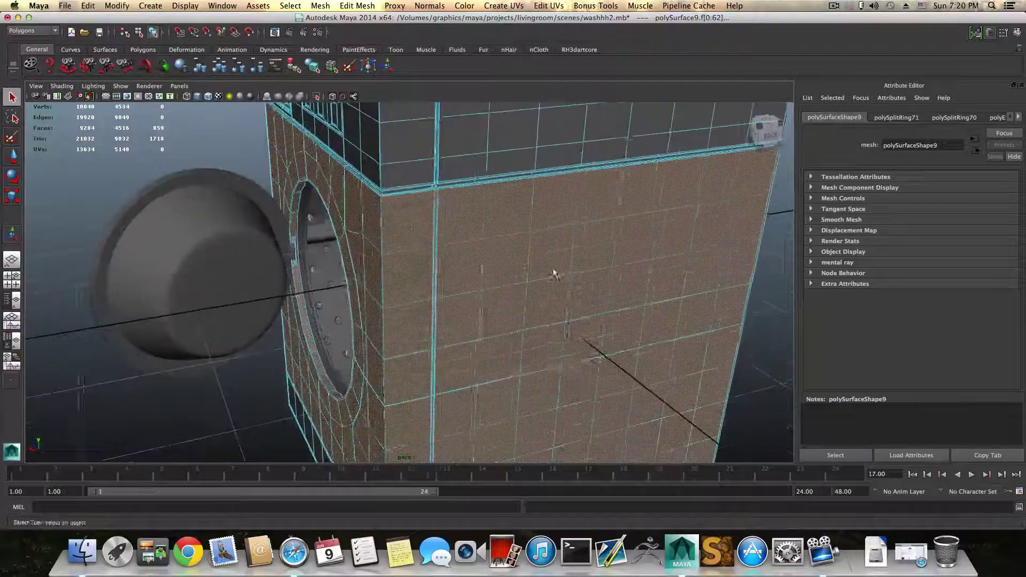
pyautogui.keyDown('alt'); pyautogui.moveTo(401, 209); pyautogui.dragTo(421, 267, button='middle'); pyautogui.keyUp('alt')
pyautogui.keyDown('alt'); pyautogui.moveTo(421, 268); pyautogui.dragTo(478, 276, button='right'); pyautogui.keyUp('alt')
pyautogui.keyDown('alt'); pyautogui.moveTo(378, 247); pyautogui.dragTo(470, 268); pyautogui.keyUp('alt')
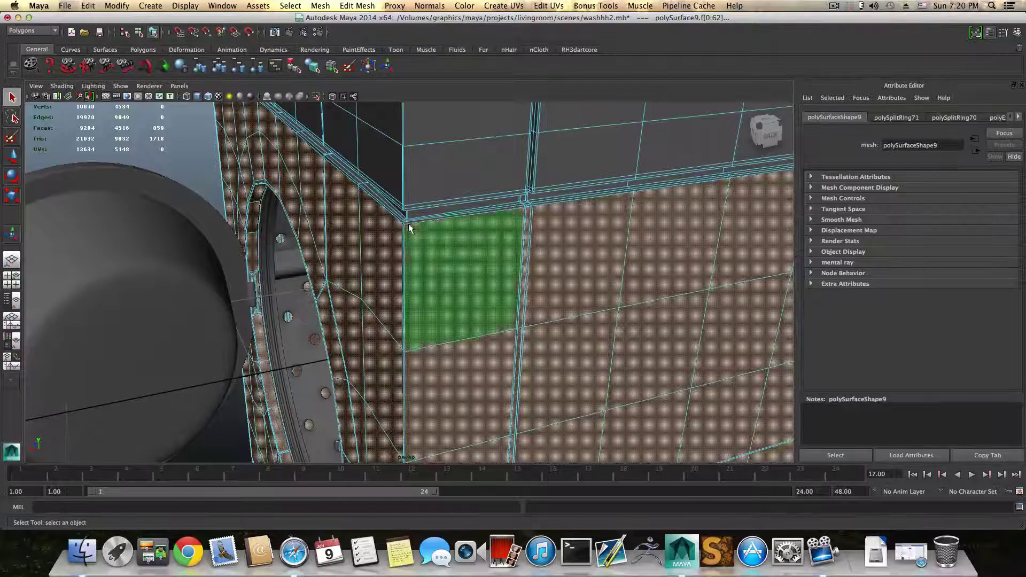
pyautogui.keyDown('alt'); pyautogui.moveTo(416, 249); pyautogui.dragTo(507, 167); pyautogui.keyUp('alt')
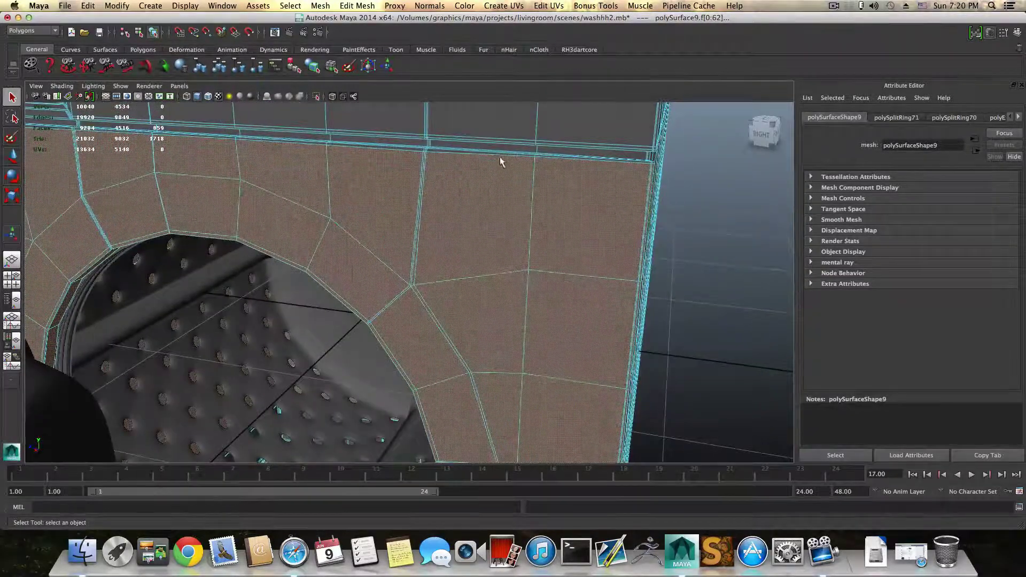
pyautogui.keyDown('alt'); pyautogui.moveTo(502, 315); pyautogui.dragTo(425, 140, button='middle'); pyautogui.keyUp('alt')
pyautogui.keyDown('alt'); pyautogui.moveTo(479, 449); pyautogui.dragTo(475, 179, button='middle'); pyautogui.keyUp('alt')
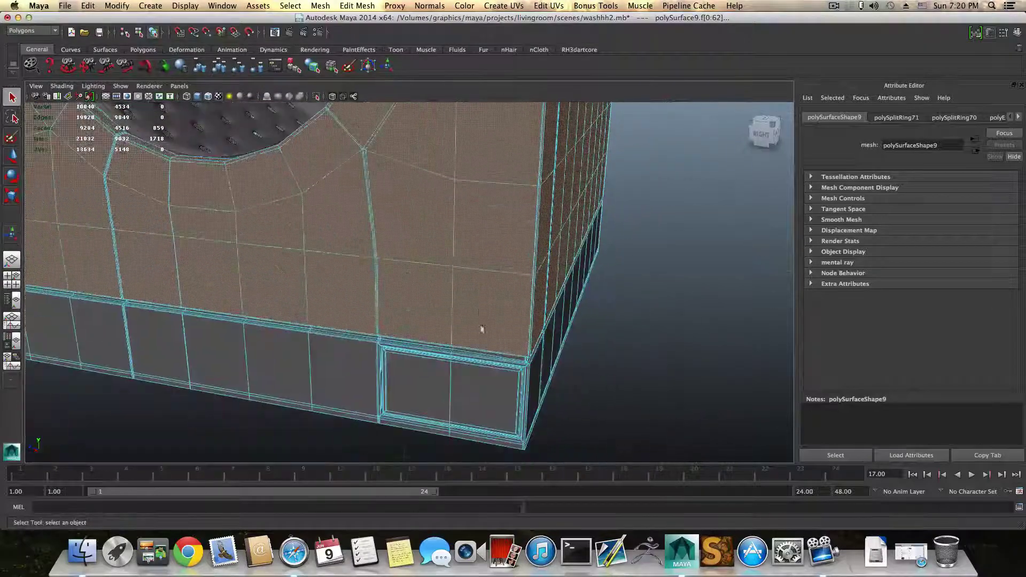
pyautogui.keyDown('alt'); pyautogui.moveTo(506, 312); pyautogui.dragTo(513, 403, button='middle'); pyautogui.keyUp('alt')
pyautogui.keyDown('alt'); pyautogui.moveTo(472, 203); pyautogui.dragTo(506, 346, button='middle'); pyautogui.keyUp('alt')
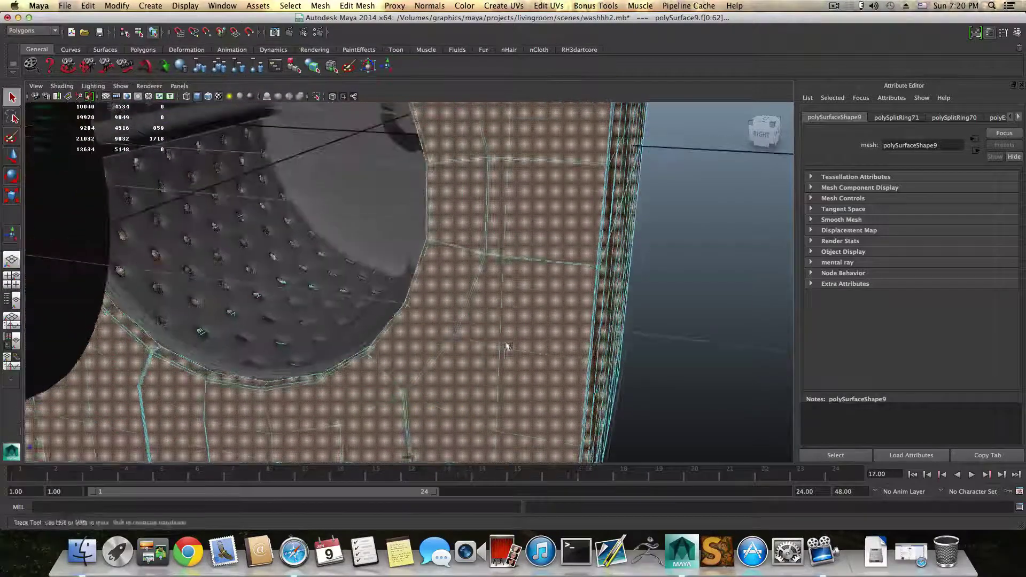
# Extract the selected middle-section faces from the washing machine body.
pyautogui.click(322, 7)
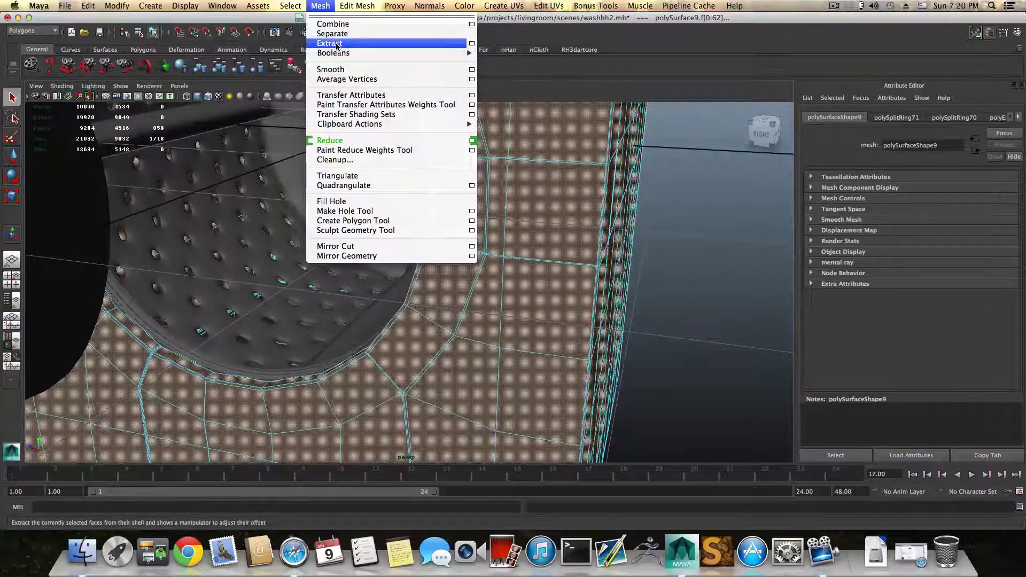
pyautogui.click(337, 43)
pyautogui.moveTo(471, 300)
pyautogui.keyDown('alt'); pyautogui.mouseDown()
pyautogui.moveTo(478, 270)
pyautogui.moveTo(467, 295)
pyautogui.mouseUp(); pyautogui.keyUp('alt')
# Return to object mode and select the remaining top-and-base piece of the body.
pyautogui.press('F8')
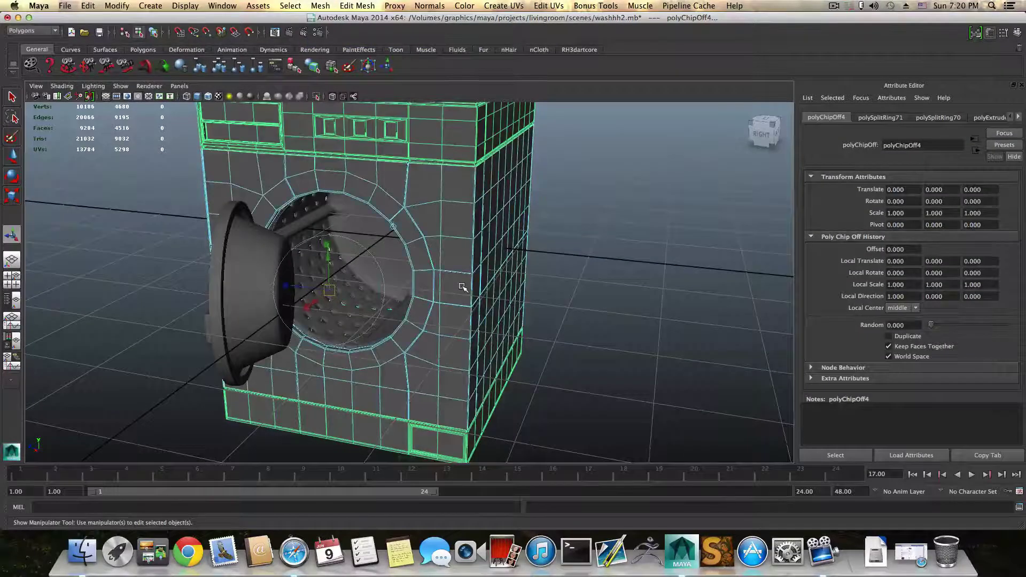
pyautogui.press('F8')
pyautogui.keyDown('alt'); pyautogui.moveTo(481, 294); pyautogui.dragTo(455, 276); pyautogui.keyUp('alt')
pyautogui.click(455, 276)
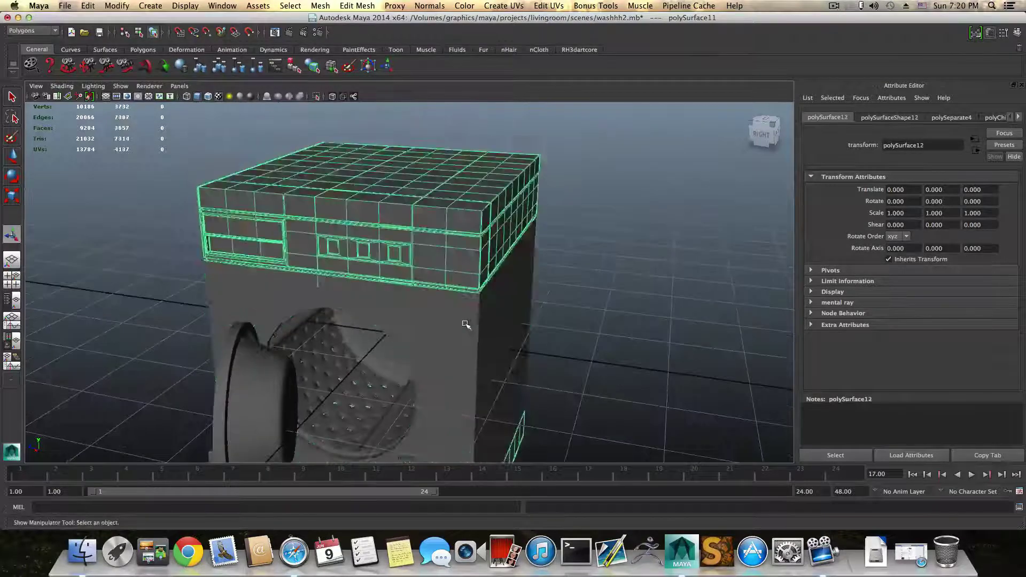
# Preview the top piece smoothed and inspect its corners, control panel and lower front edge where it meets the middle section.
pyautogui.moveTo(468, 319)
pyautogui.keyDown('alt'); pyautogui.mouseDown()
pyautogui.moveTo(457, 320)
pyautogui.moveTo(467, 299)
pyautogui.mouseUp(); pyautogui.keyUp('alt')
pyautogui.press('3')
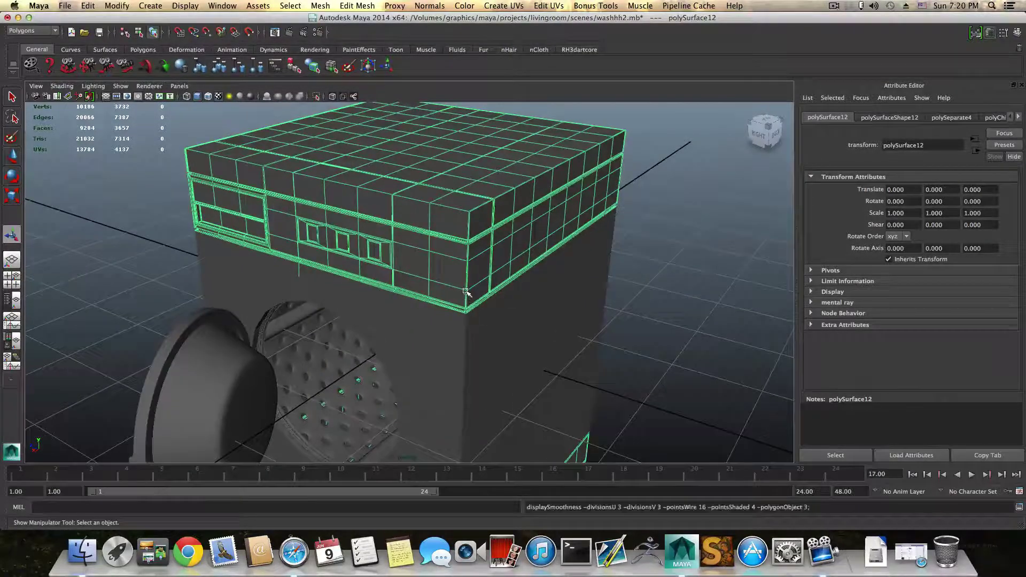
pyautogui.keyDown('alt'); pyautogui.moveTo(470, 335); pyautogui.dragTo(442, 310); pyautogui.keyUp('alt')
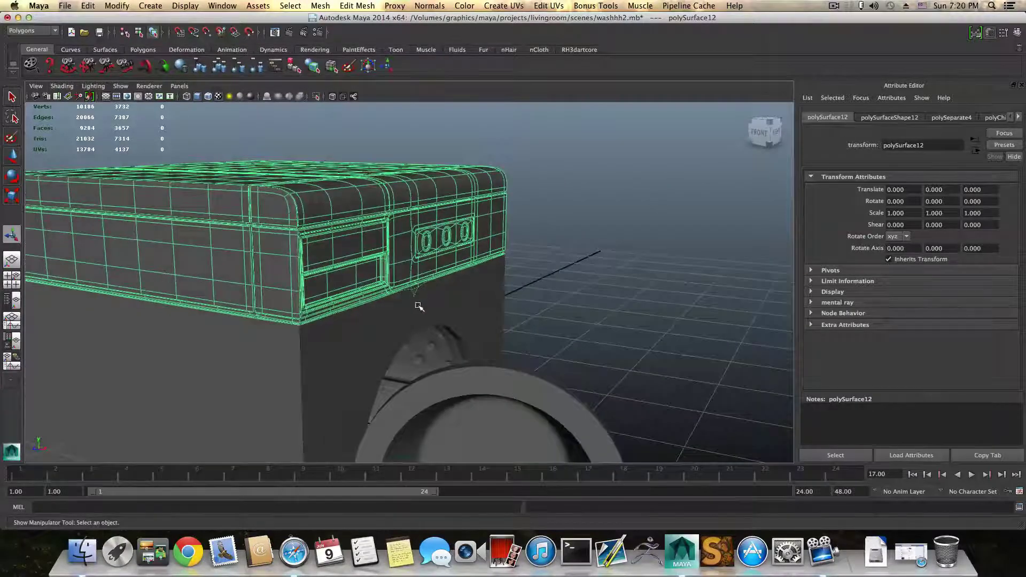
pyautogui.keyDown('alt'); pyautogui.moveTo(418, 306); pyautogui.dragTo(421, 300, button='middle'); pyautogui.keyUp('alt')
pyautogui.keyDown('alt'); pyautogui.moveTo(421, 300); pyautogui.dragTo(552, 311, button='right'); pyautogui.keyUp('alt')
pyautogui.keyDown('alt'); pyautogui.moveTo(552, 312); pyautogui.dragTo(323, 288); pyautogui.keyUp('alt')
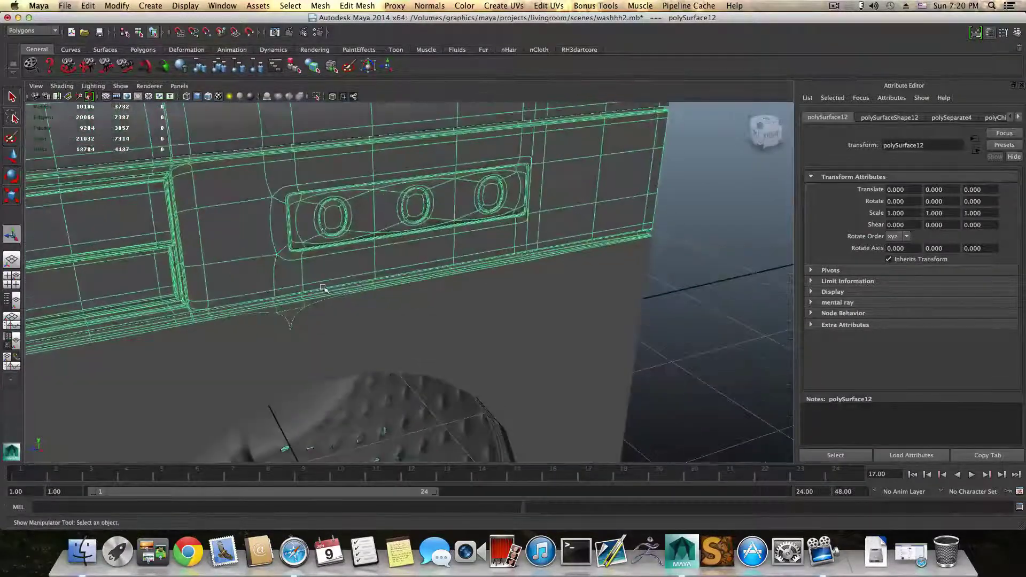
pyautogui.click(367, 375)
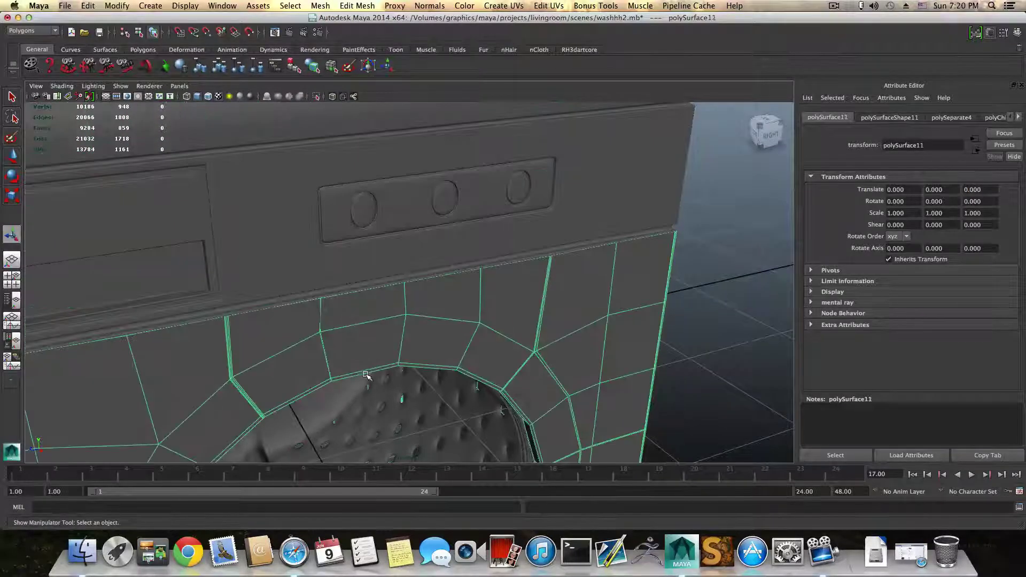
pyautogui.click(324, 276)
pyautogui.keyDown('alt'); pyautogui.moveTo(327, 289); pyautogui.dragTo(244, 306); pyautogui.keyUp('alt')
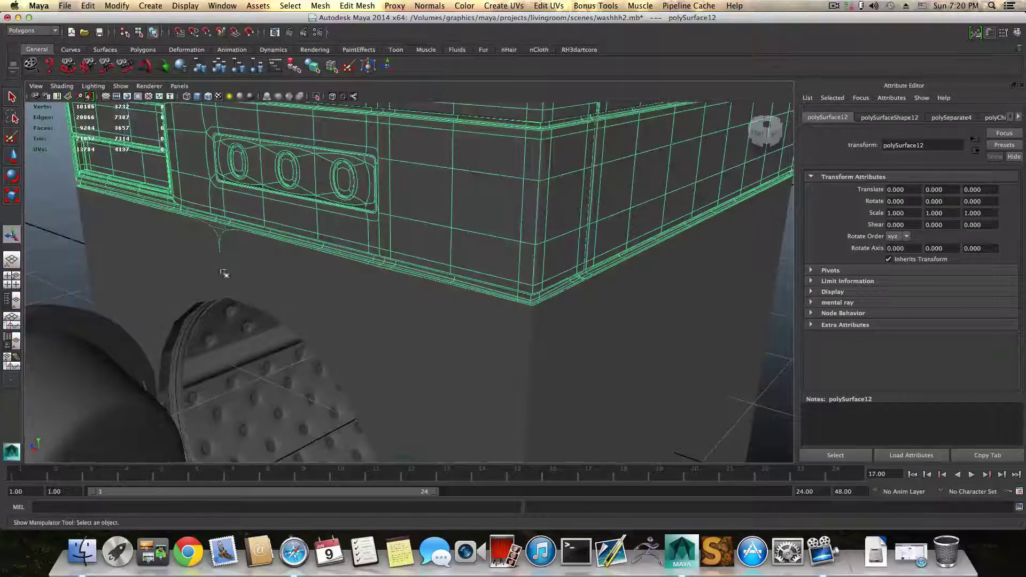
pyautogui.keyDown('alt'); pyautogui.moveTo(213, 230); pyautogui.dragTo(238, 219); pyautogui.keyUp('alt')
pyautogui.press('z')
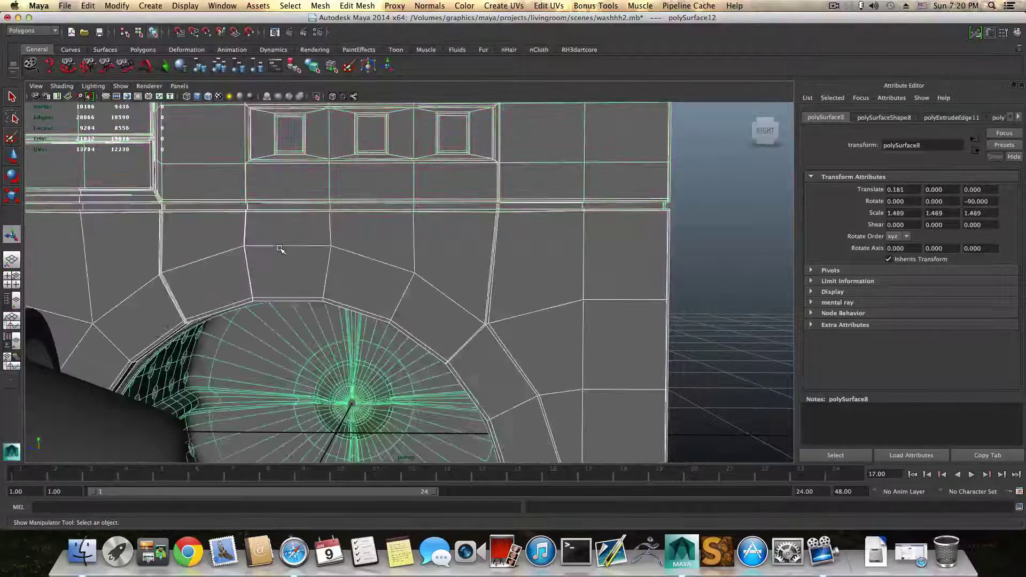
# Delete the stray faces hanging below the top piece's lower front edge and recheck that edge with the smooth preview.
pyautogui.click(282, 172)
pyautogui.moveTo(279, 169); pyautogui.dragTo(270, 199, button='right')
pyautogui.click(267, 245)
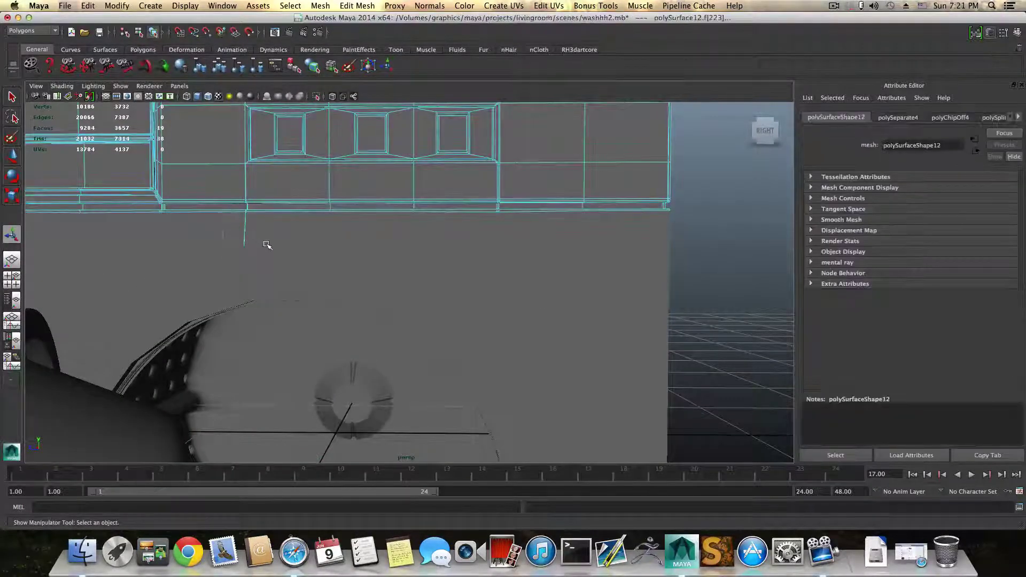
pyautogui.press('Delete')
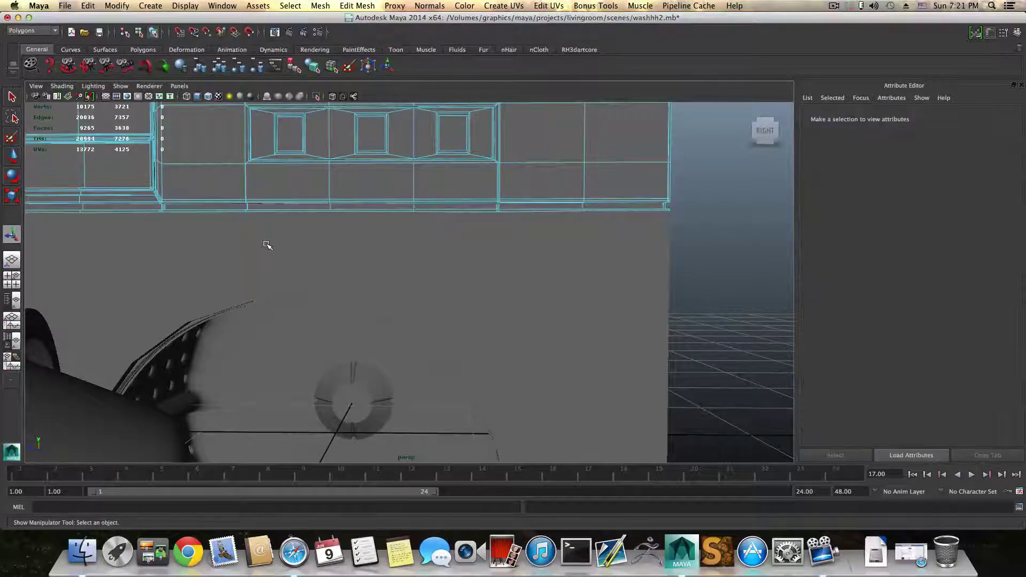
pyautogui.keyDown('alt'); pyautogui.moveTo(266, 244); pyautogui.dragTo(224, 262); pyautogui.keyUp('alt')
pyautogui.press('3')
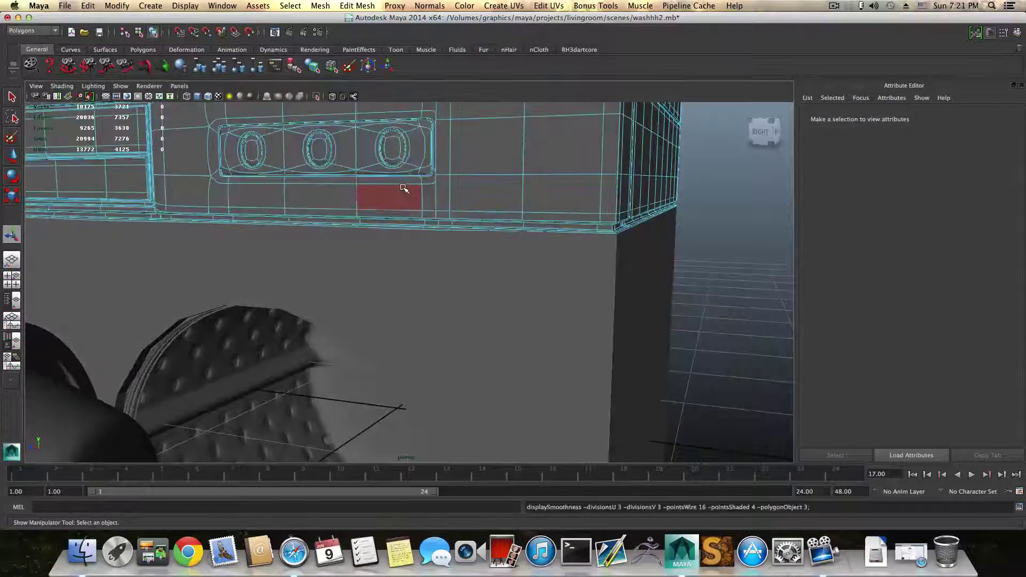
pyautogui.moveTo(412, 205)
pyautogui.keyDown('alt'); pyautogui.mouseDown()
pyautogui.moveTo(488, 222)
pyautogui.moveTo(408, 219)
pyautogui.mouseUp(); pyautogui.keyUp('alt')
pyautogui.keyDown('alt'); pyautogui.moveTo(537, 241); pyautogui.dragTo(427, 206); pyautogui.keyUp('alt')
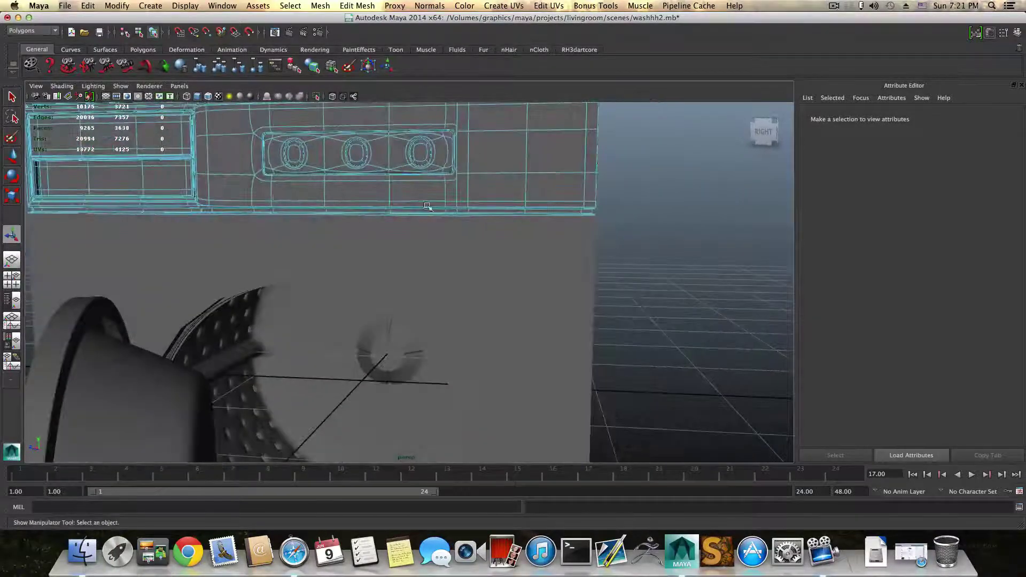
pyautogui.keyDown('alt'); pyautogui.moveTo(324, 203); pyautogui.dragTo(466, 192); pyautogui.keyUp('alt')
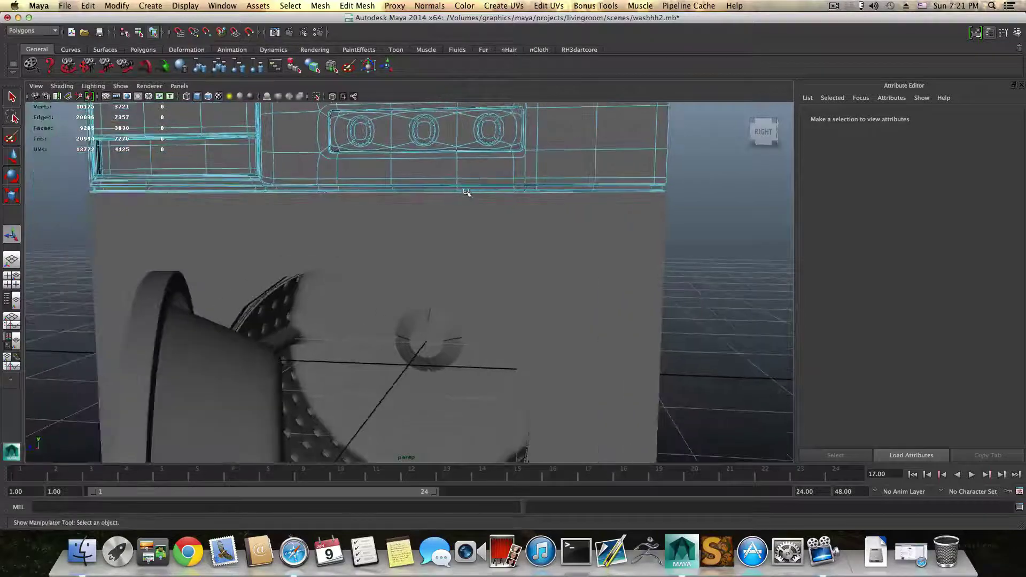
# On the middle section, delete the redundant support edge beside the main edge line on the right of the door opening.
pyautogui.click(484, 237)
pyautogui.keyDown('alt'); pyautogui.moveTo(484, 236); pyautogui.dragTo(416, 375); pyautogui.keyUp('alt')
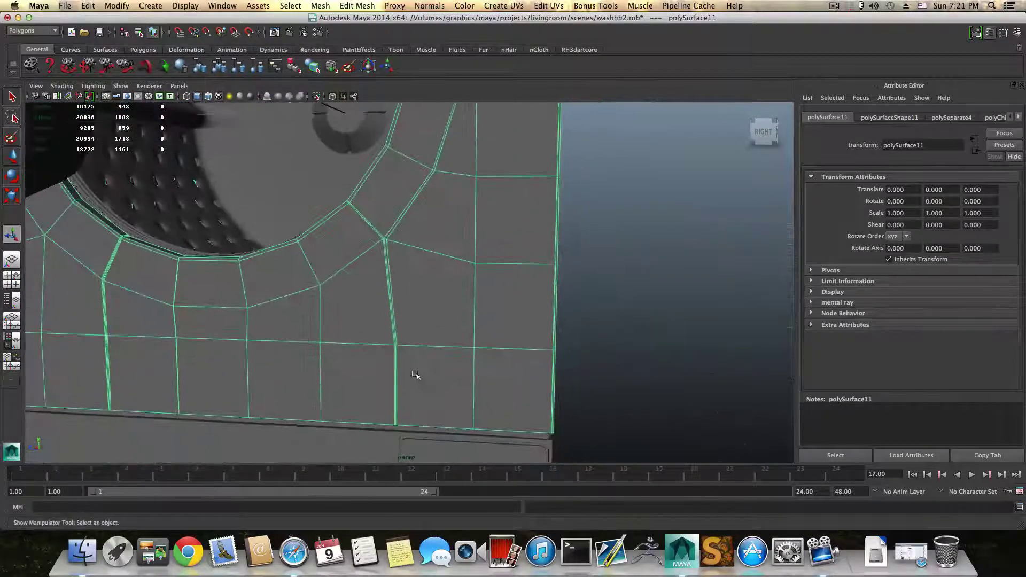
pyautogui.rightClick(409, 362)
pyautogui.moveTo(408, 325); pyautogui.dragTo(410, 309, button='right')
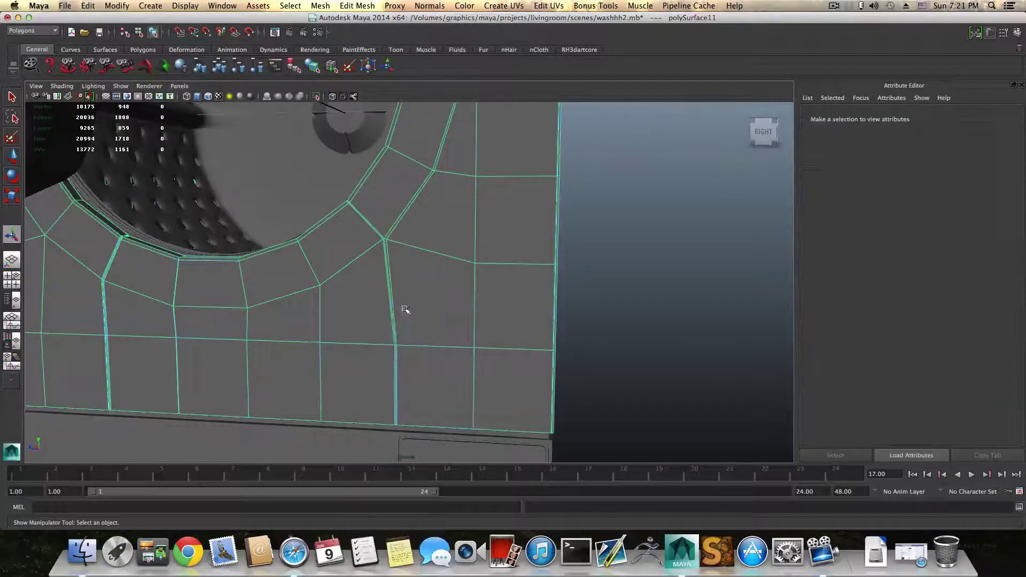
pyautogui.click(393, 316)
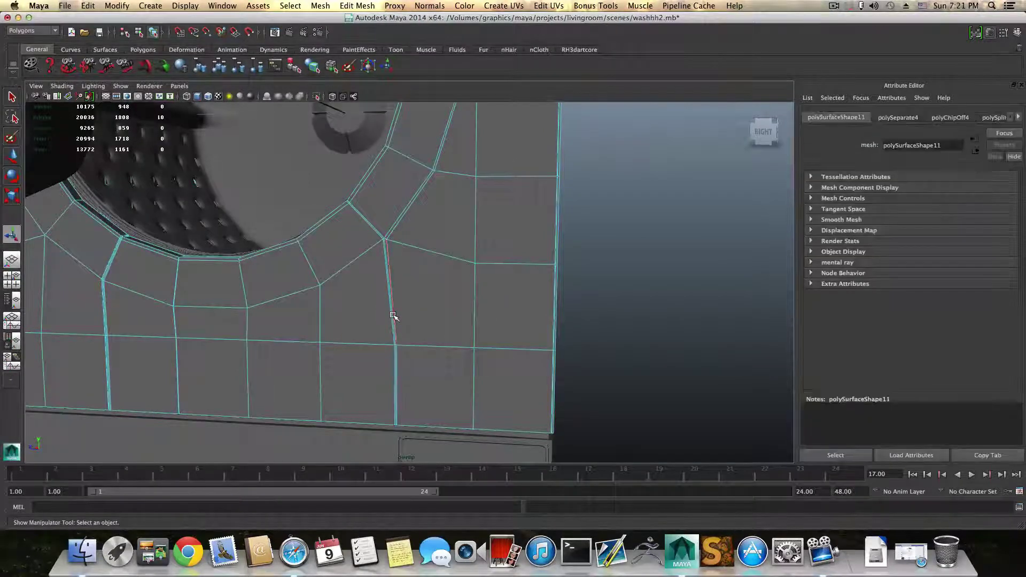
pyautogui.keyDown('alt'); pyautogui.moveTo(400, 262); pyautogui.dragTo(384, 417, button='middle'); pyautogui.keyUp('alt')
pyautogui.keyDown('alt'); pyautogui.moveTo(403, 242); pyautogui.dragTo(406, 388, button='middle'); pyautogui.keyUp('alt')
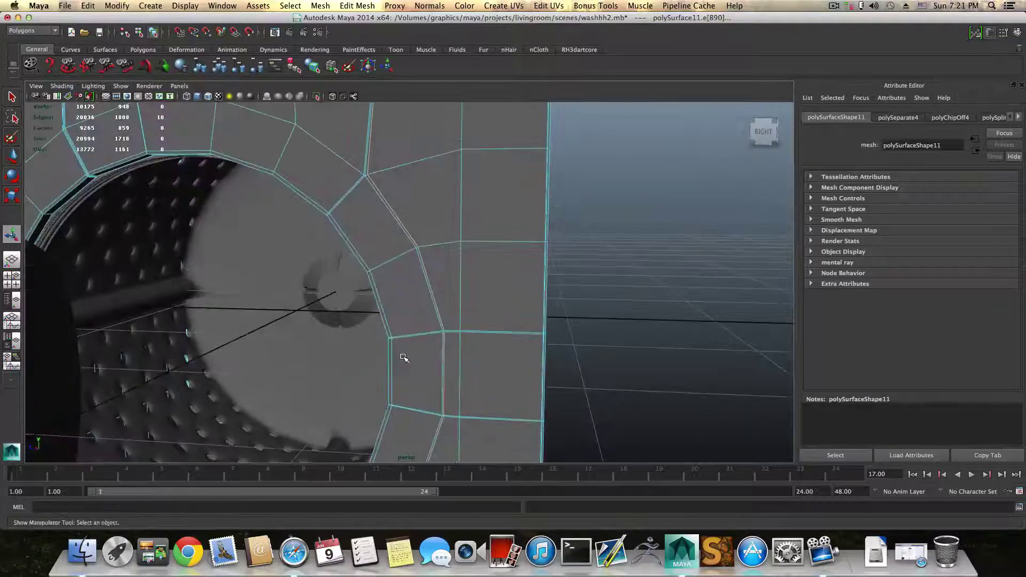
pyautogui.keyDown('alt'); pyautogui.moveTo(397, 303); pyautogui.dragTo(402, 394, button='middle'); pyautogui.keyUp('alt')
pyautogui.keyDown('alt'); pyautogui.moveTo(449, 386); pyautogui.dragTo(408, 354); pyautogui.keyUp('alt')
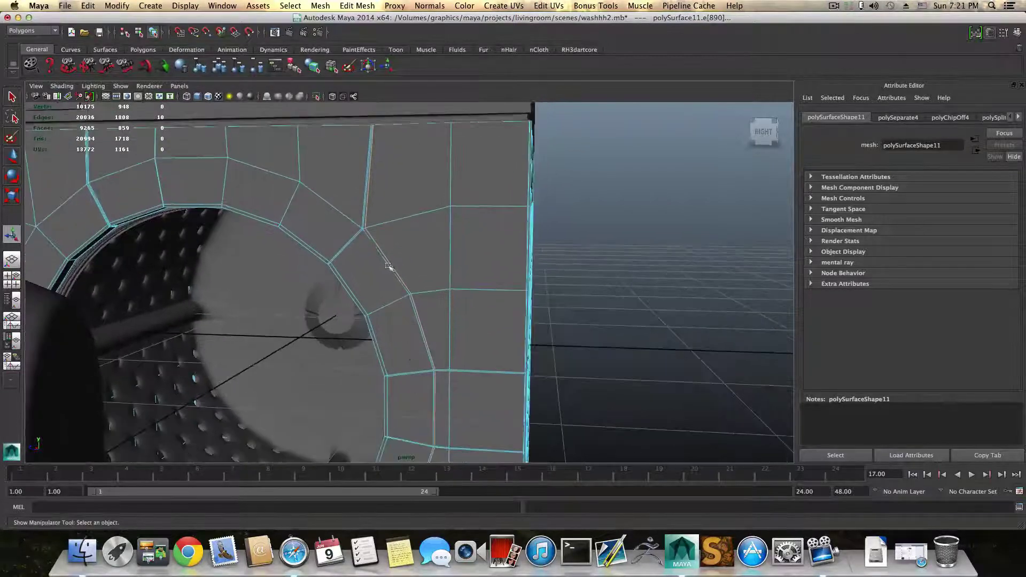
pyautogui.keyDown('shift'); pyautogui.rightClick(366, 214); pyautogui.keyUp('shift')
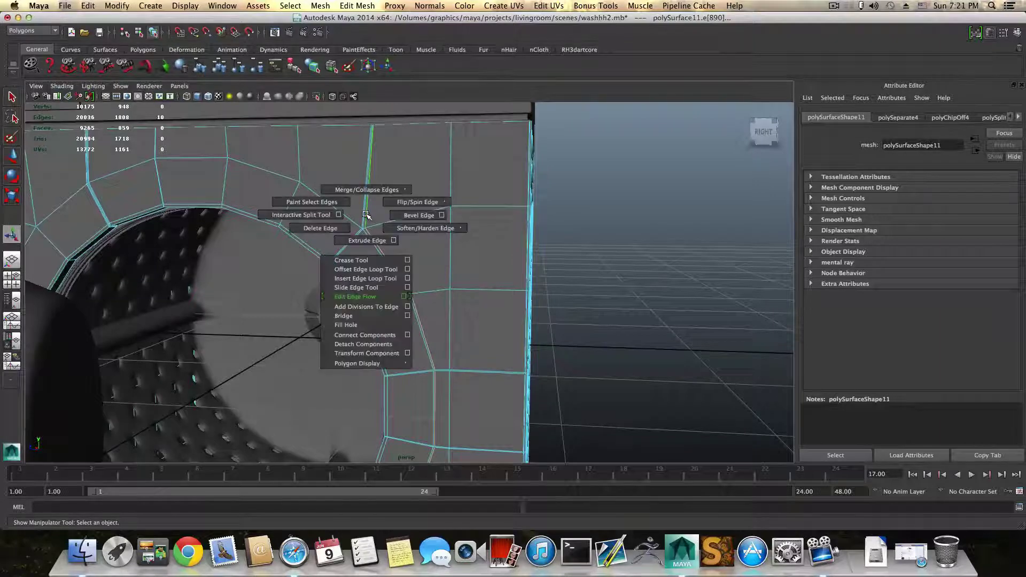
pyautogui.click(336, 229)
# Delete the doubled diagonal edge between the door opening's upper-right rim and the surrounding ring of faces.
pyautogui.keyDown('alt'); pyautogui.moveTo(364, 246); pyautogui.dragTo(424, 282, button='right'); pyautogui.keyUp('alt')
pyautogui.click(360, 218)
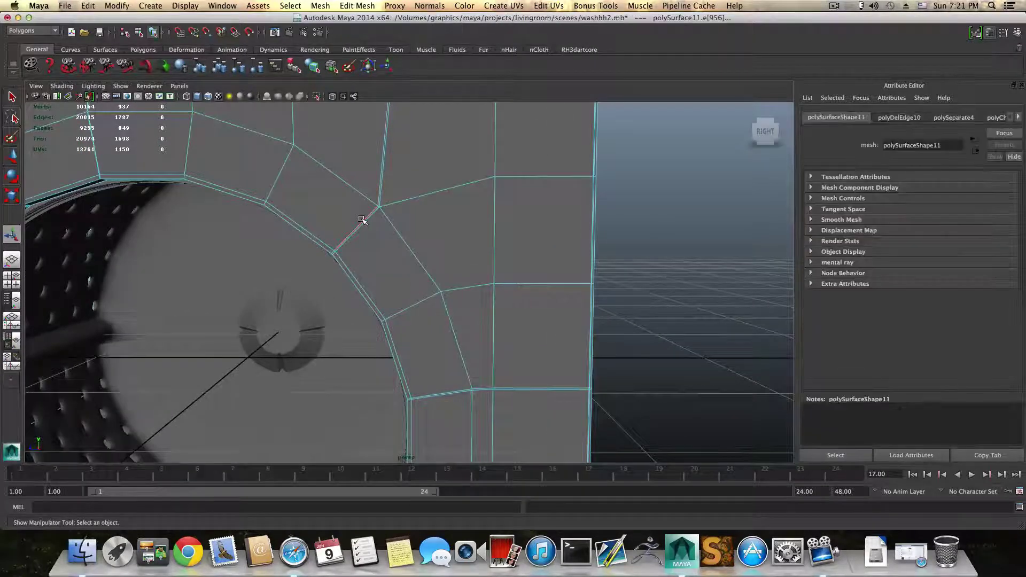
pyautogui.keyDown('shift'); pyautogui.rightClick(362, 219); pyautogui.keyUp('shift')
pyautogui.keyDown('shift'); pyautogui.moveTo(322, 234); pyautogui.dragTo(324, 235, button='right'); pyautogui.keyUp('shift')
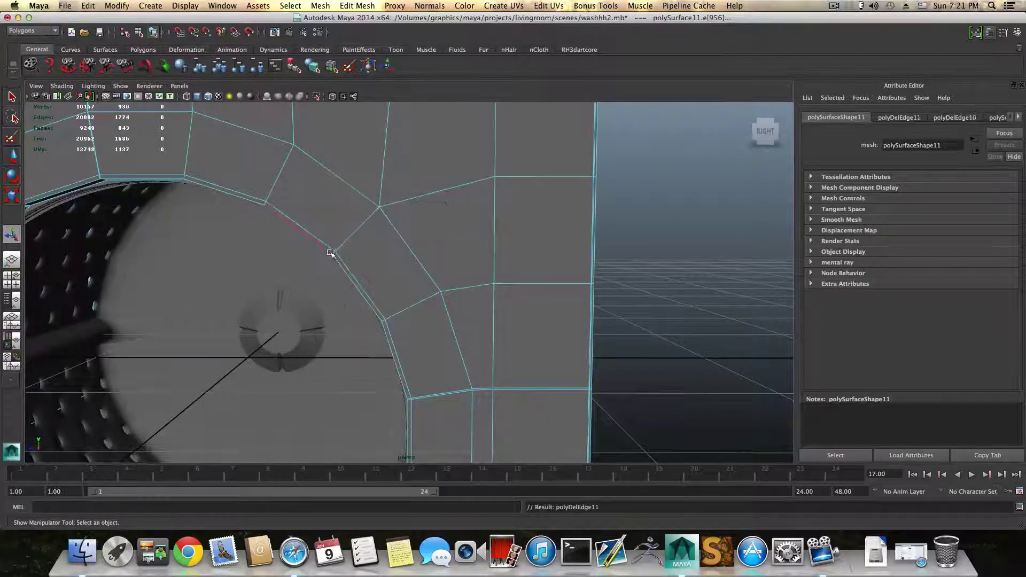
pyautogui.click(329, 263)
# Delete the two extra support edge loops flanking the main edge line above the door opening's upper-left part.
pyautogui.keyDown('alt'); pyautogui.moveTo(334, 225); pyautogui.dragTo(492, 218, button='middle'); pyautogui.keyUp('alt')
pyautogui.keyDown('alt'); pyautogui.moveTo(372, 210); pyautogui.dragTo(307, 192); pyautogui.keyUp('alt')
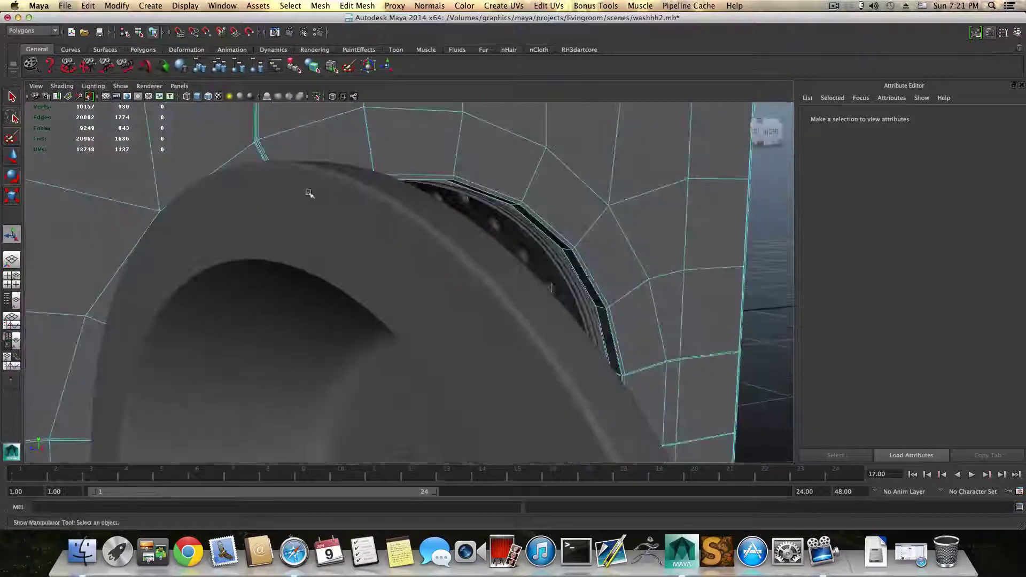
pyautogui.keyDown('alt'); pyautogui.moveTo(307, 192); pyautogui.dragTo(417, 324, button='middle'); pyautogui.keyUp('alt')
pyautogui.keyDown('alt'); pyautogui.moveTo(417, 324); pyautogui.dragTo(337, 312); pyautogui.keyUp('alt')
pyautogui.keyDown('alt'); pyautogui.moveTo(336, 311); pyautogui.dragTo(407, 315, button='middle'); pyautogui.keyUp('alt')
pyautogui.keyDown('alt'); pyautogui.moveTo(407, 316); pyautogui.dragTo(484, 321, button='right'); pyautogui.keyUp('alt')
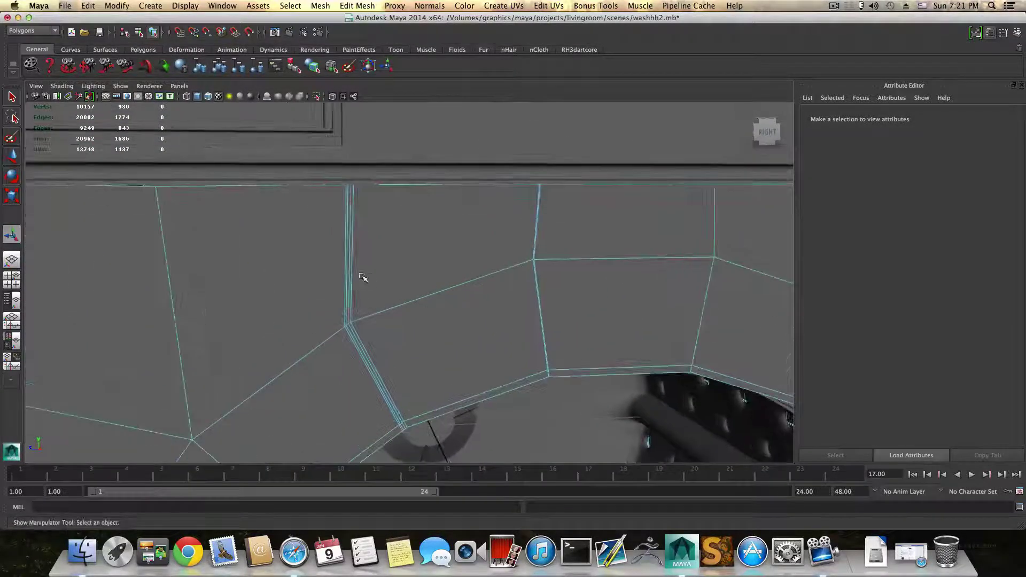
pyautogui.click(351, 275)
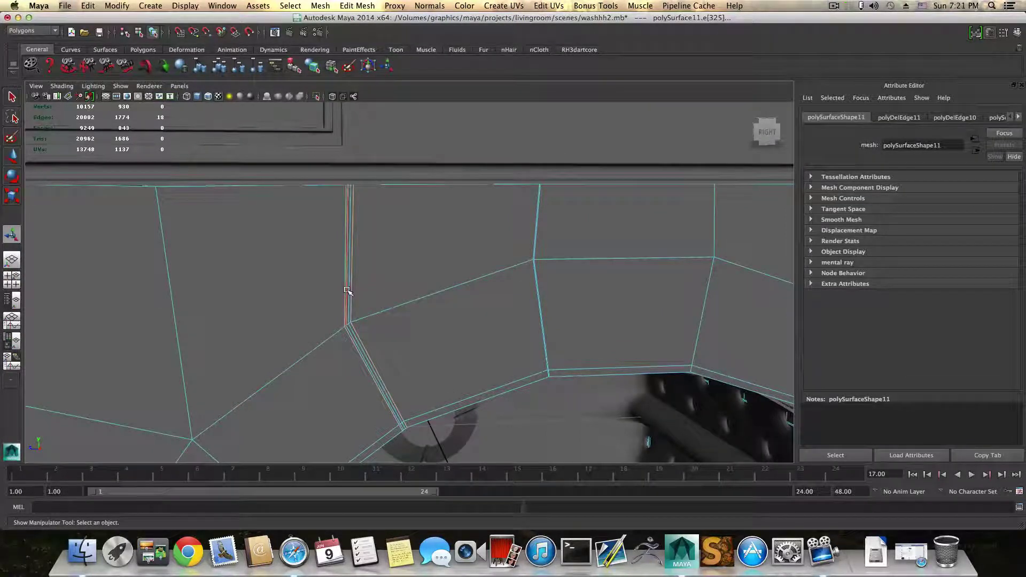
pyautogui.keyDown('shift'); pyautogui.rightClick(347, 290); pyautogui.keyUp('shift')
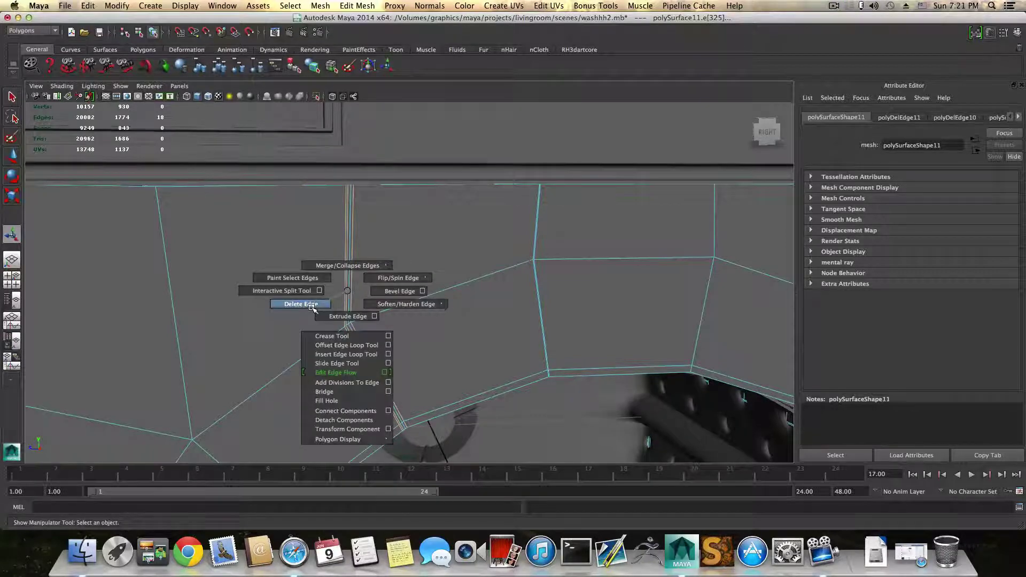
pyautogui.keyDown('shift'); pyautogui.moveTo(312, 306); pyautogui.dragTo(301, 304, button='right'); pyautogui.keyUp('shift')
# Delete the doubled edge line running from the door opening's lower-right part down to the middle section's bottom edge.
pyautogui.keyDown('alt'); pyautogui.moveTo(378, 353); pyautogui.dragTo(348, 271, button='middle'); pyautogui.keyUp('alt')
pyautogui.keyDown('alt'); pyautogui.moveTo(427, 326); pyautogui.dragTo(367, 339, button='right'); pyautogui.keyUp('alt')
pyautogui.keyDown('alt'); pyautogui.moveTo(501, 418); pyautogui.dragTo(398, 325, button='middle'); pyautogui.keyUp('alt')
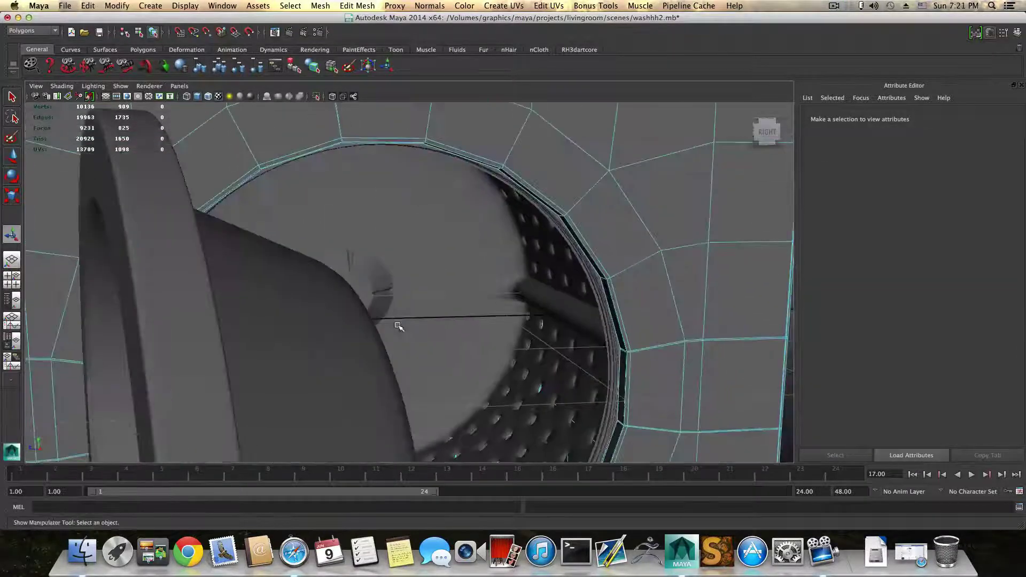
pyautogui.keyDown('alt'); pyautogui.moveTo(399, 326); pyautogui.dragTo(366, 286); pyautogui.keyUp('alt')
pyautogui.keyDown('alt'); pyautogui.moveTo(583, 281); pyautogui.dragTo(479, 238, button='middle'); pyautogui.keyUp('alt')
pyautogui.keyDown('alt'); pyautogui.moveTo(479, 238); pyautogui.dragTo(499, 259); pyautogui.keyUp('alt')
pyautogui.keyDown('alt'); pyautogui.moveTo(537, 255); pyautogui.dragTo(497, 254, button='middle'); pyautogui.keyUp('alt')
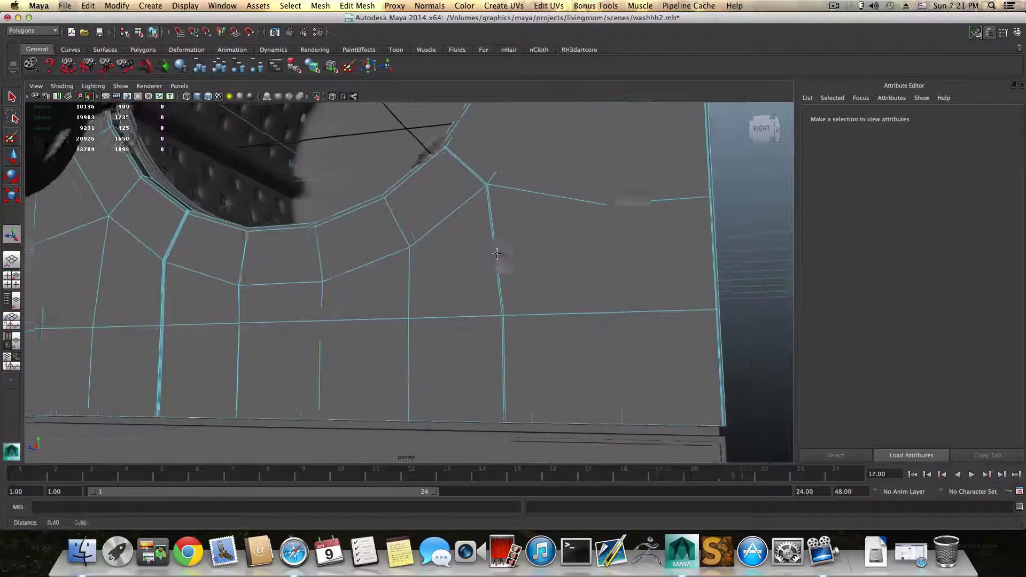
pyautogui.scroll(2, 503, 258)
pyautogui.click(491, 270)
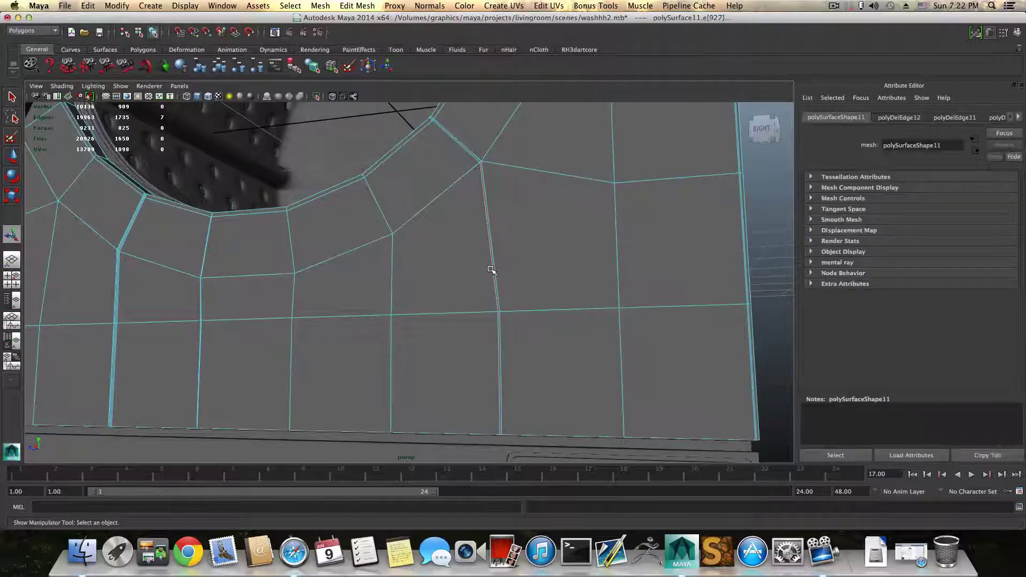
pyautogui.keyDown('shift'); pyautogui.rightClick(491, 270); pyautogui.keyUp('shift')
pyautogui.keyDown('shift'); pyautogui.moveTo(469, 281); pyautogui.dragTo(465, 282, button='right'); pyautogui.keyUp('shift')
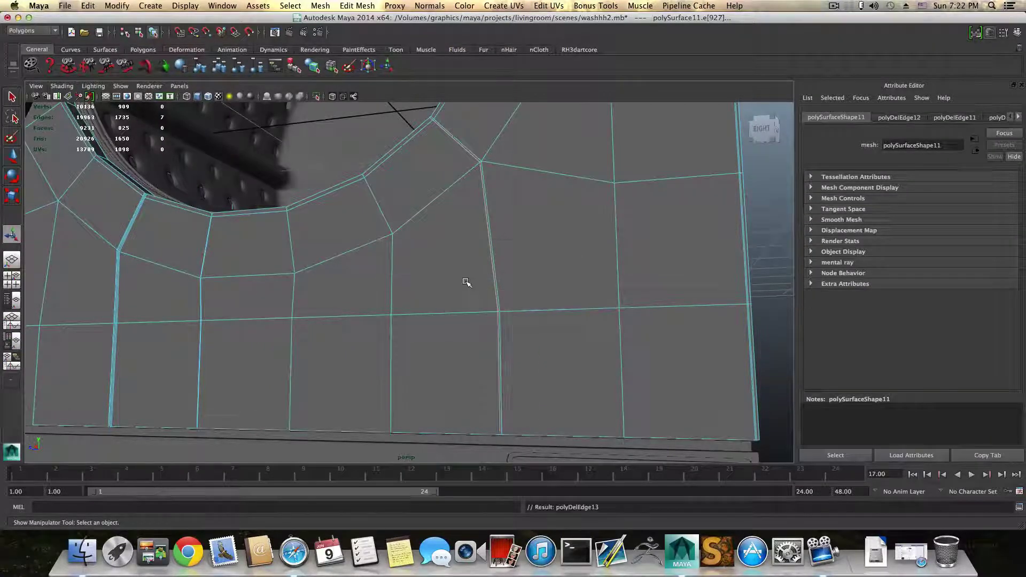
# Delete the two support edges flanking the vertical edge line below the door opening's lower-left part.
pyautogui.keyDown('alt'); pyautogui.moveTo(466, 282); pyautogui.dragTo(502, 274); pyautogui.keyUp('alt')
pyautogui.keyDown('alt'); pyautogui.moveTo(320, 283); pyautogui.dragTo(354, 271, button='middle'); pyautogui.keyUp('alt')
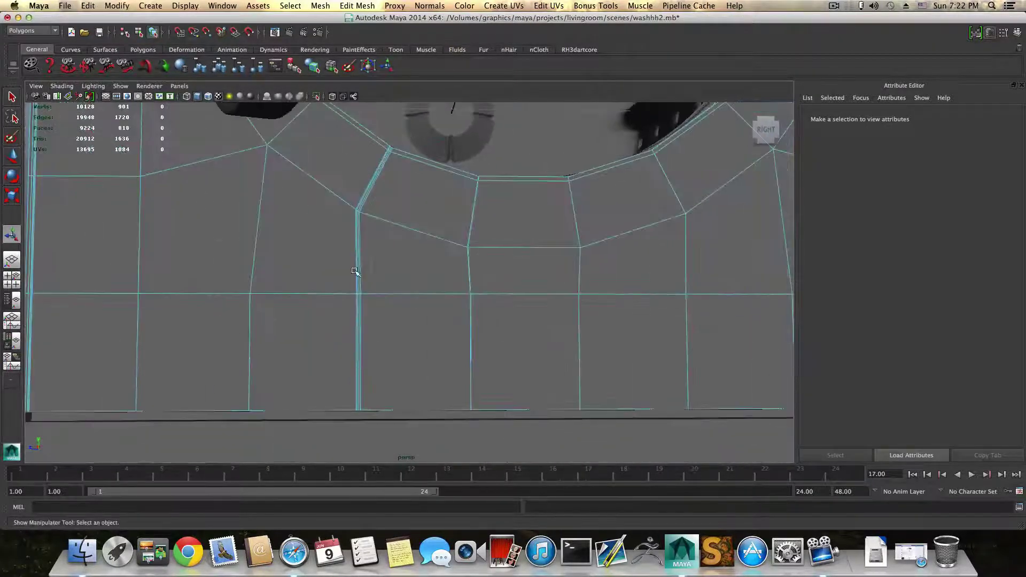
pyautogui.scroll(2, 308, 275)
pyautogui.click(341, 271)
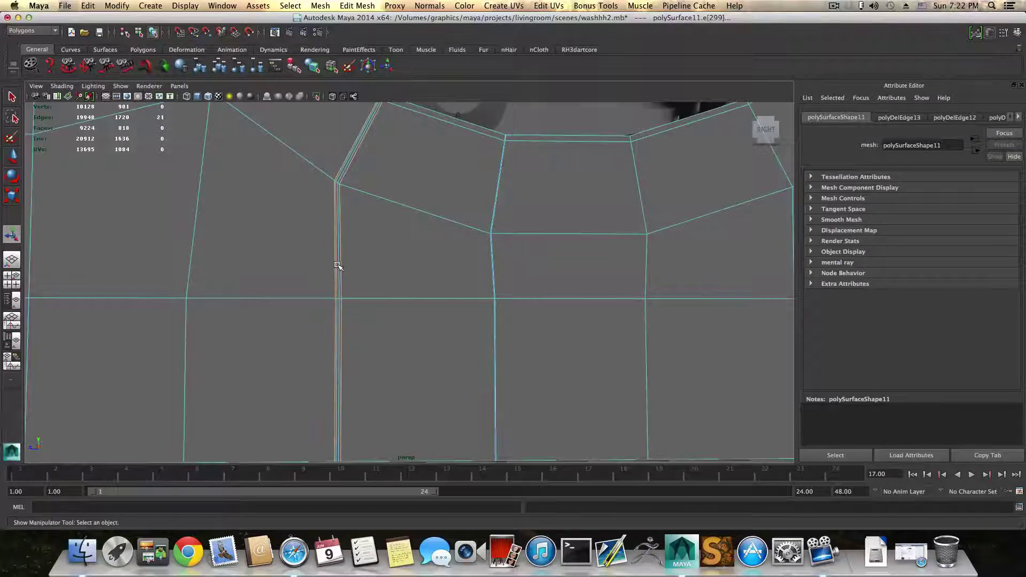
pyautogui.keyDown('shift'); pyautogui.rightClick(337, 266); pyautogui.keyUp('shift')
pyautogui.click(314, 281)
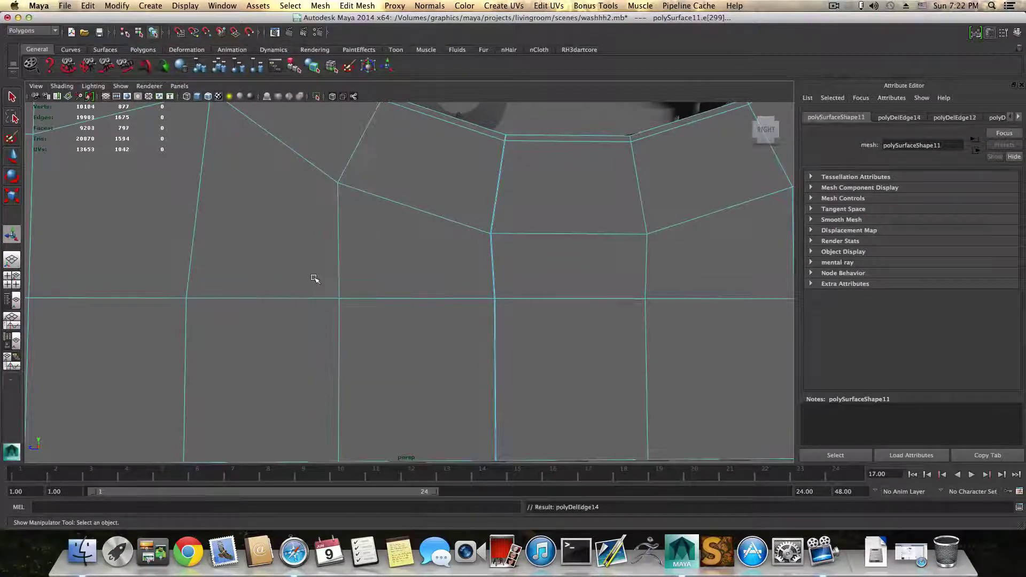
# In object mode, preview the middle section smoothed around the door opening, and return to the unsmoothed display.
pyautogui.scroll(-2, 337, 274)
pyautogui.keyDown('alt'); pyautogui.moveTo(456, 265); pyautogui.dragTo(490, 284); pyautogui.keyUp('alt')
pyautogui.press('F8')
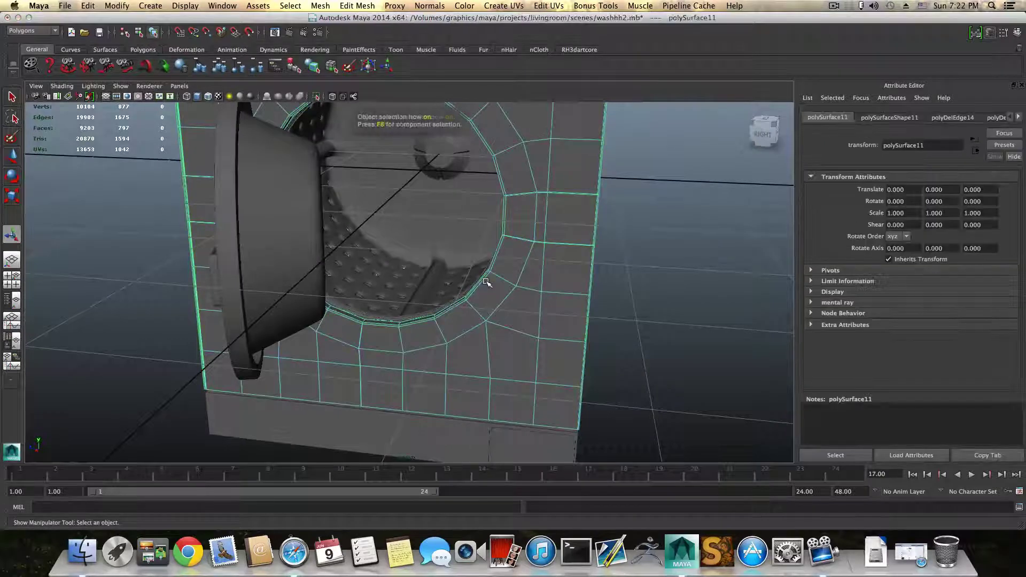
pyautogui.press('3')
pyautogui.keyDown('alt'); pyautogui.moveTo(506, 285); pyautogui.dragTo(524, 263); pyautogui.keyUp('alt')
pyautogui.press('1')
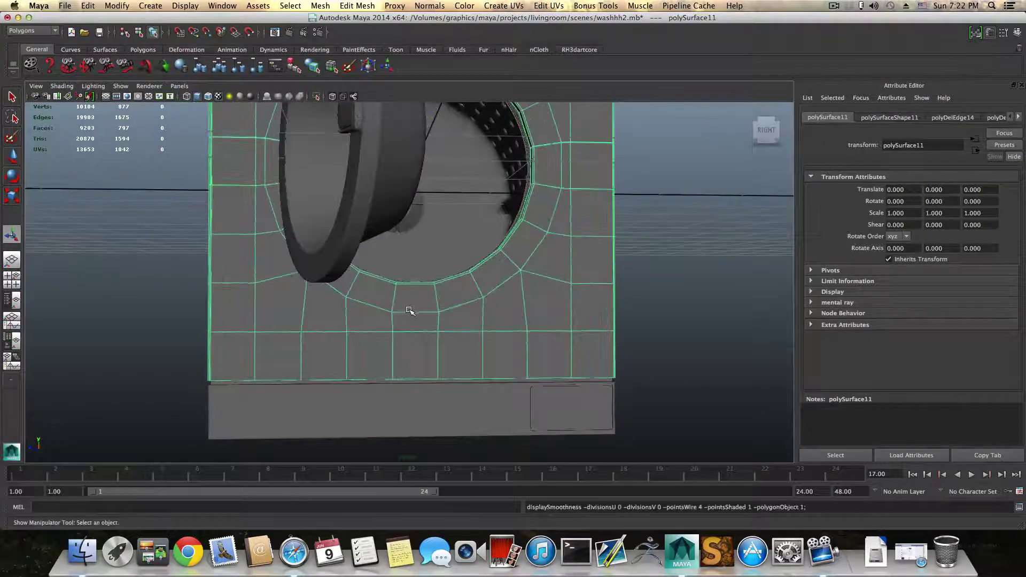
# Delete the doubled edge line running down from directly below the door opening on the middle section.
pyautogui.keyDown('alt'); pyautogui.moveTo(401, 313); pyautogui.dragTo(417, 275, button='middle'); pyautogui.keyUp('alt')
pyautogui.keyDown('alt'); pyautogui.moveTo(428, 339); pyautogui.dragTo(531, 339, button='right'); pyautogui.keyUp('alt')
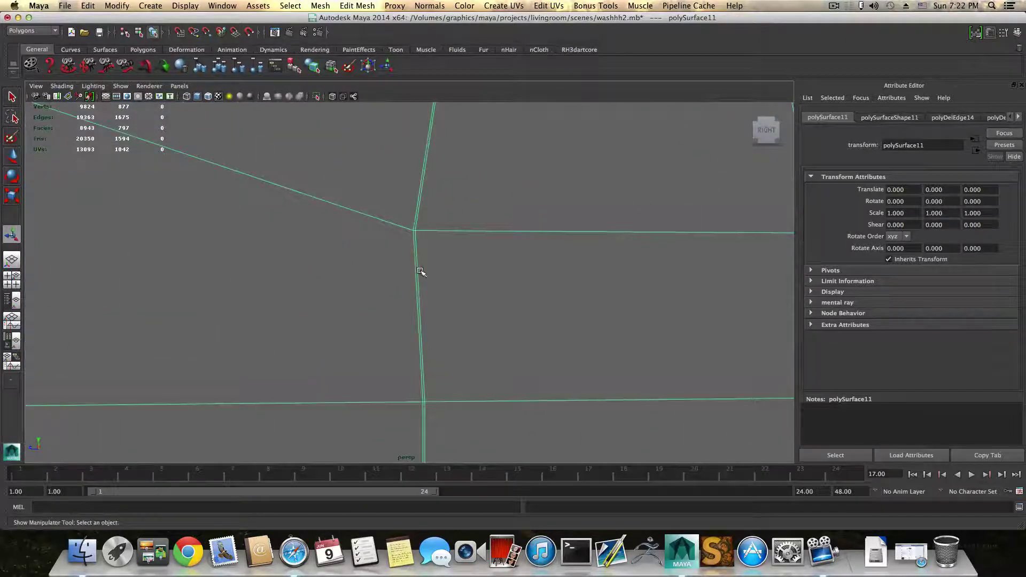
pyautogui.moveTo(421, 272); pyautogui.dragTo(418, 231, button='right')
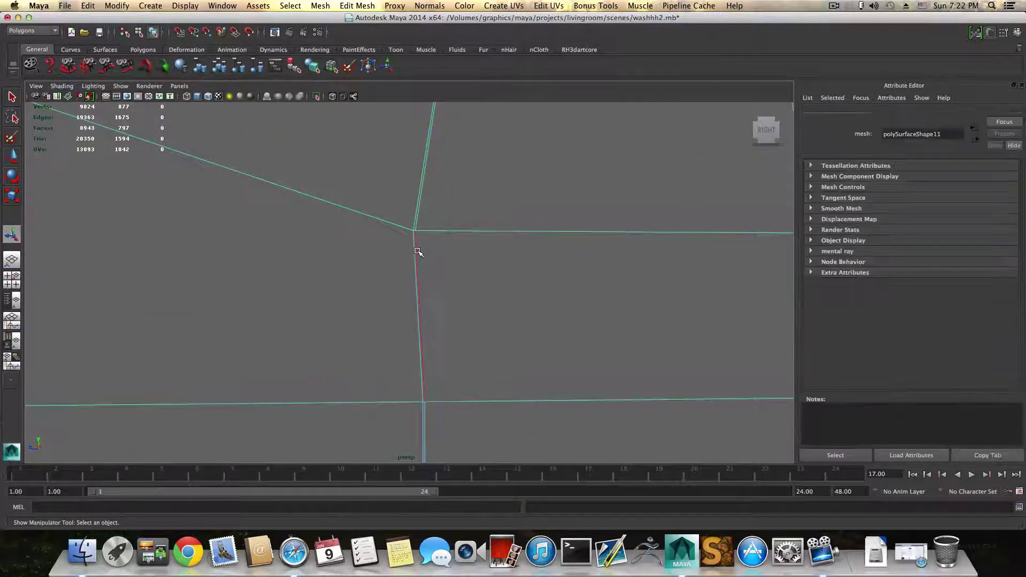
pyautogui.click(417, 250)
pyautogui.keyDown('shift'); pyautogui.rightClick(416, 251); pyautogui.keyUp('shift')
pyautogui.keyDown('shift'); pyautogui.moveTo(390, 268); pyautogui.dragTo(385, 267, button='right'); pyautogui.keyUp('shift')
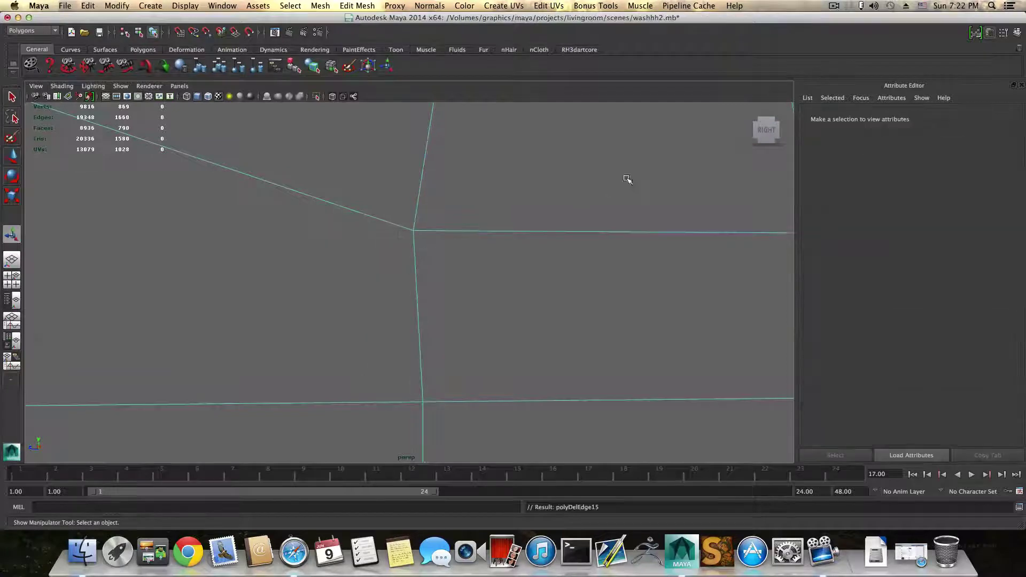
# Delete the doubled edge loop running from the door opening's lower-right side across to the middle section's right edge.
pyautogui.keyDown('alt'); pyautogui.moveTo(628, 178); pyautogui.dragTo(377, 405, button='middle'); pyautogui.keyUp('alt')
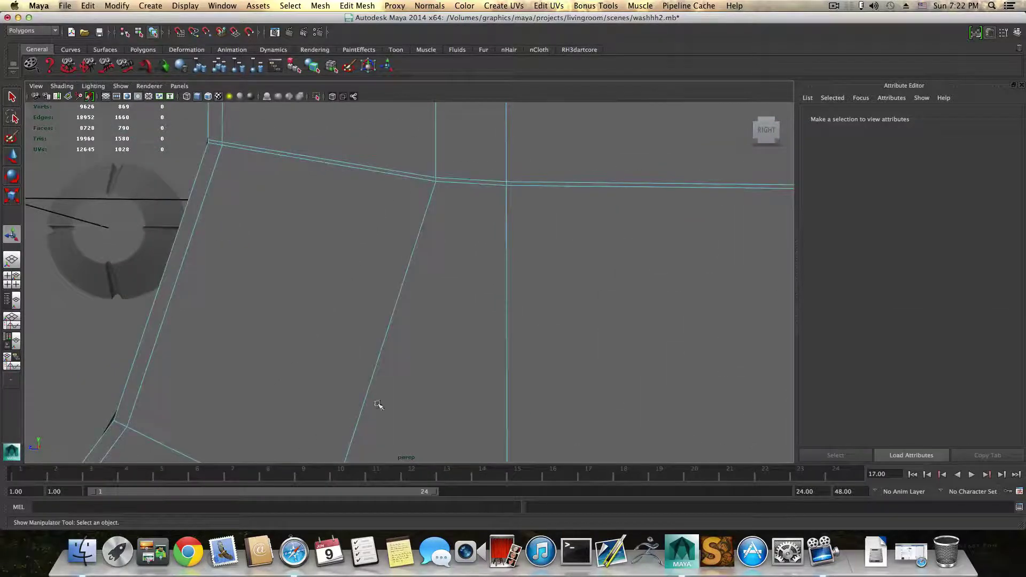
pyautogui.doubleClick(402, 174)
pyautogui.keyDown('alt'); pyautogui.moveTo(428, 257); pyautogui.dragTo(300, 344, button='right'); pyautogui.keyUp('alt')
pyautogui.keyDown('alt'); pyautogui.moveTo(300, 344); pyautogui.dragTo(289, 382, button='middle'); pyautogui.keyUp('alt')
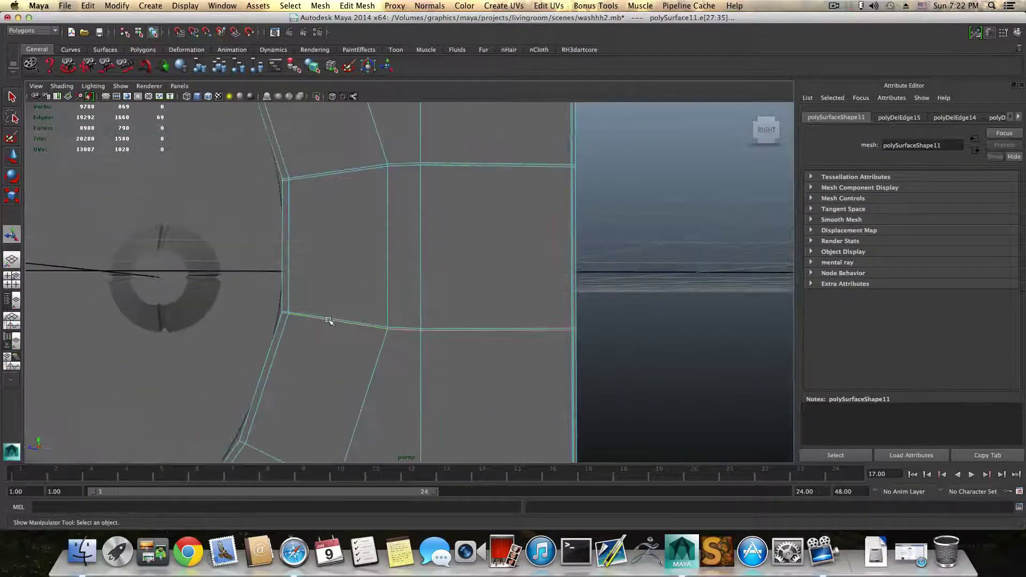
pyautogui.keyDown('shift'); pyautogui.rightClick(329, 319); pyautogui.keyUp('shift')
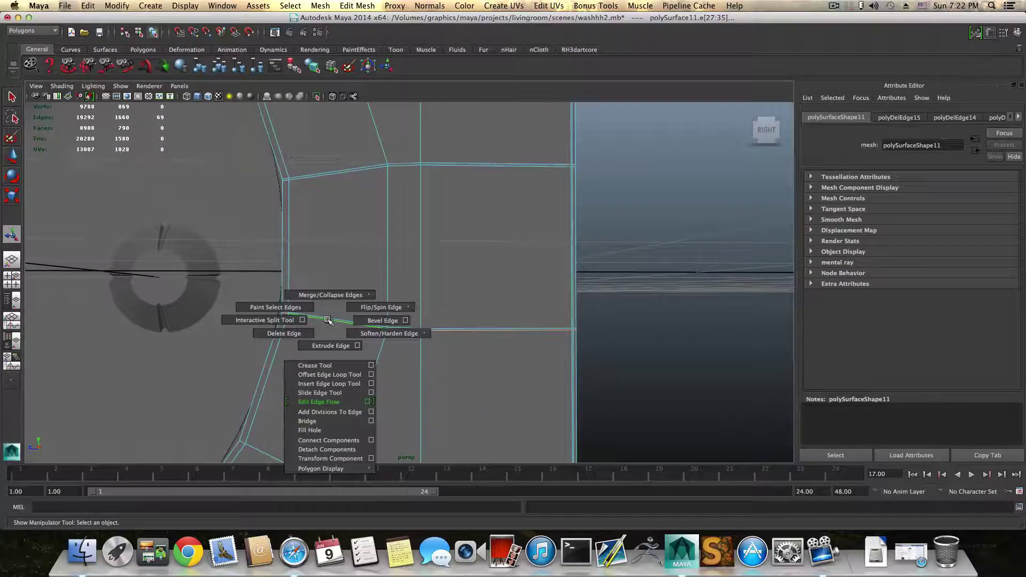
pyautogui.click(282, 333)
# Delete the doubled edge loop running from the door opening's upper-right side across to the middle section's right edge.
pyautogui.keyDown('alt'); pyautogui.moveTo(281, 335); pyautogui.dragTo(302, 276); pyautogui.keyUp('alt')
pyautogui.doubleClick(303, 279)
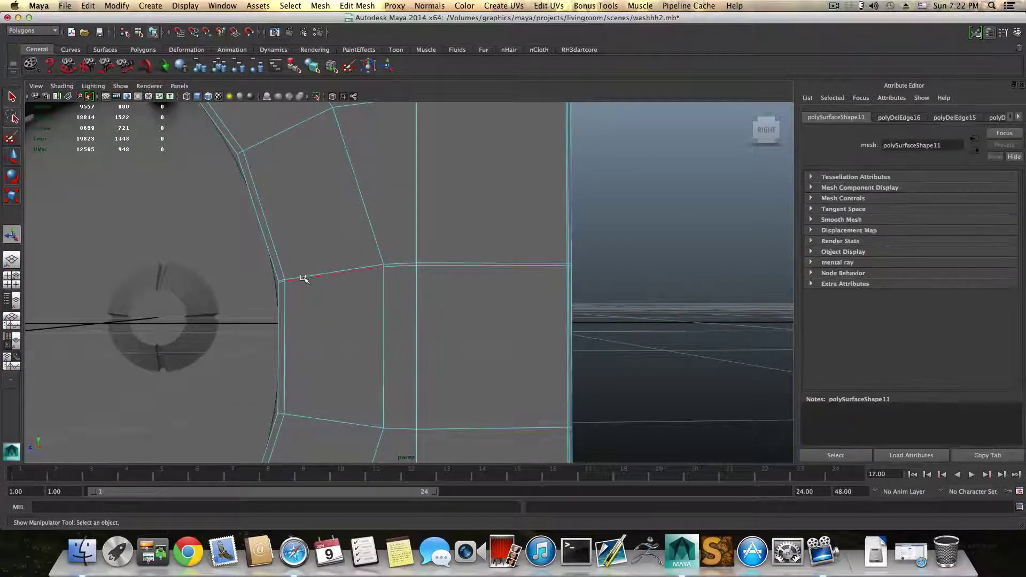
pyautogui.keyDown('shift'); pyautogui.rightClick(275, 284); pyautogui.keyUp('shift')
pyautogui.click(274, 284)
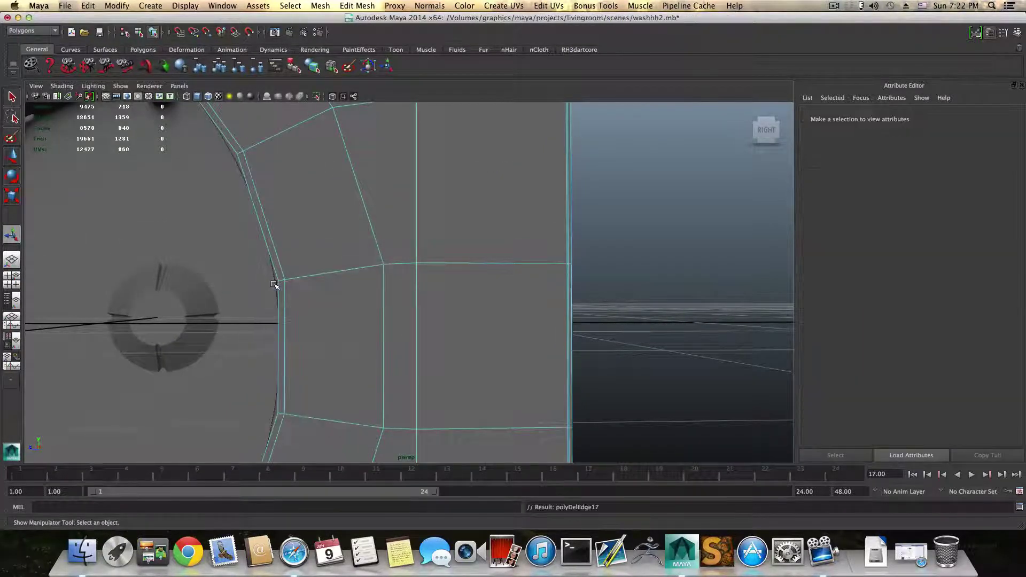
# Examine the door opening's inner rim and latch recess, and show the middle section unsmoothed in object mode.
pyautogui.scroll(-4, 275, 293)
pyautogui.keyDown('alt'); pyautogui.moveTo(357, 338); pyautogui.dragTo(337, 346); pyautogui.keyUp('alt')
pyautogui.keyDown('alt'); pyautogui.moveTo(342, 305); pyautogui.dragTo(371, 370, button='middle'); pyautogui.keyUp('alt')
pyautogui.keyDown('alt'); pyautogui.moveTo(372, 370); pyautogui.dragTo(316, 258); pyautogui.keyUp('alt')
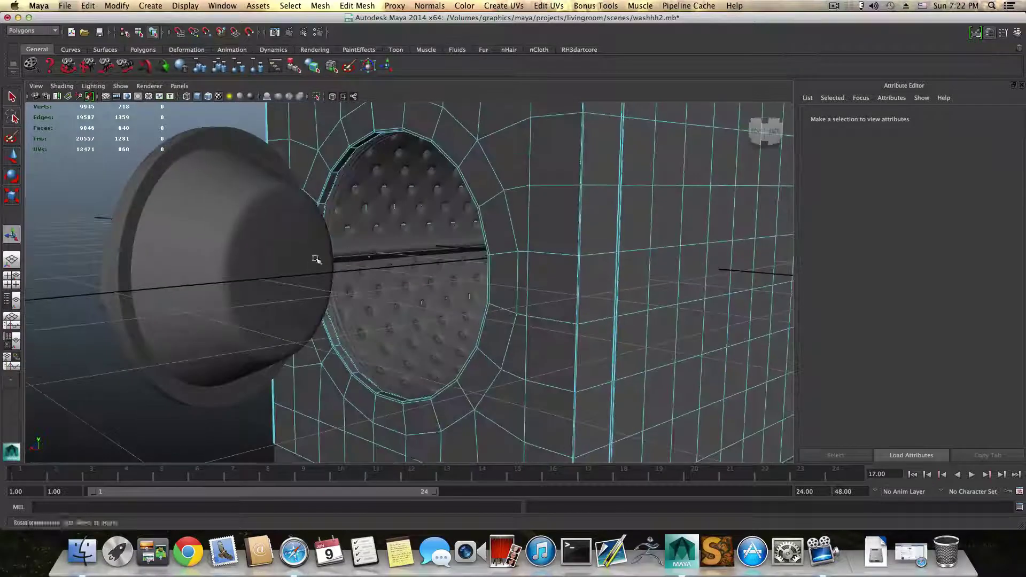
pyautogui.keyDown('alt'); pyautogui.moveTo(316, 259); pyautogui.dragTo(607, 274, button='right'); pyautogui.keyUp('alt')
pyautogui.keyDown('alt'); pyautogui.moveTo(225, 267); pyautogui.dragTo(326, 268, button='right'); pyautogui.keyUp('alt')
pyautogui.keyDown('alt'); pyautogui.moveTo(326, 268); pyautogui.dragTo(460, 341, button='middle'); pyautogui.keyUp('alt')
pyautogui.keyDown('alt'); pyautogui.moveTo(461, 341); pyautogui.dragTo(304, 250); pyautogui.keyUp('alt')
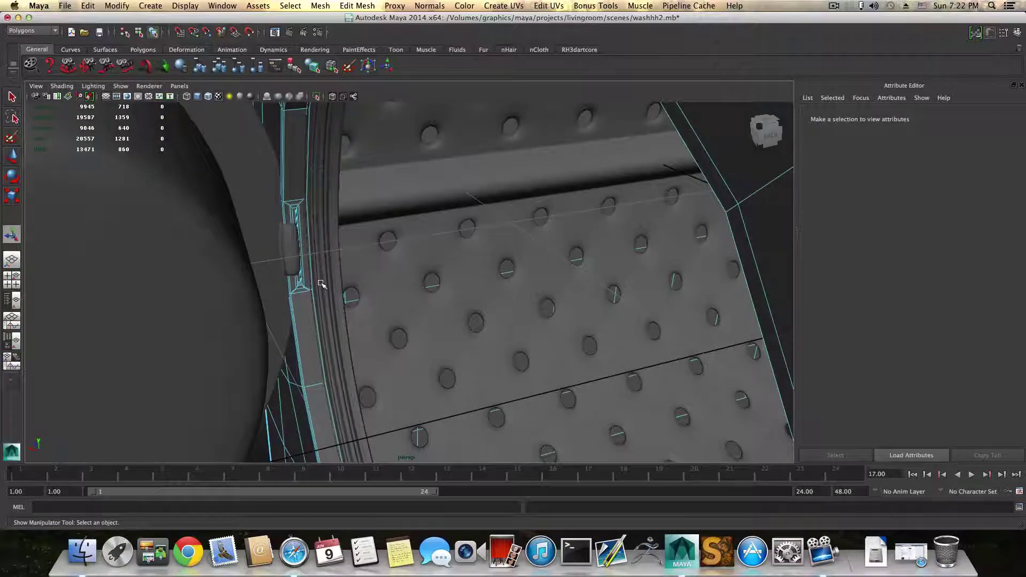
pyautogui.press('F8')
pyautogui.scroll(-6, 321, 285)
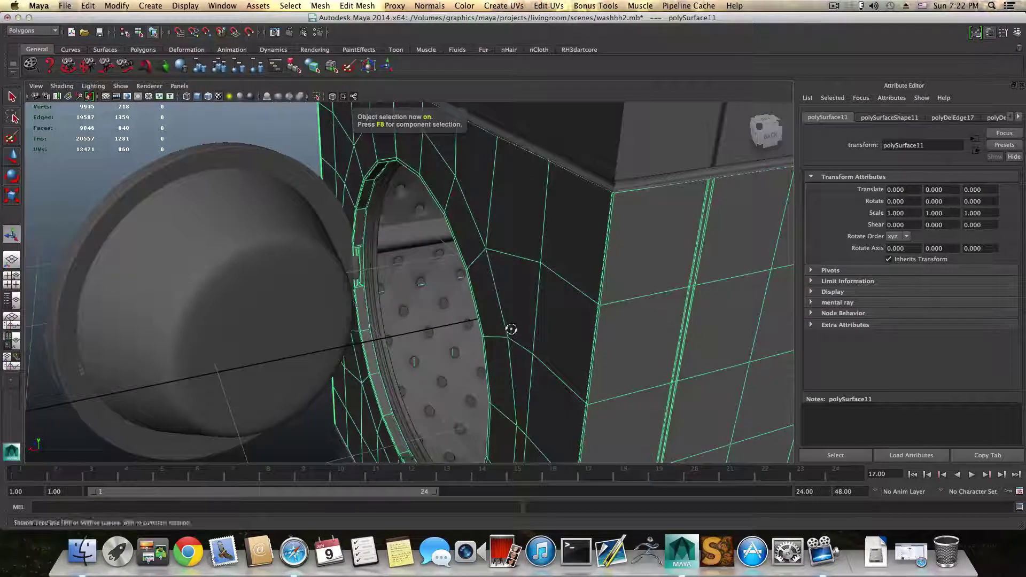
pyautogui.keyDown('alt'); pyautogui.moveTo(511, 329); pyautogui.dragTo(498, 303); pyautogui.keyUp('alt')
pyautogui.press('1')
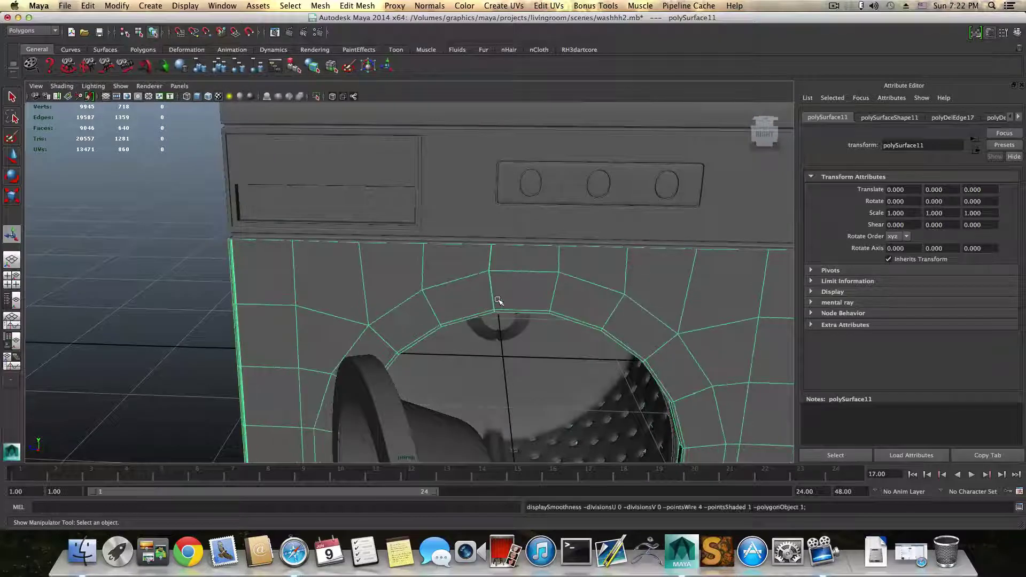
# Delete the doubled support edge just left of centre above the door opening, between its rim and the surrounding edge ring.
pyautogui.keyDown('alt'); pyautogui.moveTo(495, 297); pyautogui.dragTo(611, 295, button='right'); pyautogui.keyUp('alt')
pyautogui.keyDown('alt'); pyautogui.moveTo(612, 295); pyautogui.dragTo(537, 287, button='middle'); pyautogui.keyUp('alt')
pyautogui.scroll(5, 537, 287)
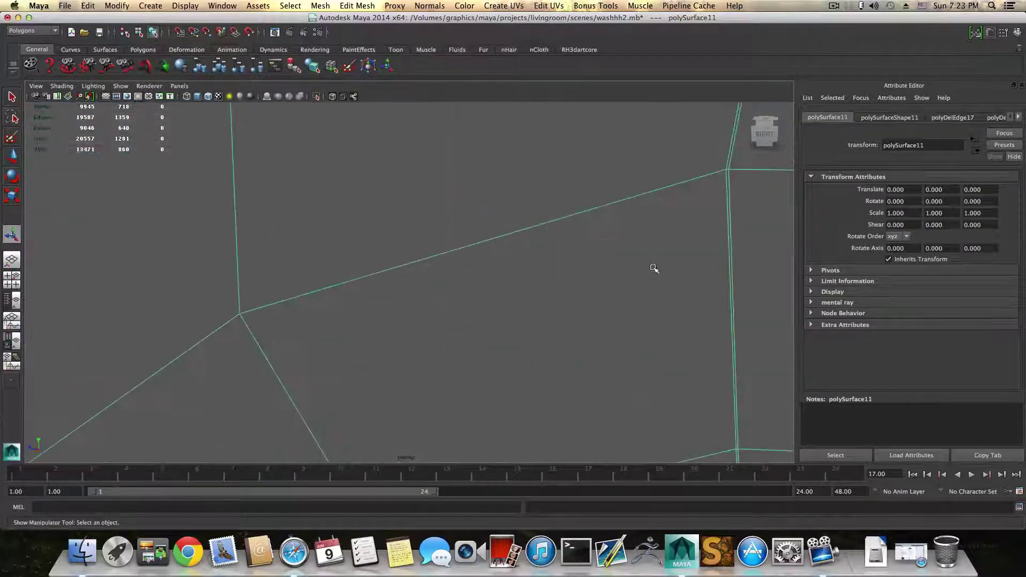
pyautogui.moveTo(680, 224)
pyautogui.mouseDown(button='right')
pyautogui.moveTo(678, 201)
pyautogui.moveTo(671, 212)
pyautogui.mouseUp(button='right')
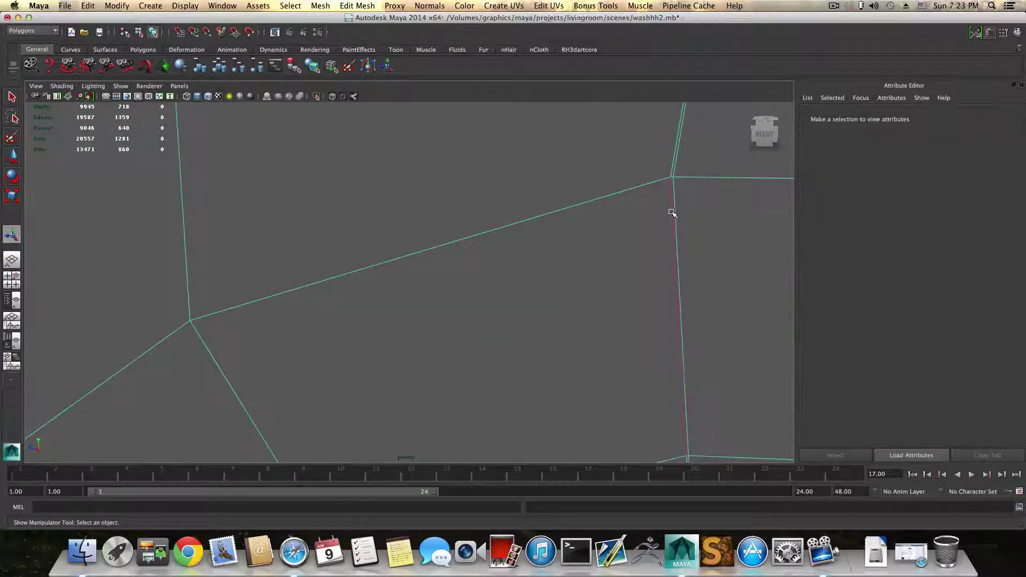
pyautogui.click(673, 214)
pyautogui.keyDown('shift'); pyautogui.rightClick(673, 214); pyautogui.keyUp('shift')
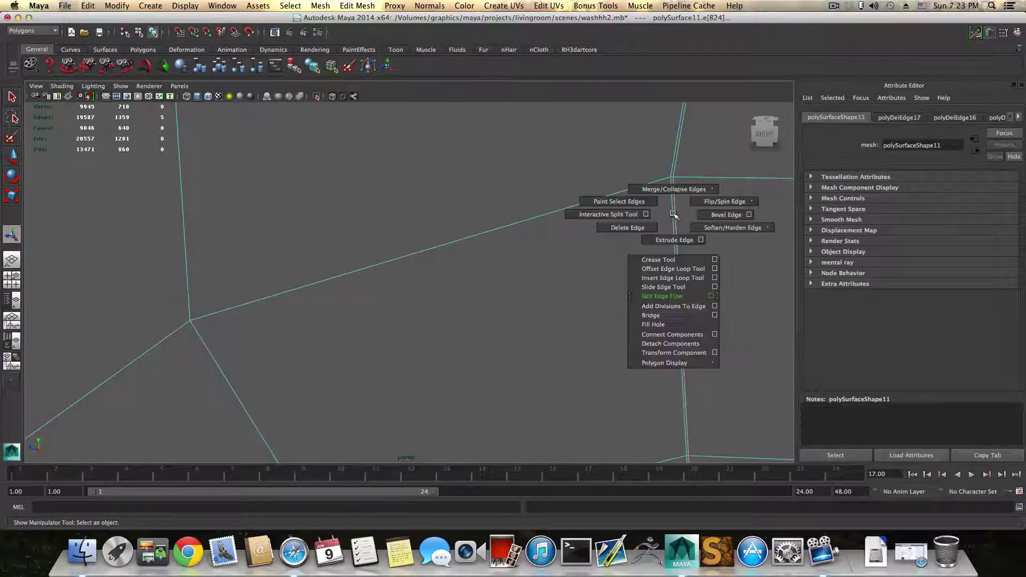
pyautogui.click(648, 227)
# Try to delete the doubled edge line running up from the ring above the door opening to the middle section's top edge.
pyautogui.doubleClick(677, 159)
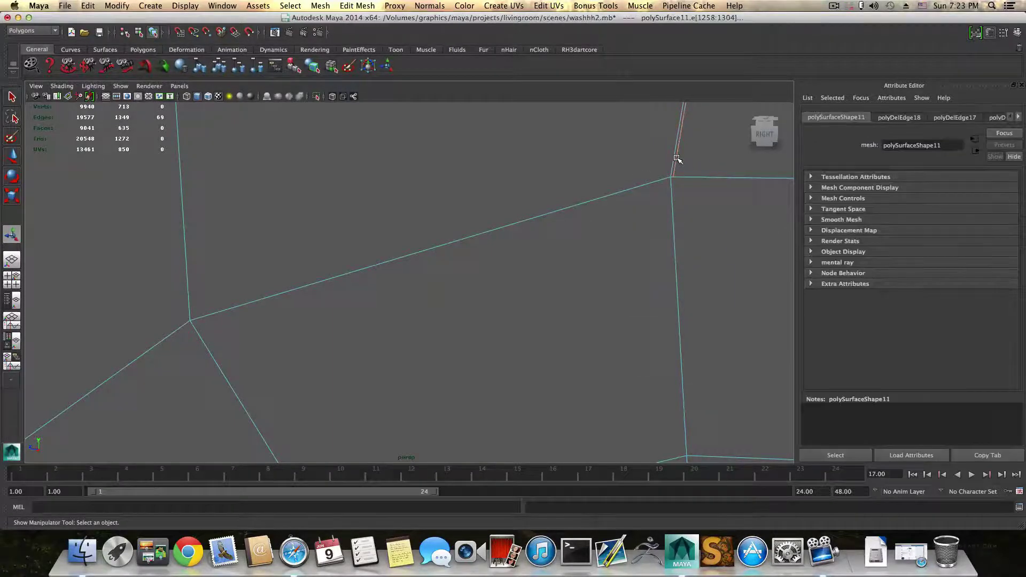
pyautogui.keyDown('shift'); pyautogui.moveTo(677, 159); pyautogui.dragTo(647, 170, button='right'); pyautogui.keyUp('shift')
pyautogui.keyDown('alt'); pyautogui.moveTo(659, 220); pyautogui.dragTo(552, 293); pyautogui.keyUp('alt')
pyautogui.doubleClick(500, 224)
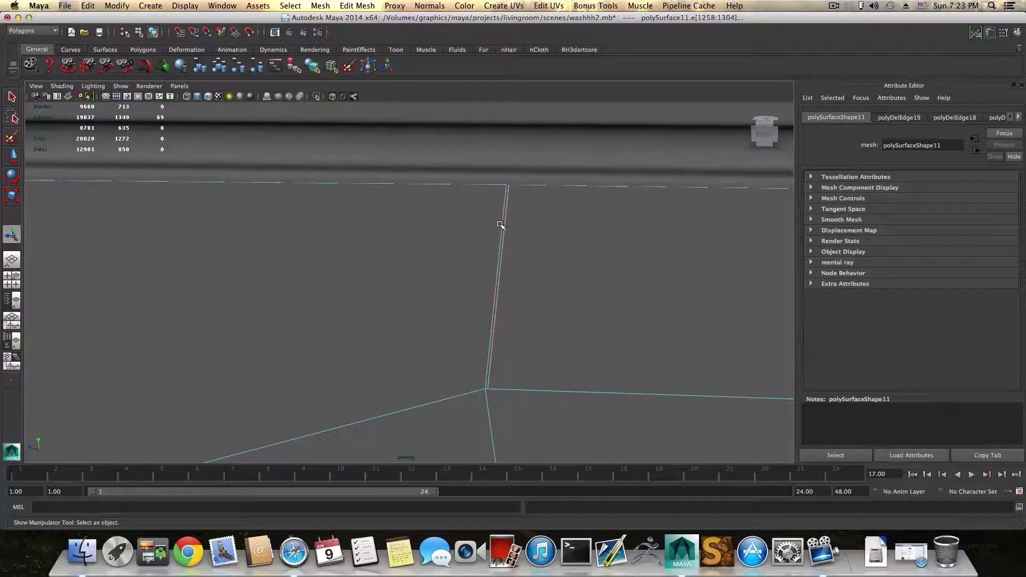
pyautogui.keyDown('shift'); pyautogui.moveTo(500, 224); pyautogui.dragTo(481, 235, button='right'); pyautogui.keyUp('shift')
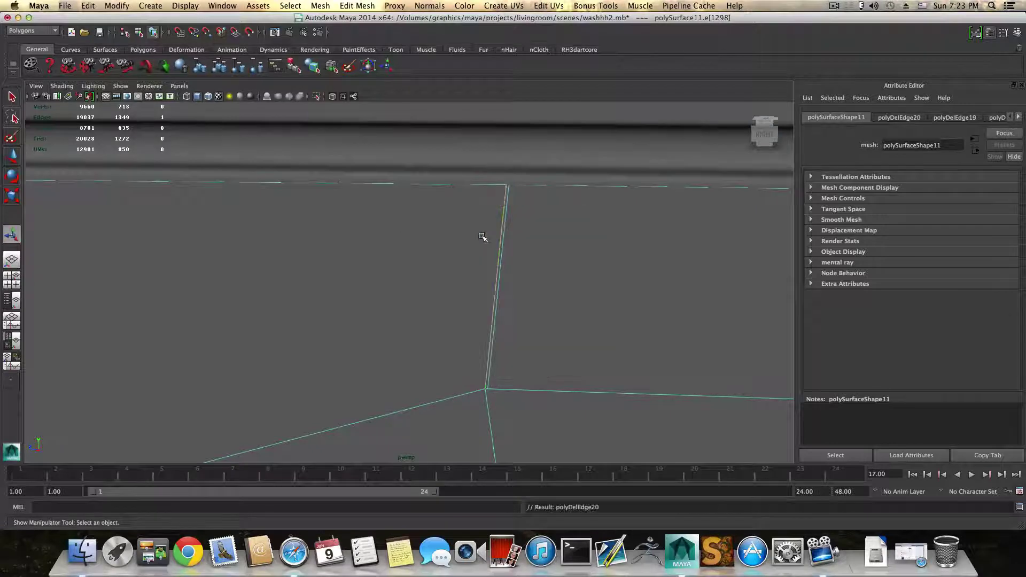
pyautogui.scroll(-5, 465, 286)
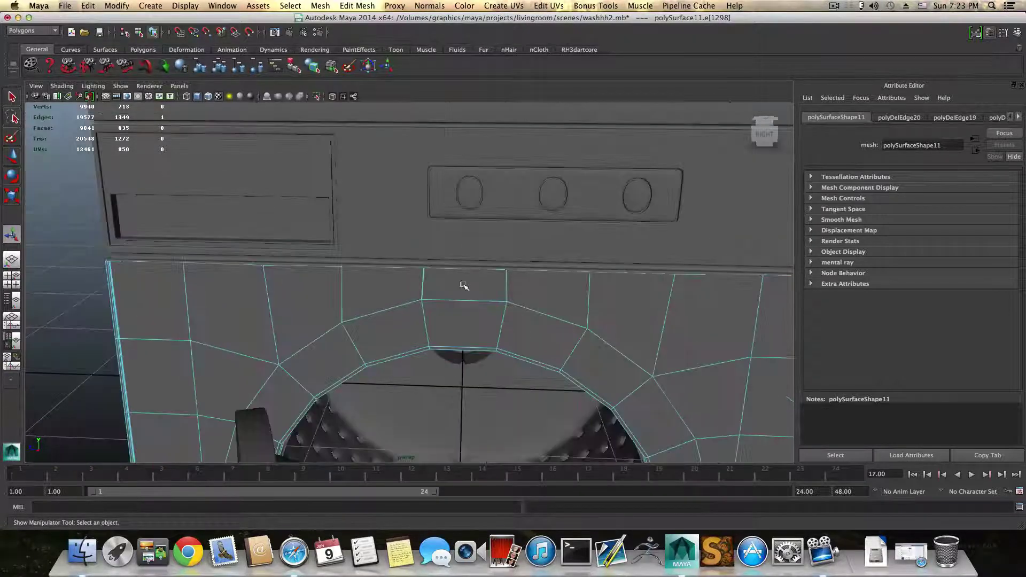
# Preview the middle section smoothed in object mode and check the surface around the door opening.
pyautogui.keyDown('alt'); pyautogui.moveTo(464, 298); pyautogui.dragTo(456, 287, button='middle'); pyautogui.keyUp('alt')
pyautogui.click(425, 224)
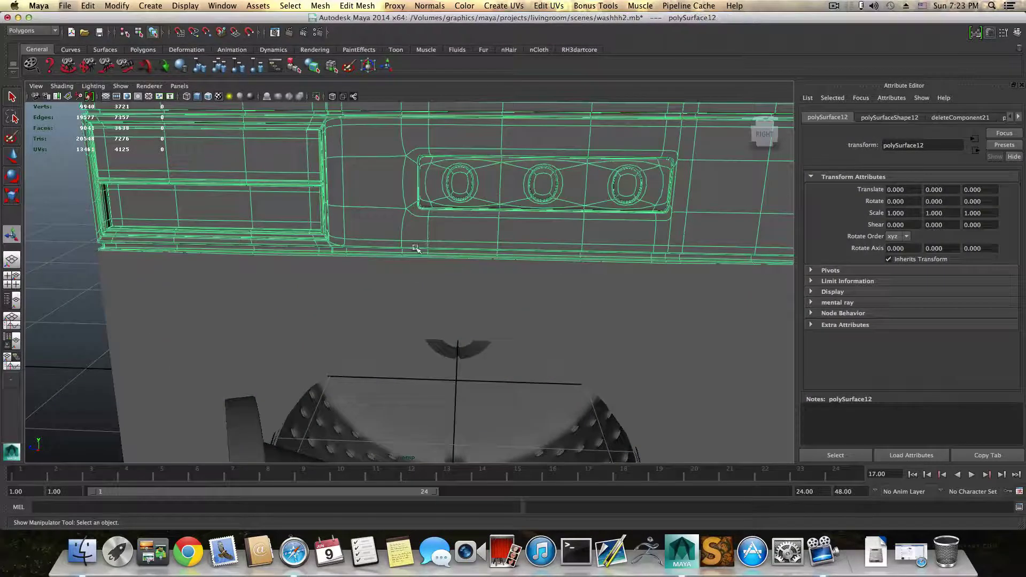
pyautogui.click(463, 333)
pyautogui.press('3')
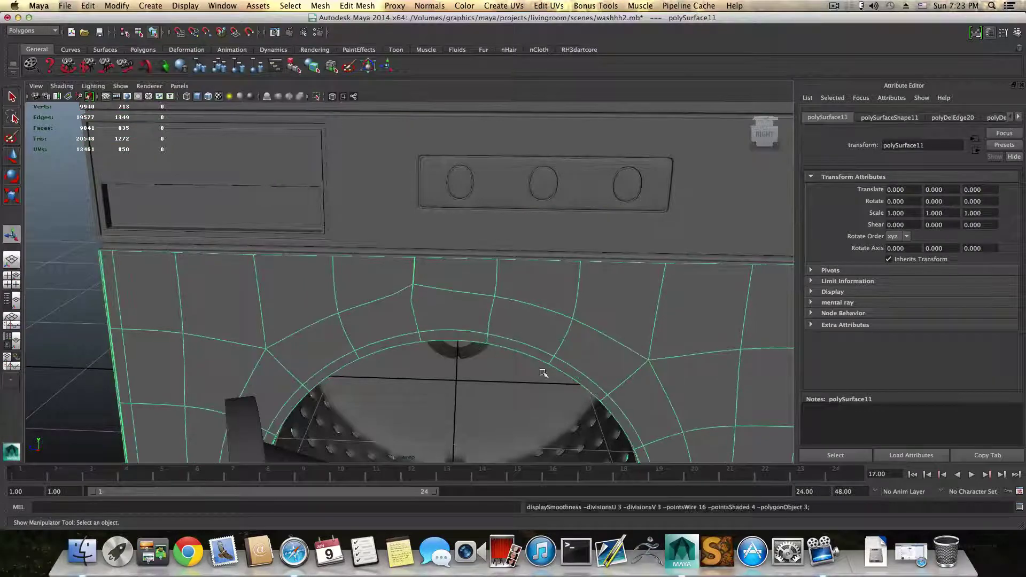
pyautogui.keyDown('alt'); pyautogui.moveTo(543, 373); pyautogui.dragTo(483, 348, button='right'); pyautogui.keyUp('alt')
pyautogui.keyDown('alt'); pyautogui.moveTo(566, 443); pyautogui.dragTo(524, 362, button='middle'); pyautogui.keyUp('alt')
pyautogui.keyDown('alt'); pyautogui.moveTo(524, 362); pyautogui.dragTo(476, 361, button='right'); pyautogui.keyUp('alt')
pyautogui.keyDown('alt'); pyautogui.moveTo(476, 362); pyautogui.dragTo(523, 356, button='middle'); pyautogui.keyUp('alt')
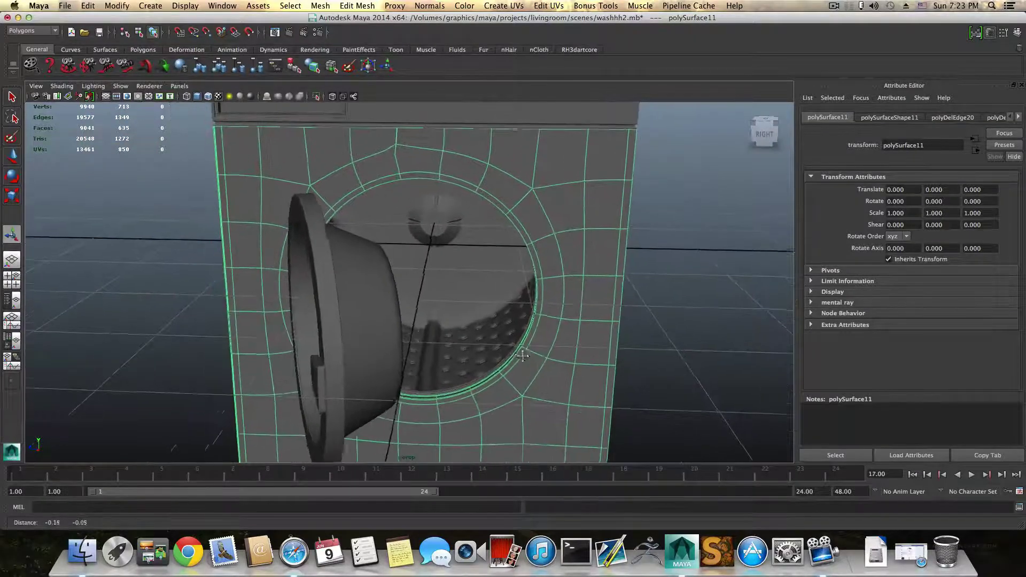
pyautogui.moveTo(522, 355)
pyautogui.keyDown('alt'); pyautogui.mouseDown()
pyautogui.moveTo(449, 358)
pyautogui.moveTo(440, 343)
pyautogui.moveTo(516, 337)
pyautogui.mouseUp(); pyautogui.keyUp('alt')
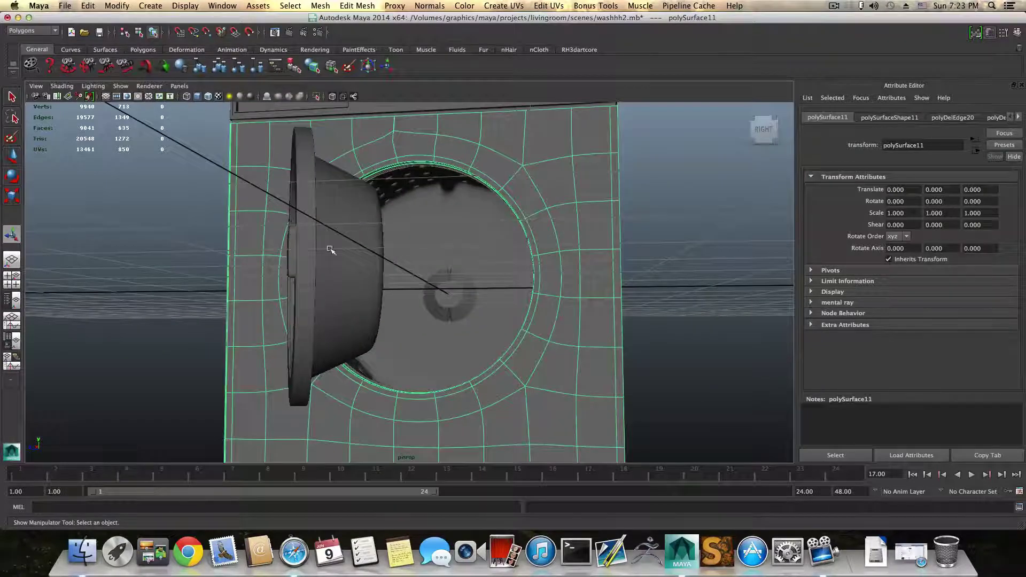
# Examine the washing machine's upper control section, bottom strip and door opening from several angles.
pyautogui.keyDown('alt'); pyautogui.moveTo(535, 219); pyautogui.dragTo(394, 369); pyautogui.keyUp('alt')
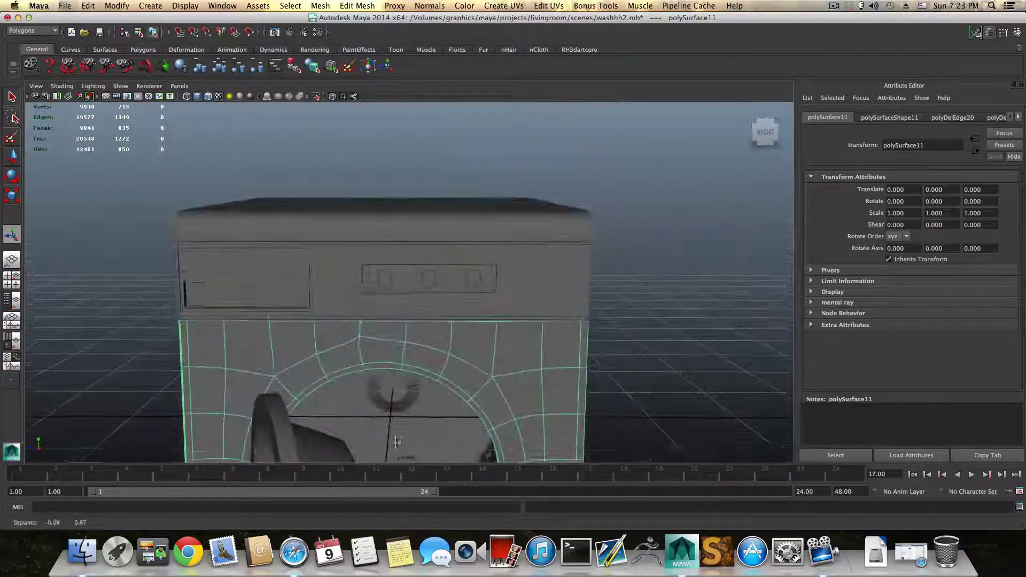
pyautogui.keyDown('alt'); pyautogui.moveTo(391, 304); pyautogui.dragTo(495, 312, button='right'); pyautogui.keyUp('alt')
pyautogui.keyDown('alt'); pyautogui.moveTo(495, 312); pyautogui.dragTo(440, 328, button='middle'); pyautogui.keyUp('alt')
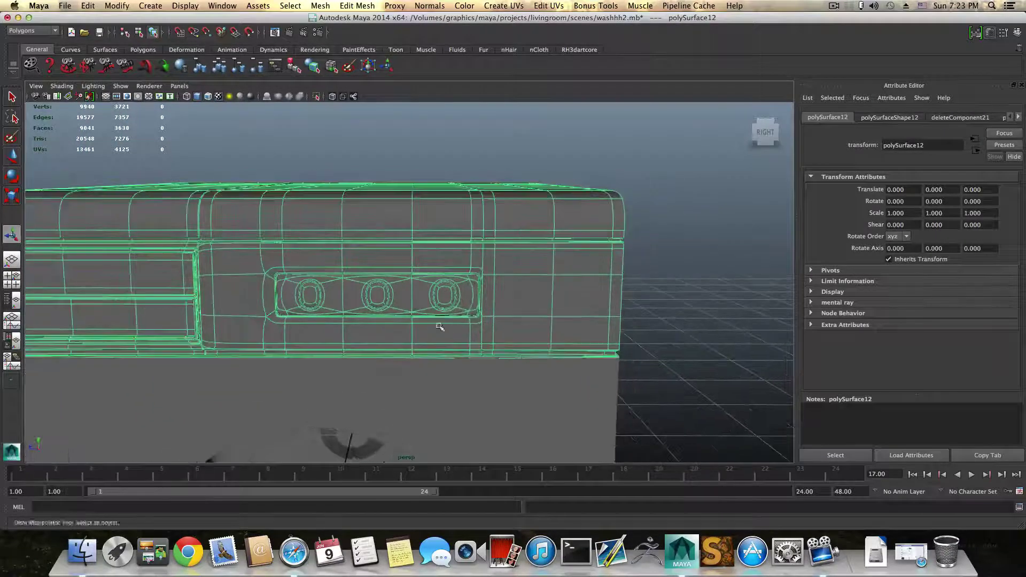
pyautogui.keyDown('alt'); pyautogui.moveTo(440, 328); pyautogui.dragTo(479, 398, button='right'); pyautogui.keyUp('alt')
pyautogui.keyDown('alt'); pyautogui.moveTo(479, 399); pyautogui.dragTo(410, 379, button='middle'); pyautogui.keyUp('alt')
pyautogui.keyDown('alt'); pyautogui.moveTo(409, 379); pyautogui.dragTo(441, 366); pyautogui.keyUp('alt')
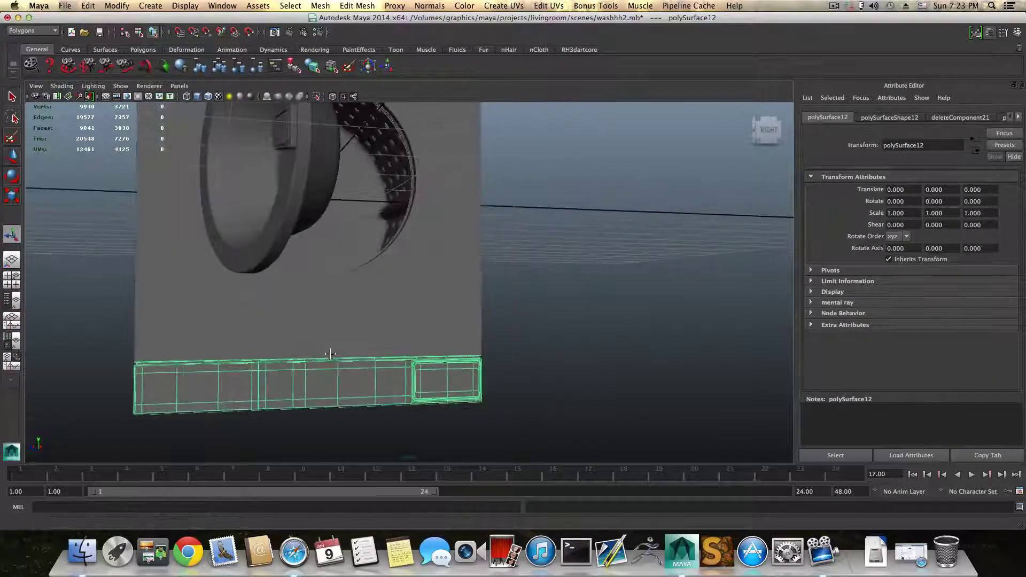
pyautogui.keyDown('alt'); pyautogui.moveTo(331, 354); pyautogui.dragTo(373, 377); pyautogui.keyUp('alt')
pyautogui.keyDown('alt'); pyautogui.moveTo(484, 290); pyautogui.dragTo(444, 329); pyautogui.keyUp('alt')
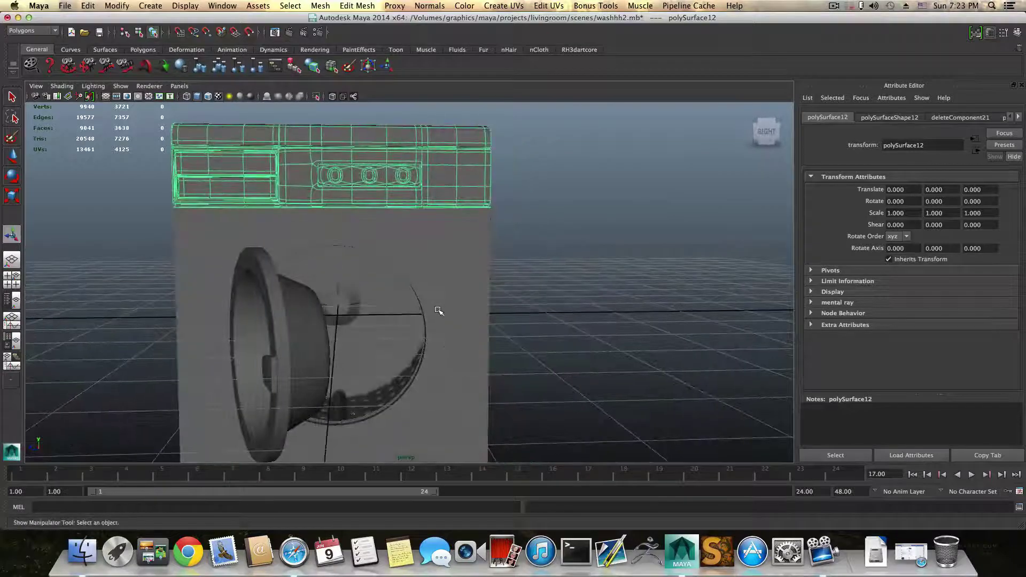
pyautogui.keyDown('alt'); pyautogui.moveTo(444, 256); pyautogui.dragTo(435, 298); pyautogui.keyUp('alt')
pyautogui.keyDown('alt'); pyautogui.moveTo(435, 297); pyautogui.dragTo(525, 362, button='right'); pyautogui.keyUp('alt')
pyautogui.keyDown('alt'); pyautogui.moveTo(525, 362); pyautogui.dragTo(522, 367); pyautogui.keyUp('alt')
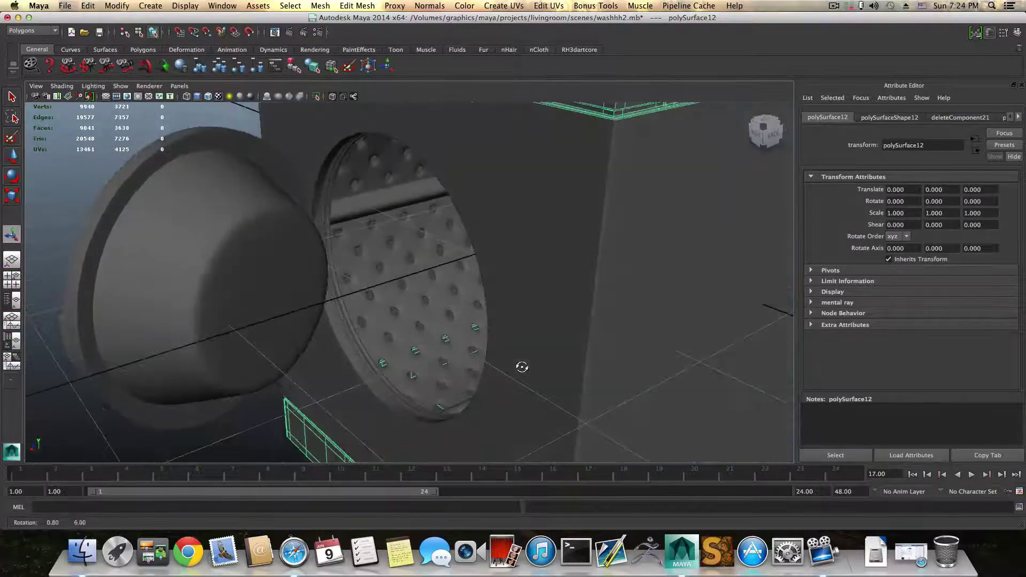
# Select the thin ring inside the door opening and move it out along X past the door, to Translate X 2.333.
pyautogui.click(371, 372)
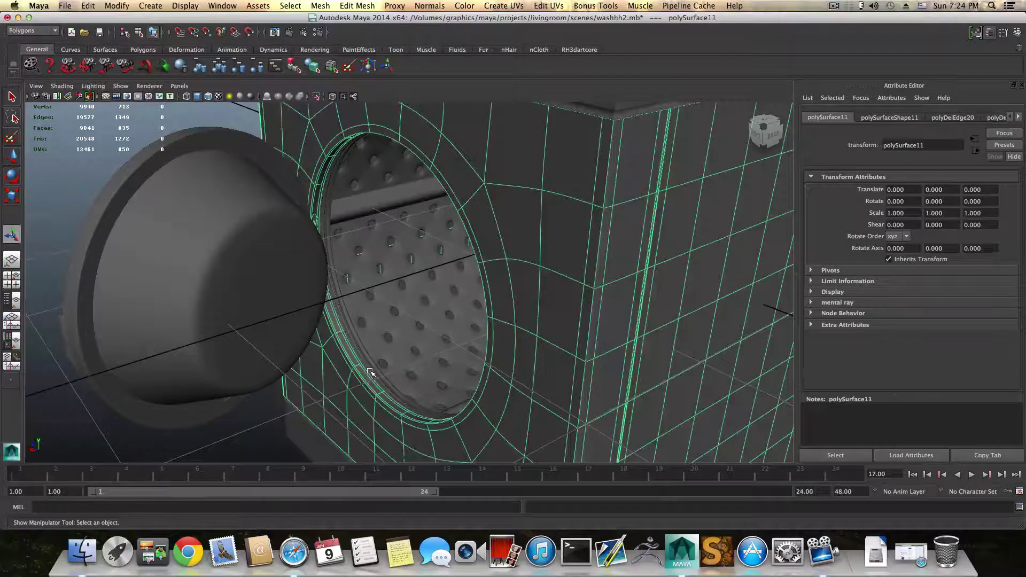
pyautogui.click(376, 375)
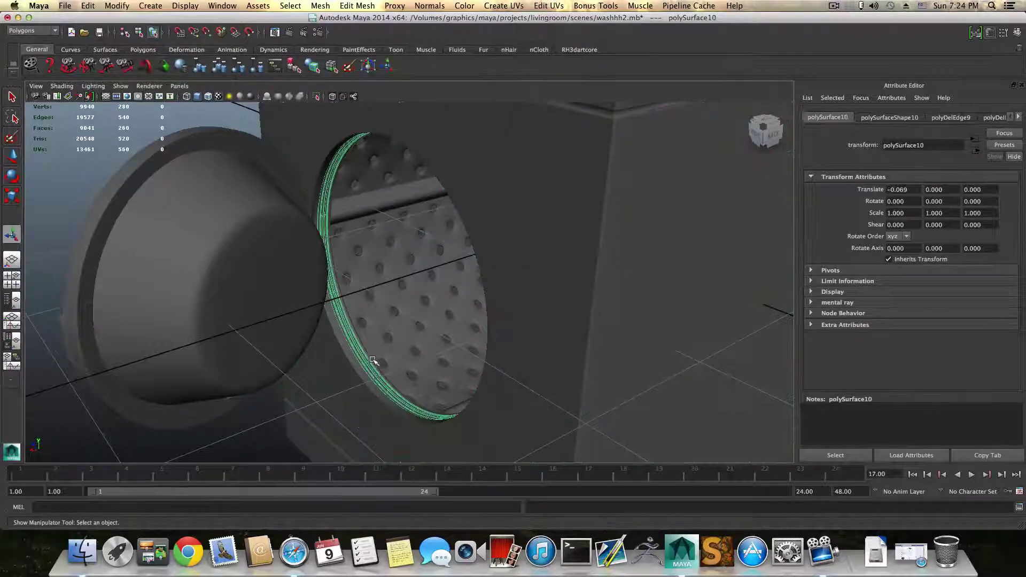
pyautogui.keyDown('alt'); pyautogui.moveTo(372, 360); pyautogui.dragTo(355, 360); pyautogui.keyUp('alt')
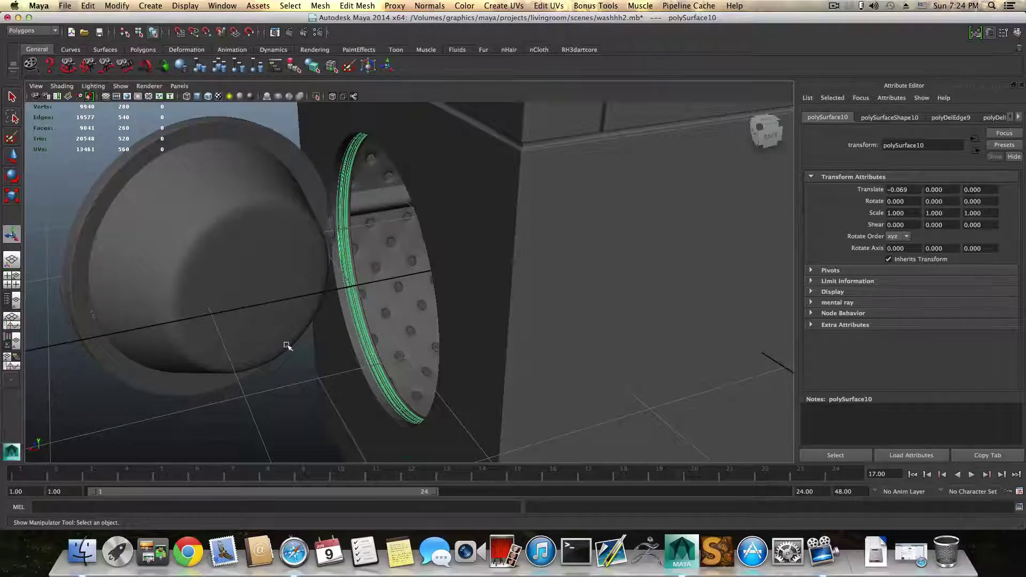
pyautogui.click(16, 158)
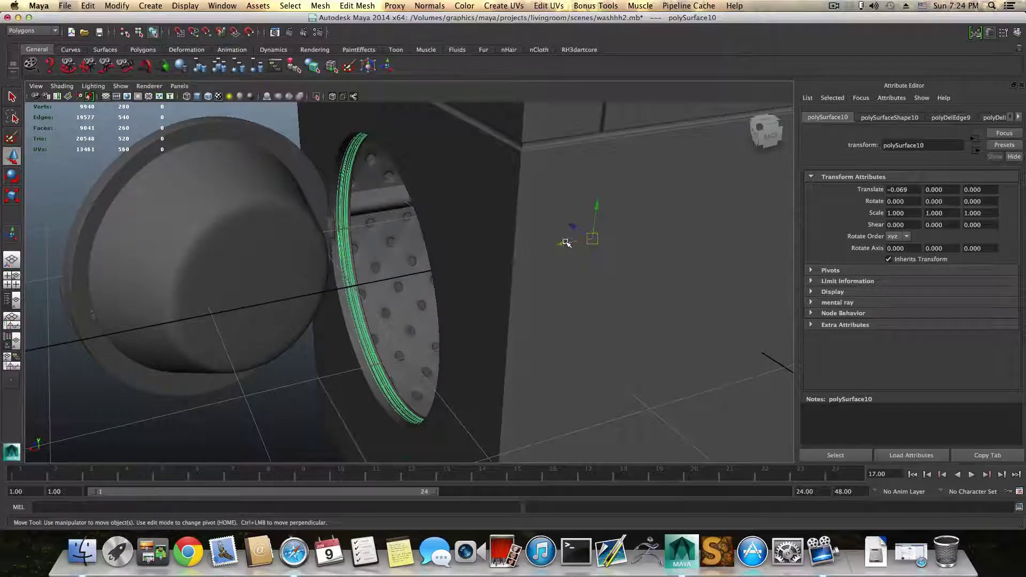
pyautogui.moveTo(566, 243); pyautogui.dragTo(399, 289)
pyautogui.moveTo(464, 277); pyautogui.dragTo(423, 291)
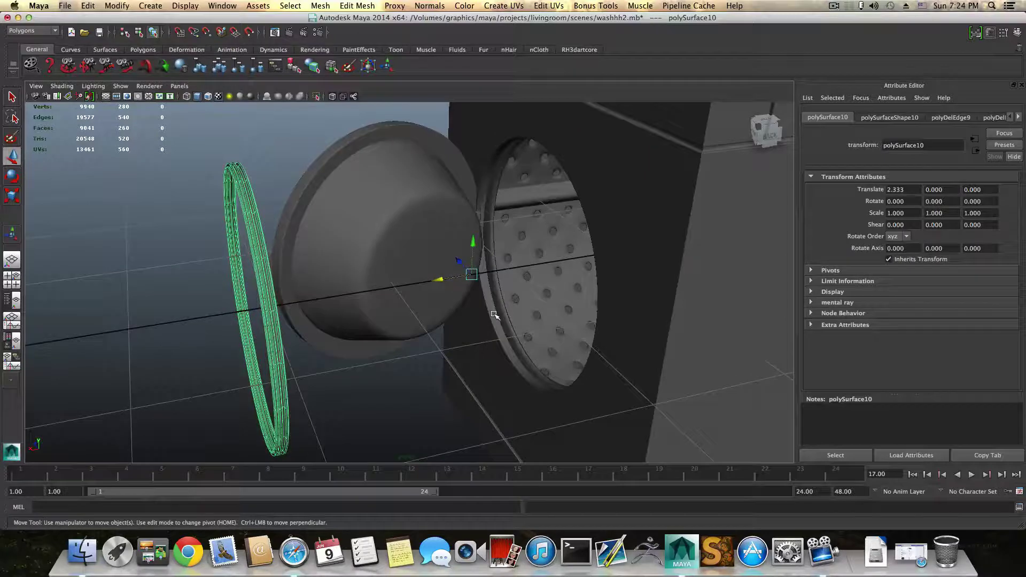
# Open the recent scene wash2.mb without saving the changes to washhh2.mb.
pyautogui.click(70, 5)
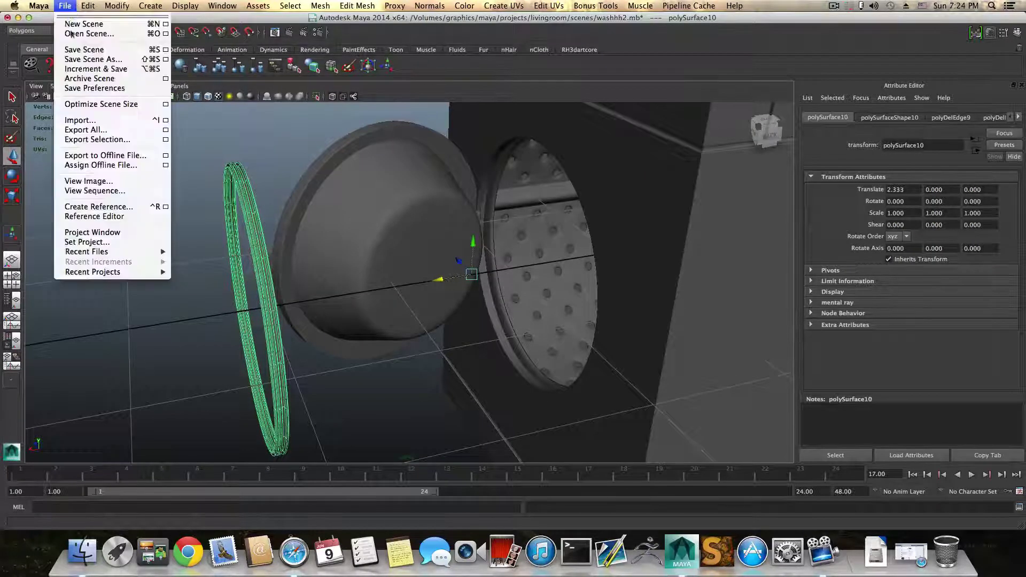
pyautogui.moveTo(110, 251)
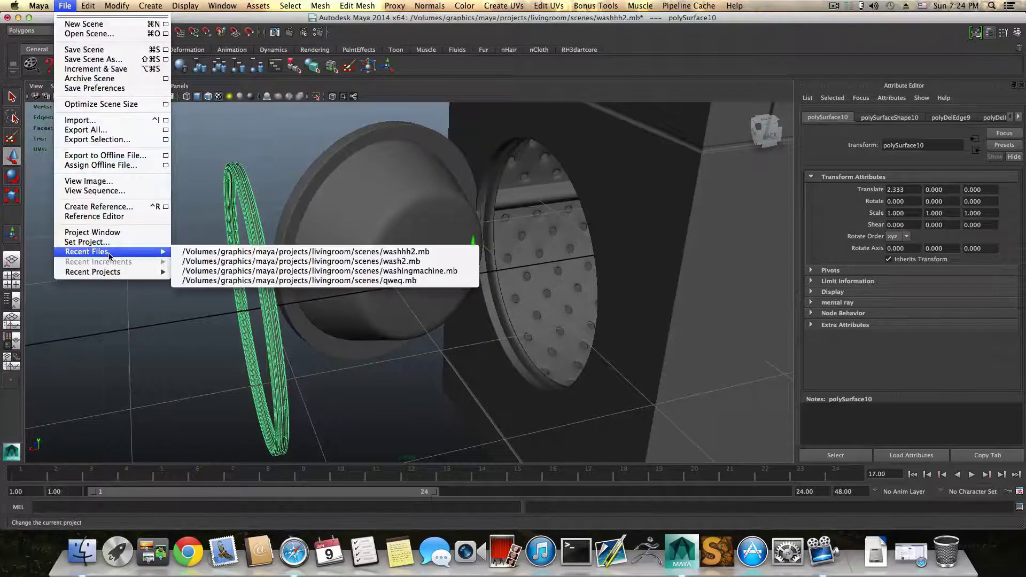
pyautogui.click(228, 261)
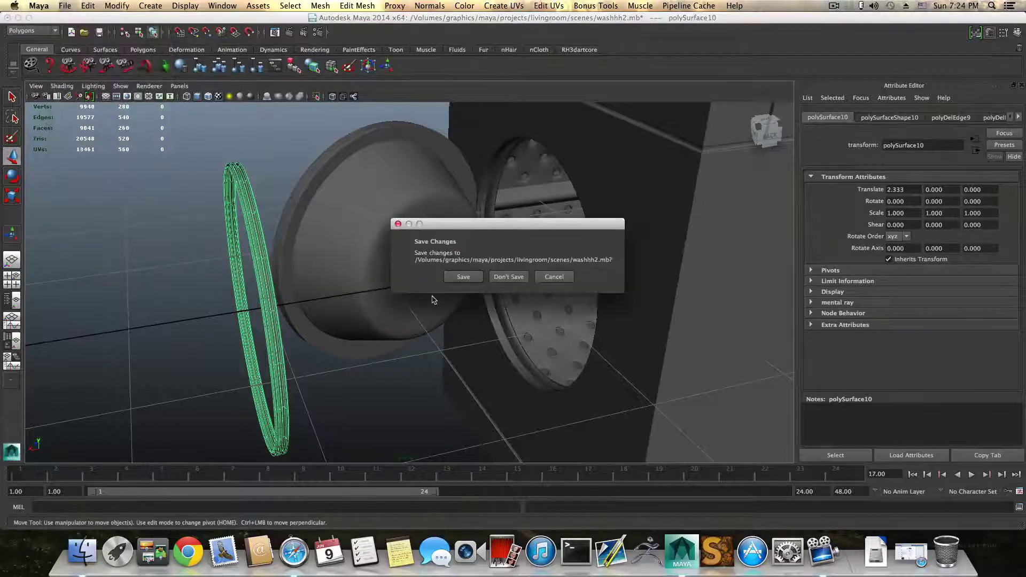
pyautogui.click(509, 277)
# Move the door ring out of the body's opening along X and select the washing machine body around the opening.
pyautogui.moveTo(501, 283)
pyautogui.keyDown('alt'); pyautogui.mouseDown()
pyautogui.moveTo(421, 307)
pyautogui.moveTo(296, 307)
pyautogui.moveTo(529, 248)
pyautogui.moveTo(465, 281)
pyautogui.moveTo(492, 271)
pyautogui.mouseUp(); pyautogui.keyUp('alt')
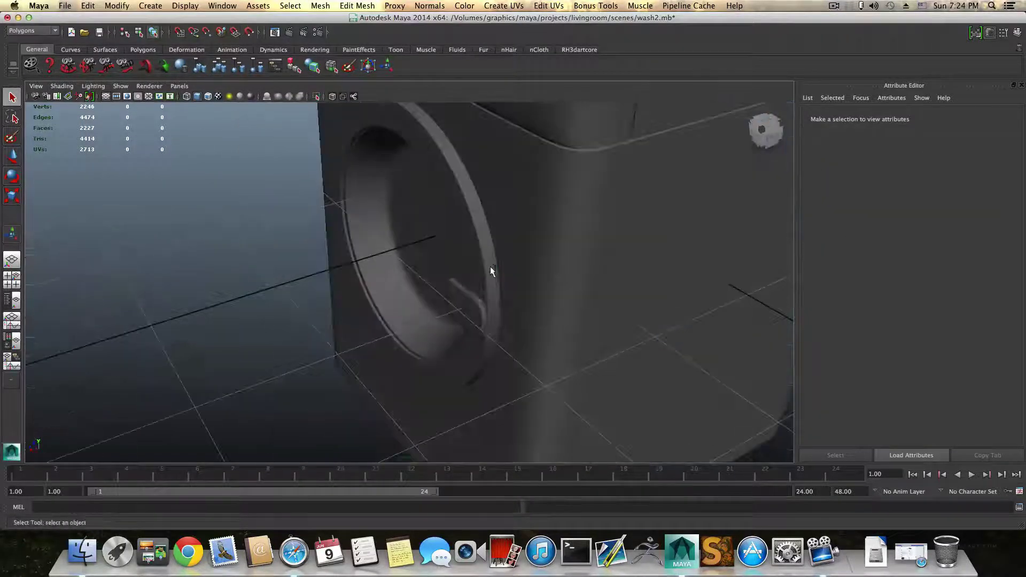
pyautogui.click(492, 271)
pyautogui.press('w')
pyautogui.moveTo(434, 237); pyautogui.dragTo(144, 344)
pyautogui.click(359, 305)
pyautogui.keyDown('alt'); pyautogui.moveTo(359, 305); pyautogui.dragTo(472, 331, button='right'); pyautogui.keyUp('alt')
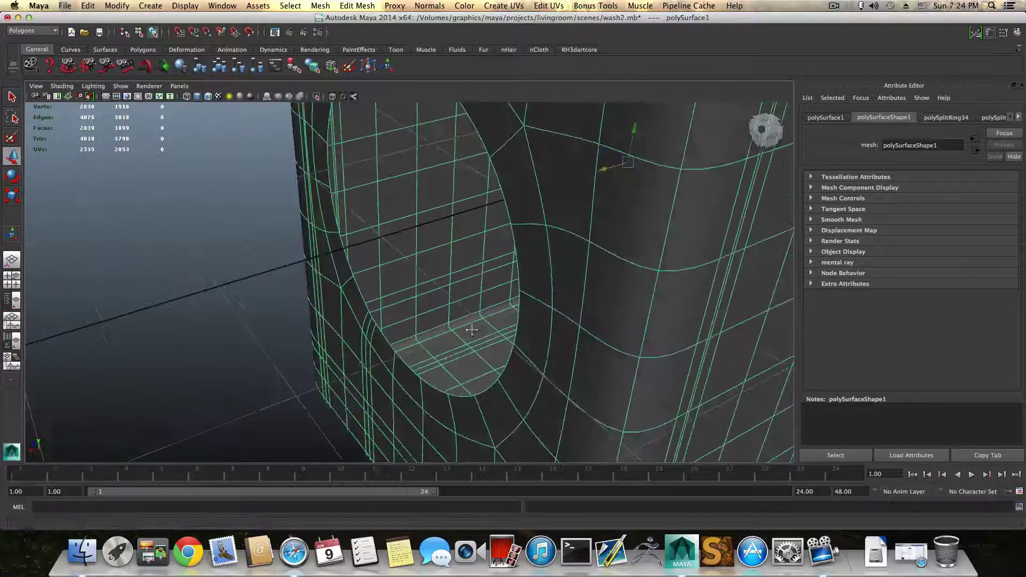
# Extrude the border edge loop of the door opening and move it along X into the body to form a narrow inner rim.
pyautogui.keyDown('alt'); pyautogui.moveTo(472, 330); pyautogui.dragTo(437, 346, button='middle'); pyautogui.keyUp('alt')
pyautogui.keyDown('alt'); pyautogui.moveTo(437, 346); pyautogui.dragTo(511, 344); pyautogui.keyUp('alt')
pyautogui.keyDown('alt'); pyautogui.moveTo(511, 344); pyautogui.dragTo(391, 334, button='right'); pyautogui.keyUp('alt')
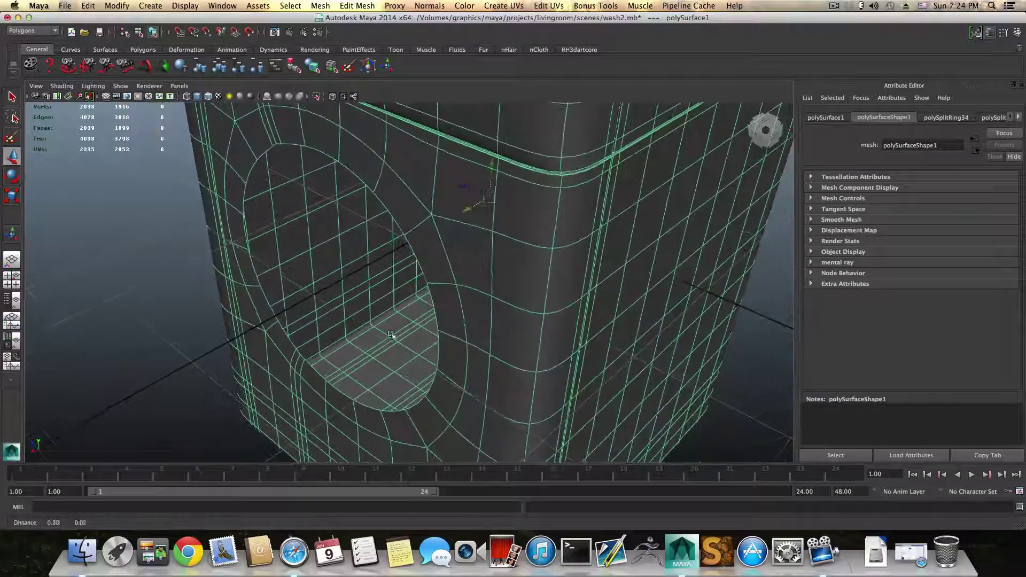
pyautogui.moveTo(433, 275)
pyautogui.mouseDown(button='right')
pyautogui.moveTo(428, 264)
pyautogui.moveTo(419, 274)
pyautogui.mouseUp(button='right')
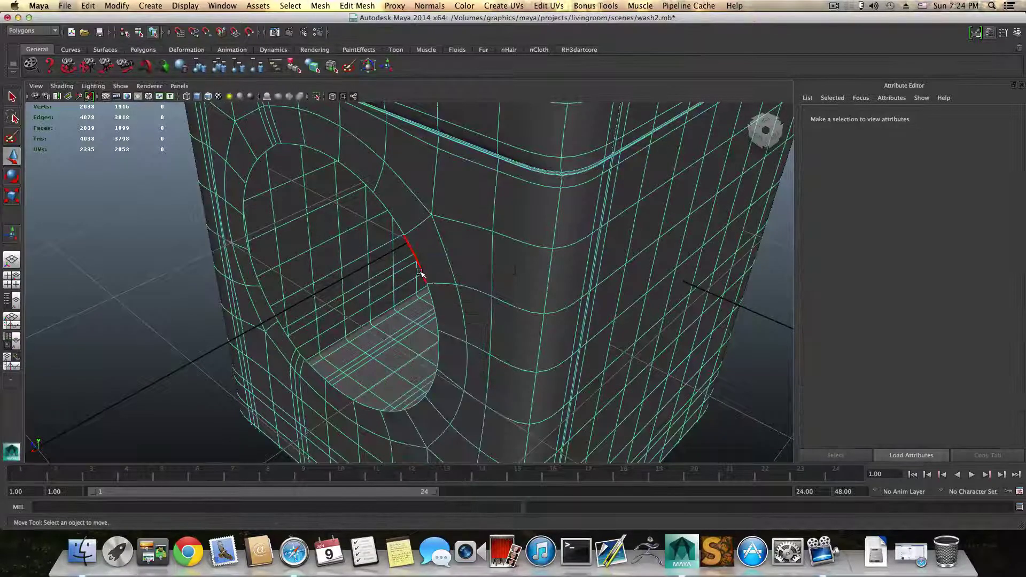
pyautogui.doubleClick(420, 272)
pyautogui.keyDown('alt'); pyautogui.moveTo(421, 272); pyautogui.dragTo(361, 174); pyautogui.keyUp('alt')
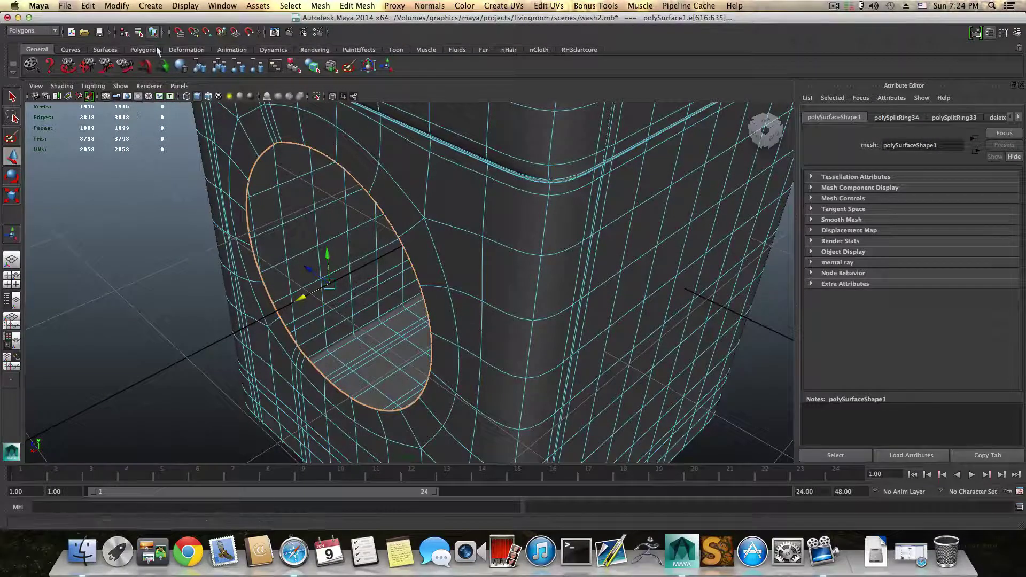
pyautogui.click(143, 50)
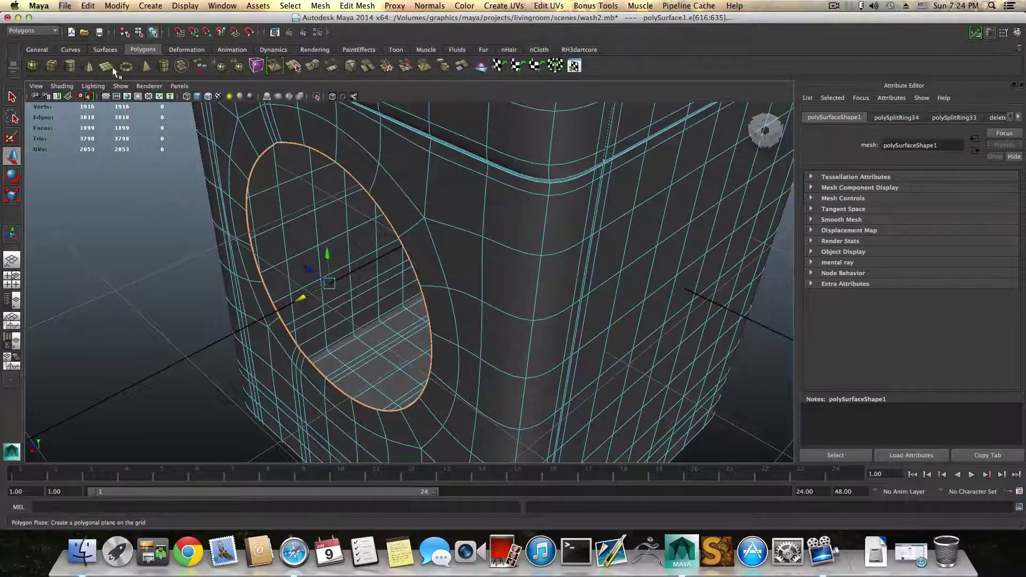
pyautogui.hotkey('ctrl', 'e')
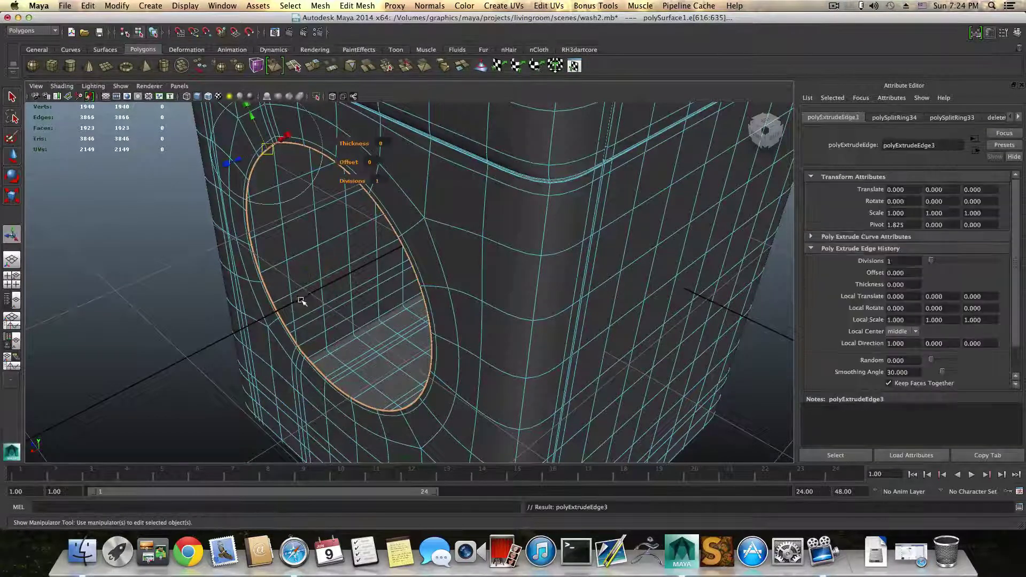
pyautogui.click(254, 166)
pyautogui.press('1')
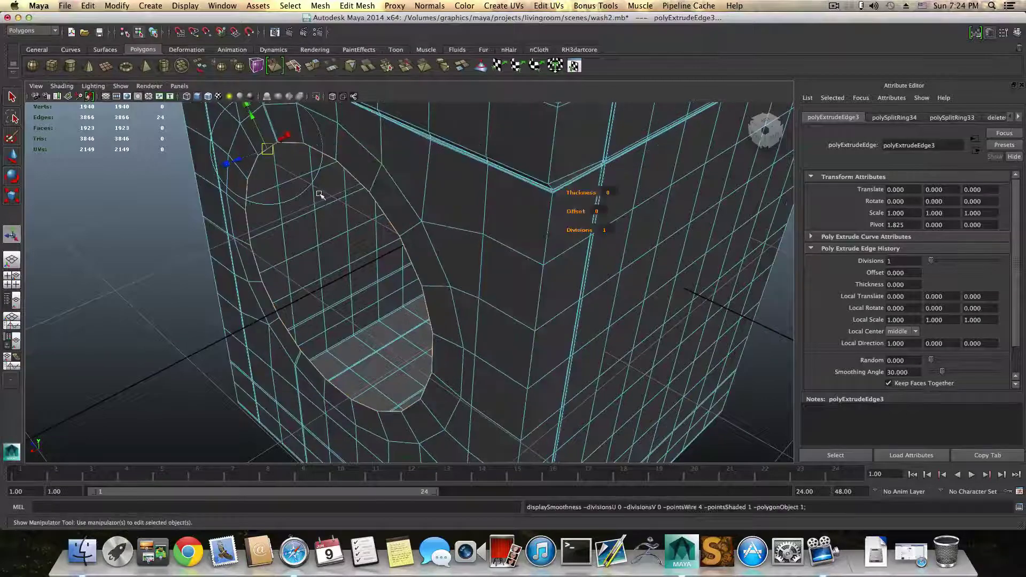
pyautogui.press('w')
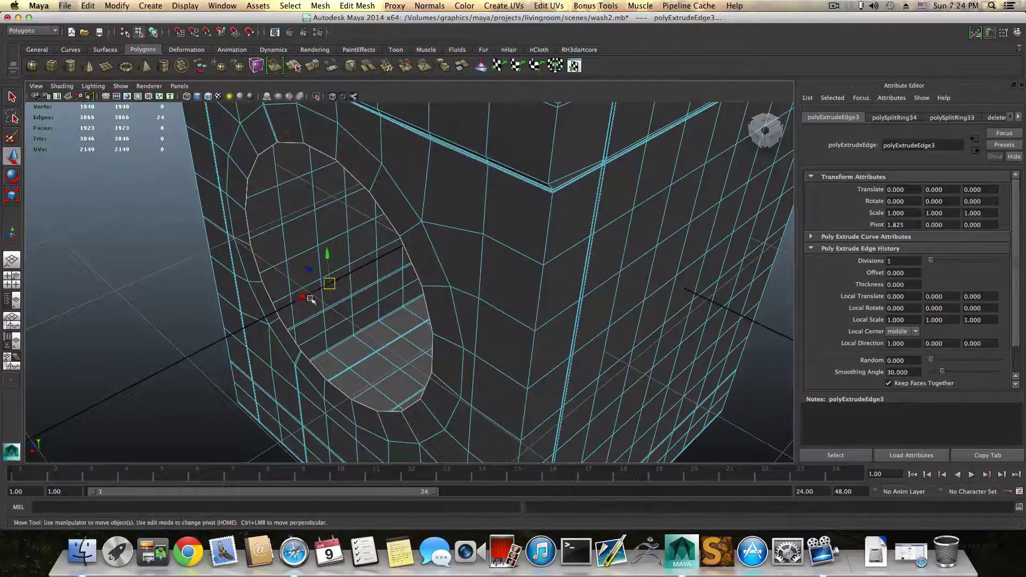
pyautogui.moveTo(311, 299); pyautogui.dragTo(321, 294)
pyautogui.press('F8')
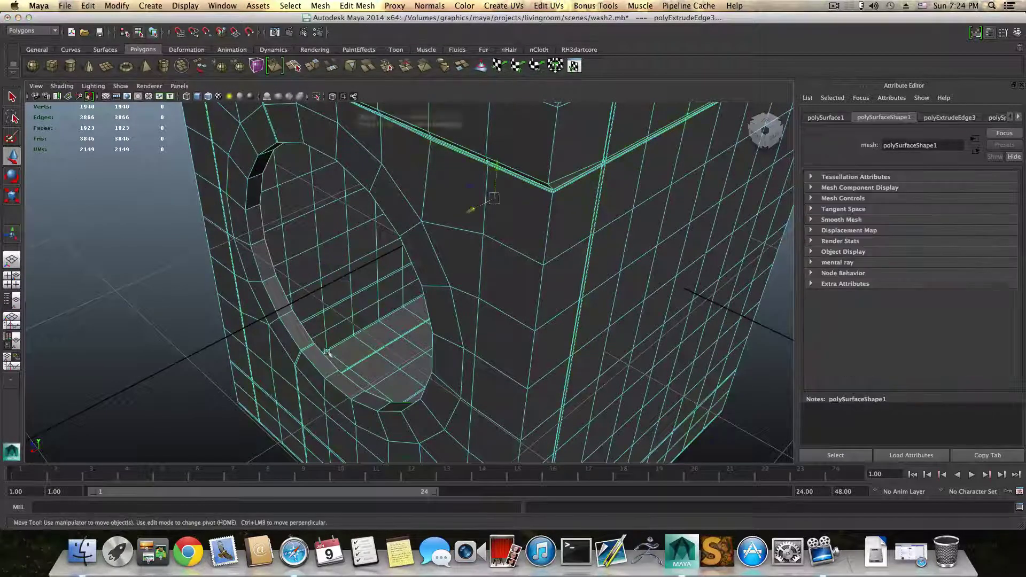
# Insert six parallel edge loops around the door opening's inner rim, undoing misplaced ones.
pyautogui.moveTo(315, 369)
pyautogui.keyDown('shift'); pyautogui.mouseDown(button='right')
pyautogui.moveTo(299, 376)
pyautogui.moveTo(309, 378)
pyautogui.mouseUp(button='right'); pyautogui.keyUp('shift')
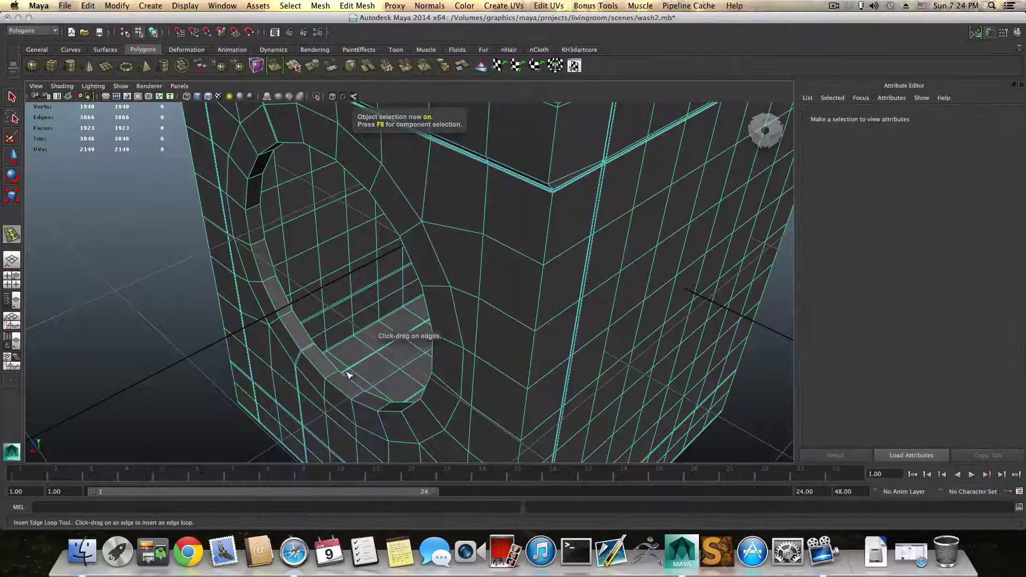
pyautogui.moveTo(343, 374); pyautogui.dragTo(331, 373)
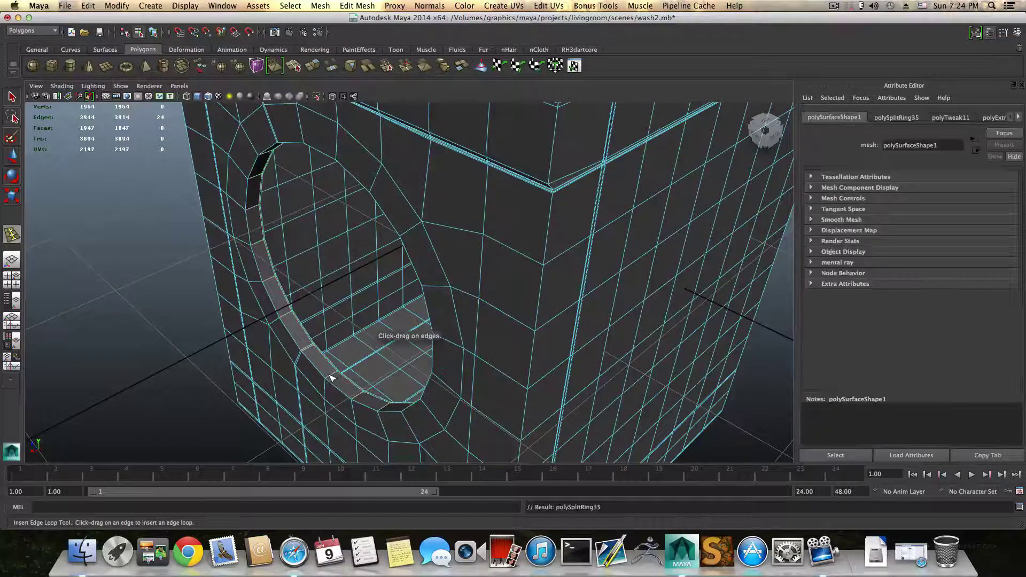
pyautogui.keyDown('alt'); pyautogui.moveTo(332, 371); pyautogui.dragTo(344, 320, button='middle'); pyautogui.keyUp('alt')
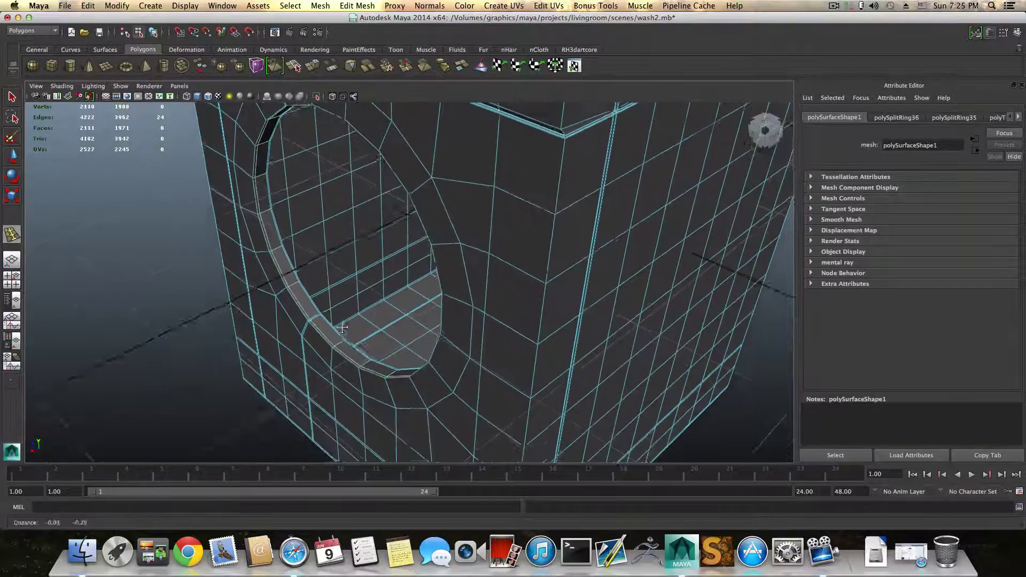
pyautogui.keyDown('alt'); pyautogui.moveTo(345, 319); pyautogui.dragTo(389, 348, button='right'); pyautogui.keyUp('alt')
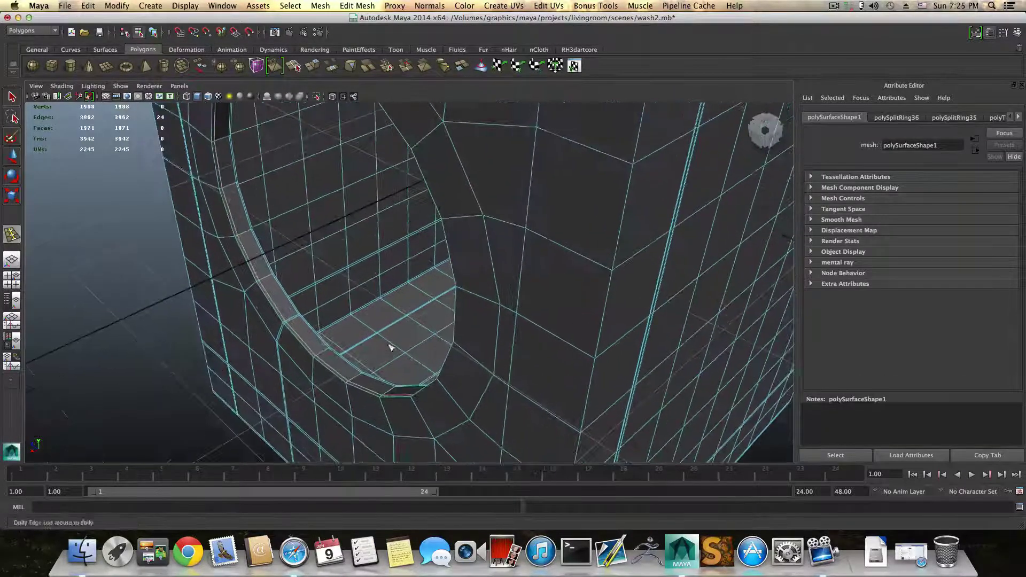
pyautogui.moveTo(327, 352); pyautogui.dragTo(321, 355)
pyautogui.press('super+z')
pyautogui.press('super+z')
pyautogui.keyDown('alt'); pyautogui.moveTo(320, 355); pyautogui.dragTo(407, 357, button='right'); pyautogui.keyUp('alt')
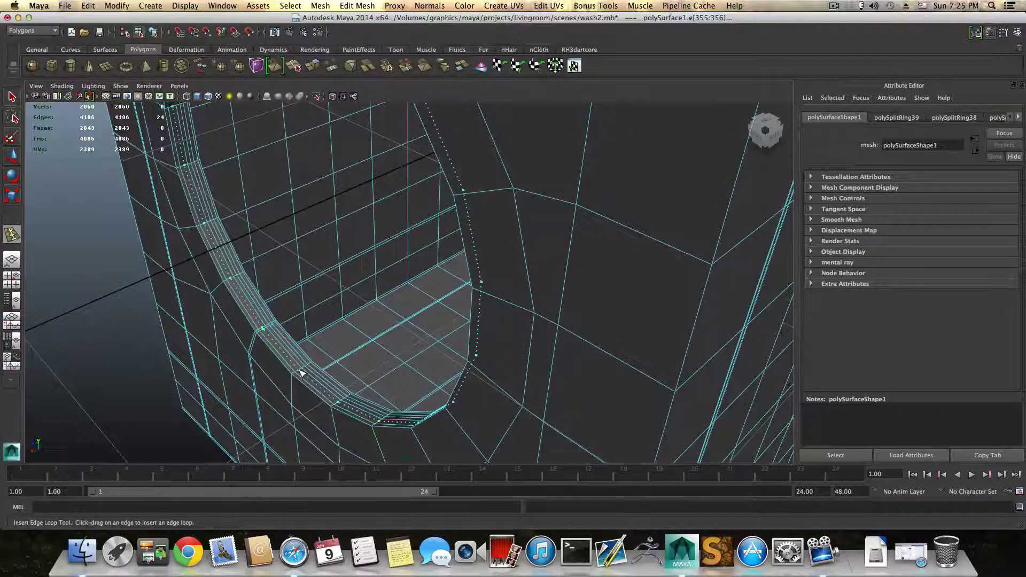
pyautogui.moveTo(307, 371); pyautogui.dragTo(310, 361, button='right')
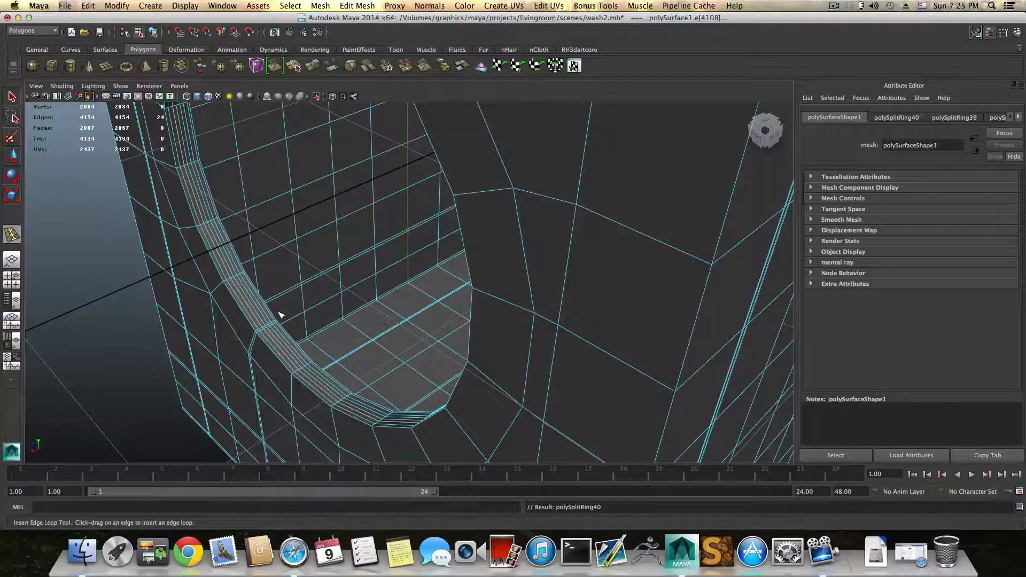
pyautogui.press('q')
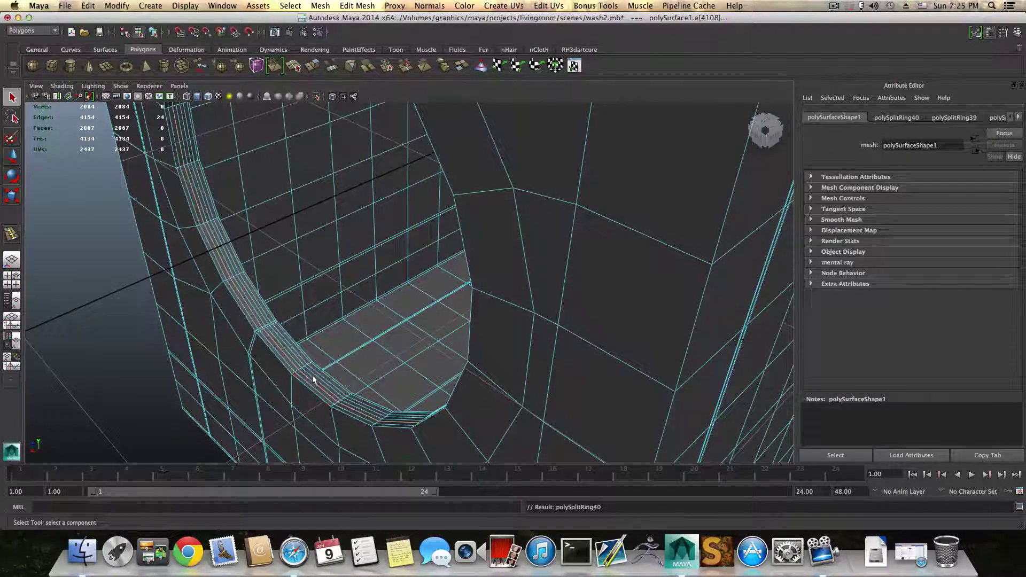
# Extrude two face loops of the inner rim twice, by about -0.024 and -0.019 in local Z, and preview the body smoothed.
pyautogui.press('F11')
pyautogui.click(303, 368)
pyautogui.keyDown('shift'); pyautogui.doubleClick(306, 371); pyautogui.keyUp('shift')
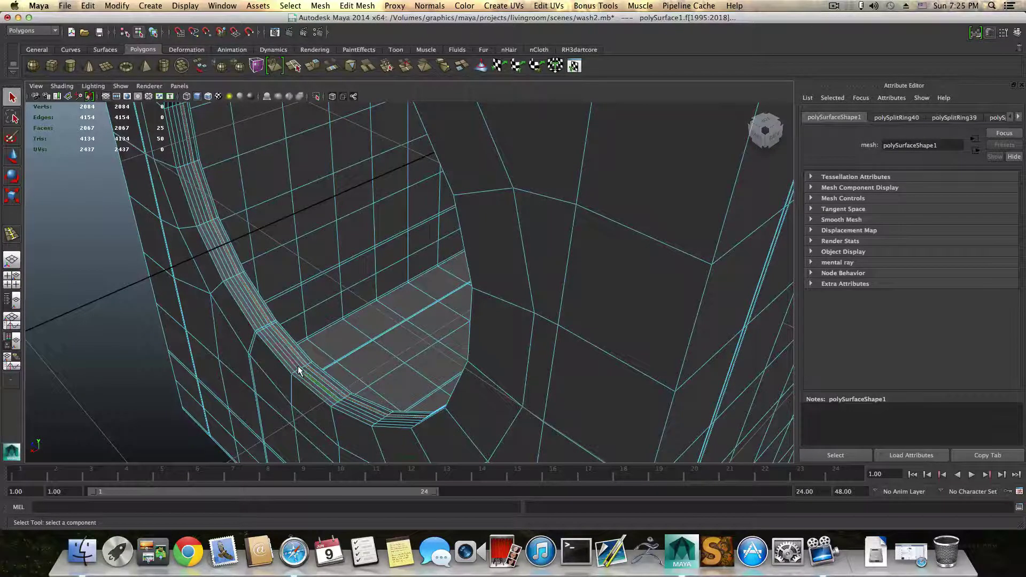
pyautogui.keyDown('shift'); pyautogui.doubleClick(299, 368); pyautogui.keyUp('shift')
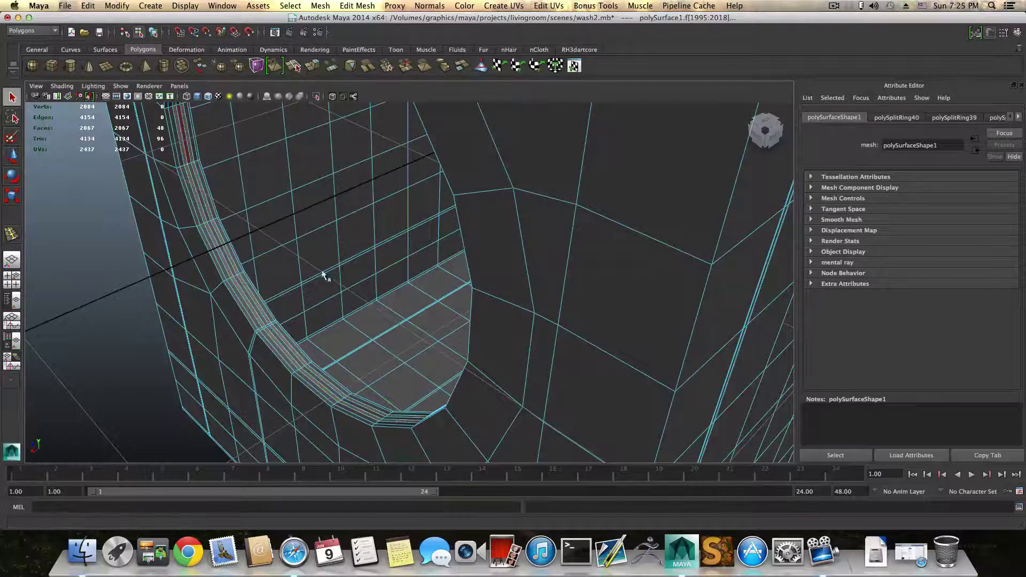
pyautogui.hotkey('ctrl', 'e')
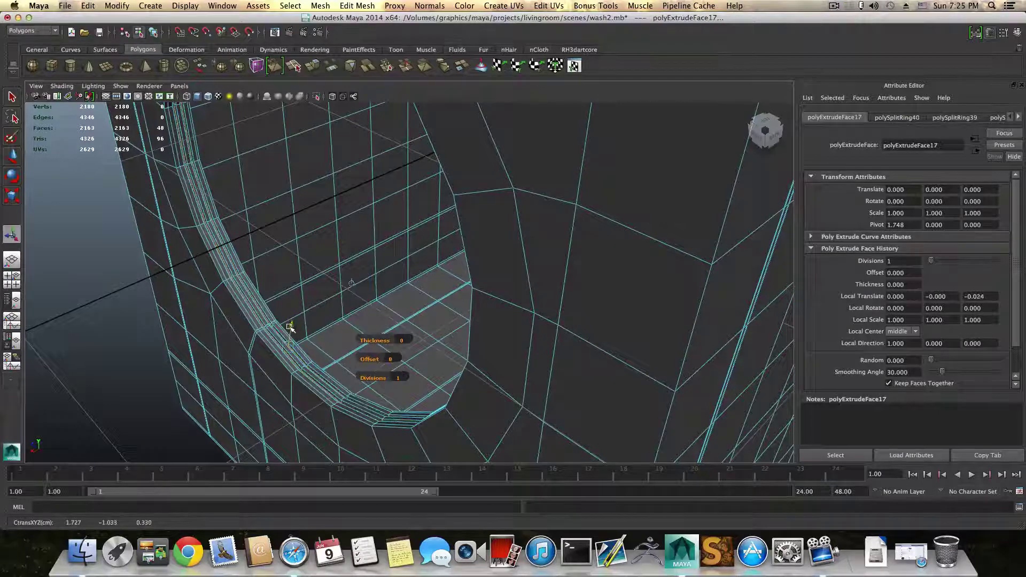
pyautogui.hotkey('ctrl', 'e')
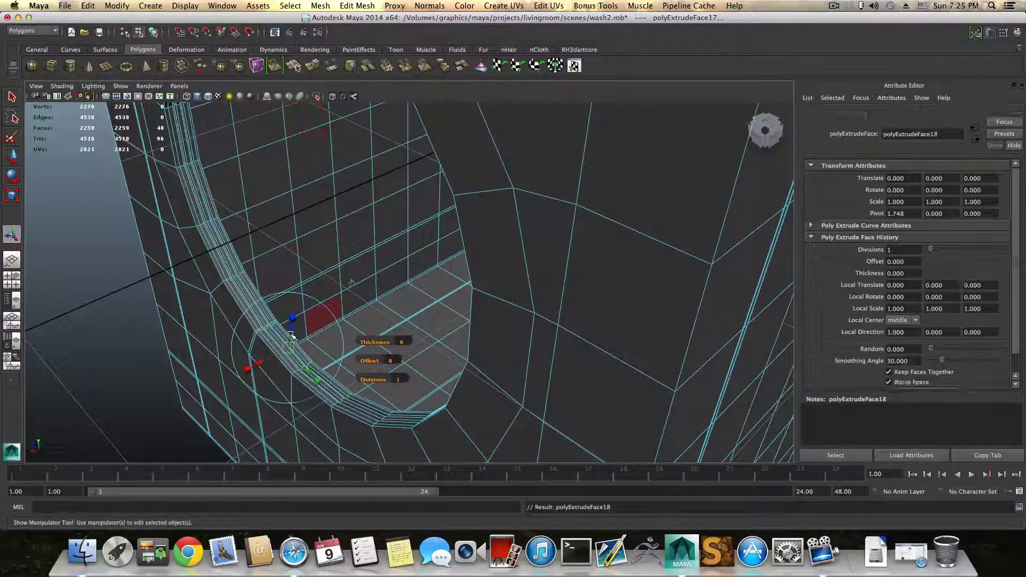
pyautogui.moveTo(292, 335); pyautogui.dragTo(291, 333)
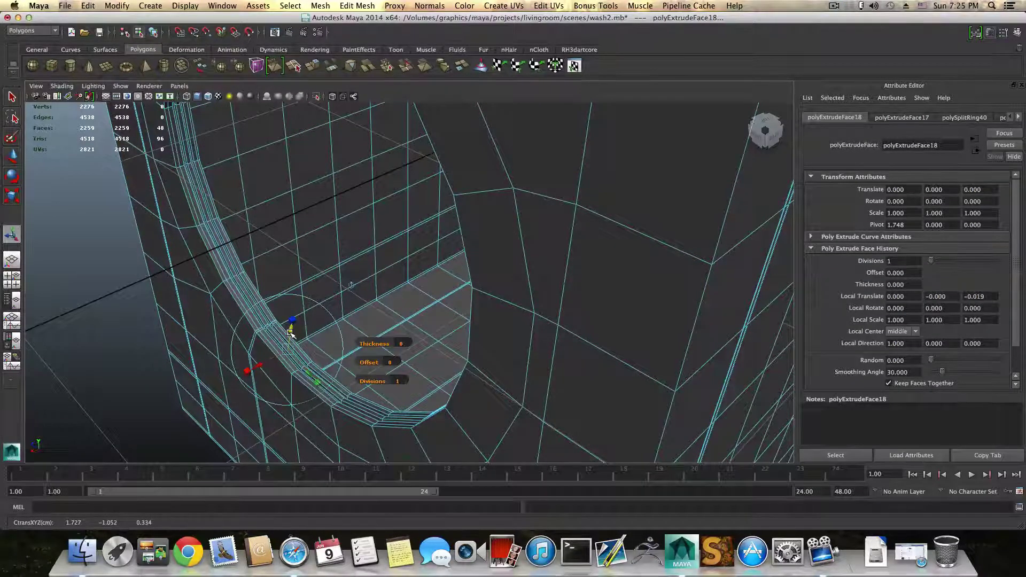
pyautogui.press('F8')
pyautogui.press('3')
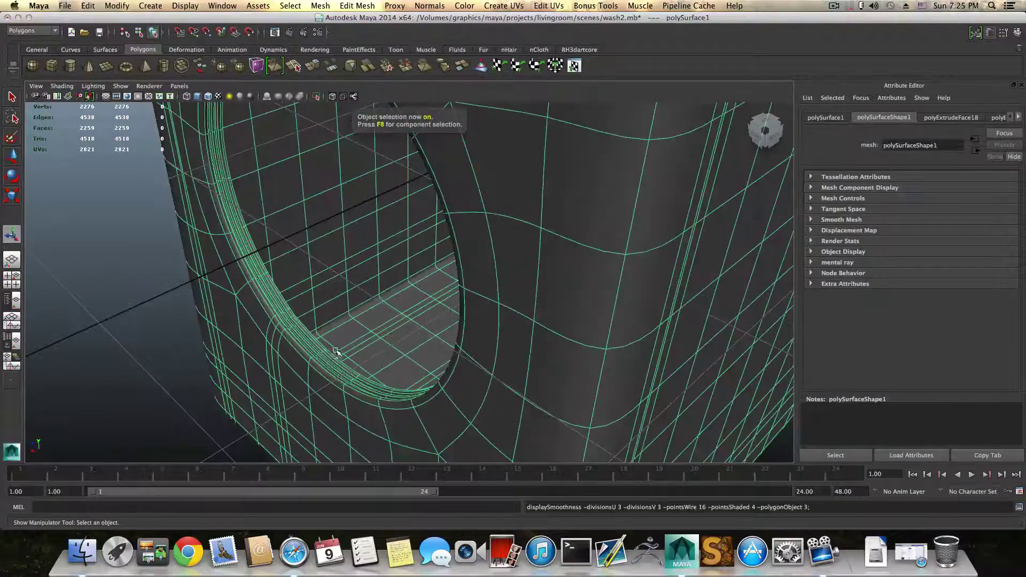
# Select all faces across the door opening's inner rim in the front view.
pyautogui.keyDown('alt'); pyautogui.moveTo(336, 350); pyautogui.dragTo(490, 347); pyautogui.keyUp('alt')
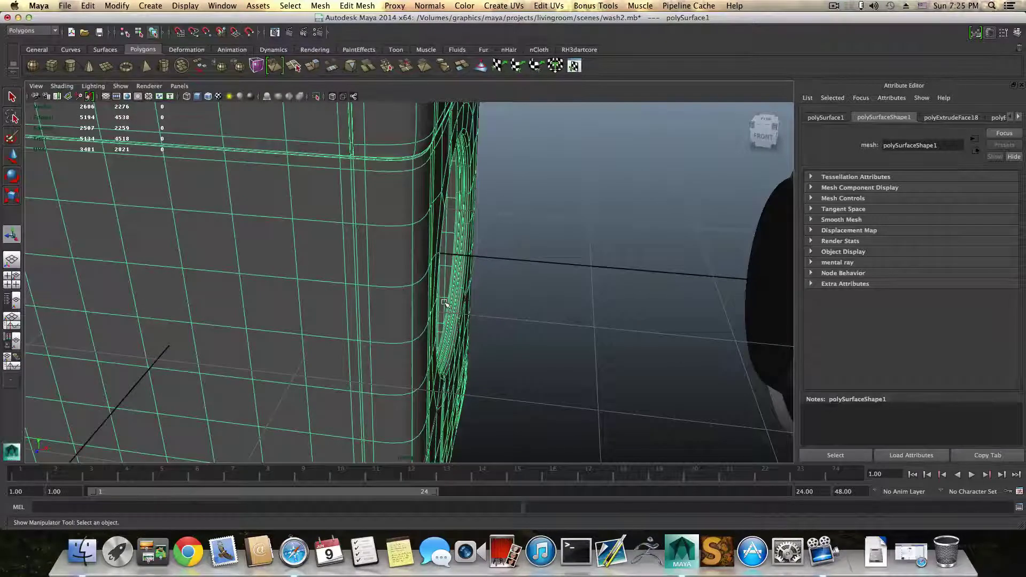
pyautogui.keyDown('alt'); pyautogui.moveTo(444, 303); pyautogui.dragTo(388, 274); pyautogui.keyUp('alt')
pyautogui.keyDown('alt'); pyautogui.moveTo(388, 274); pyautogui.dragTo(341, 311, button='middle'); pyautogui.keyUp('alt')
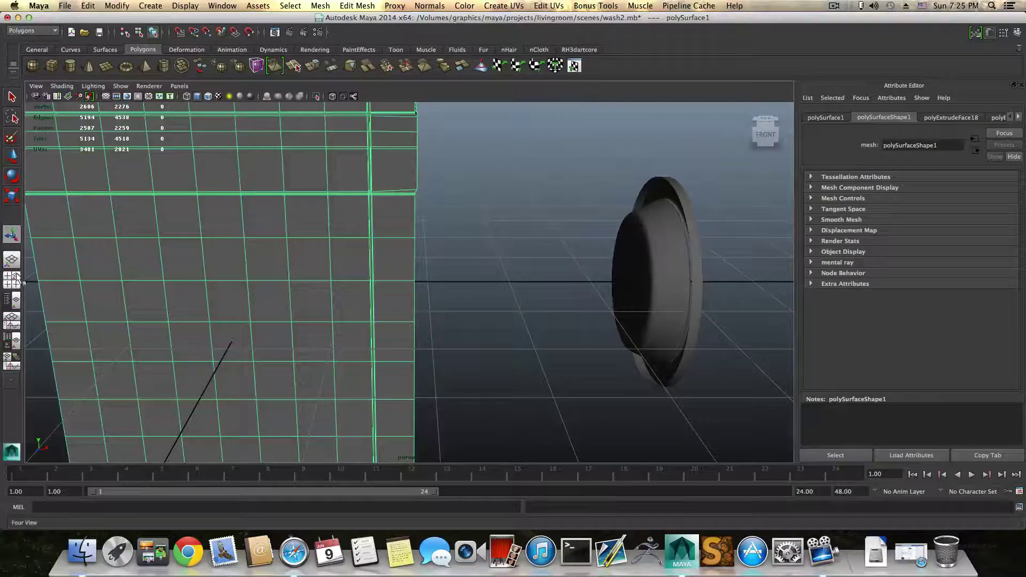
pyautogui.click(16, 276)
pyautogui.press('space')
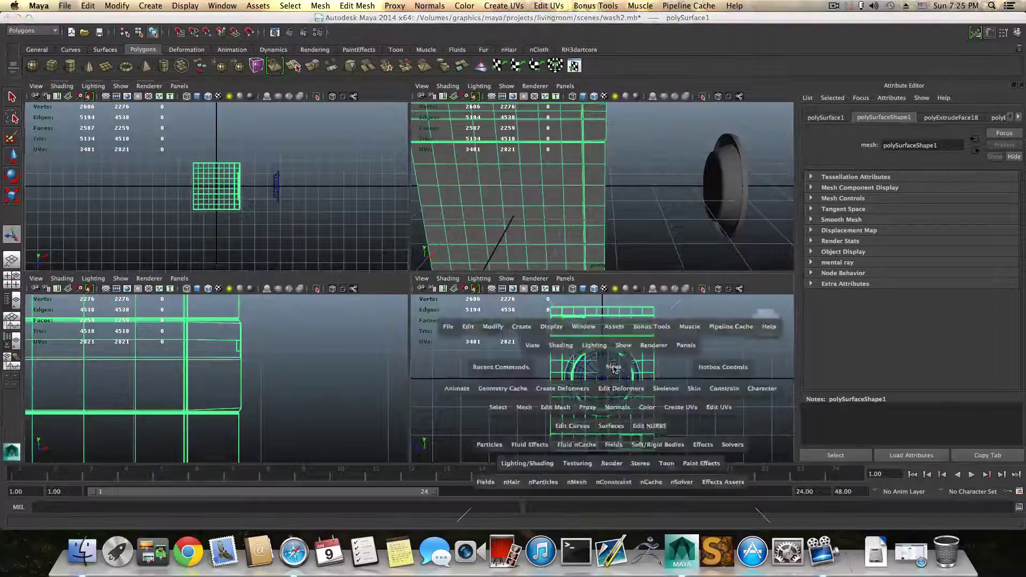
pyautogui.hotkey('alt', 'l')
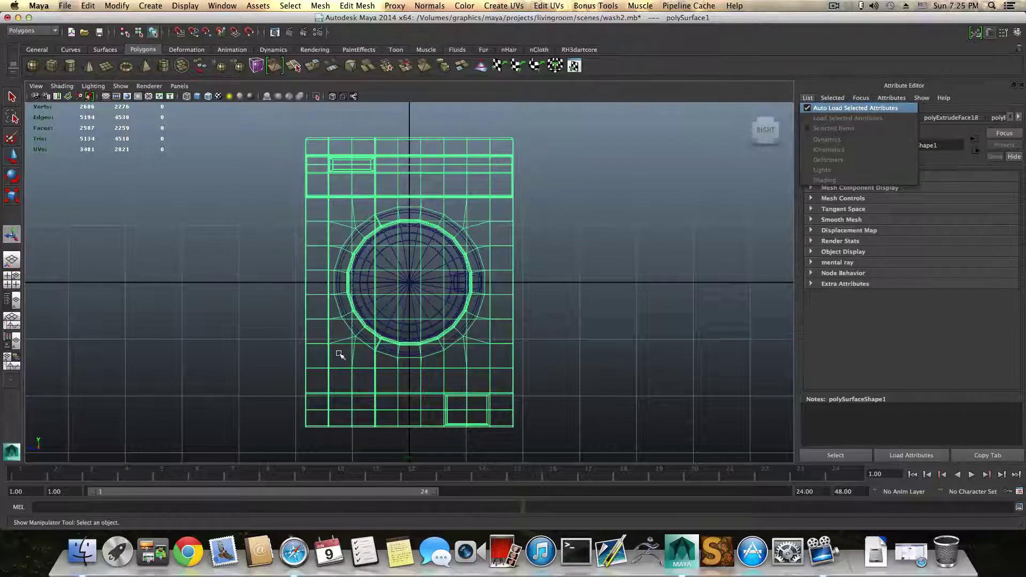
pyautogui.press('space')
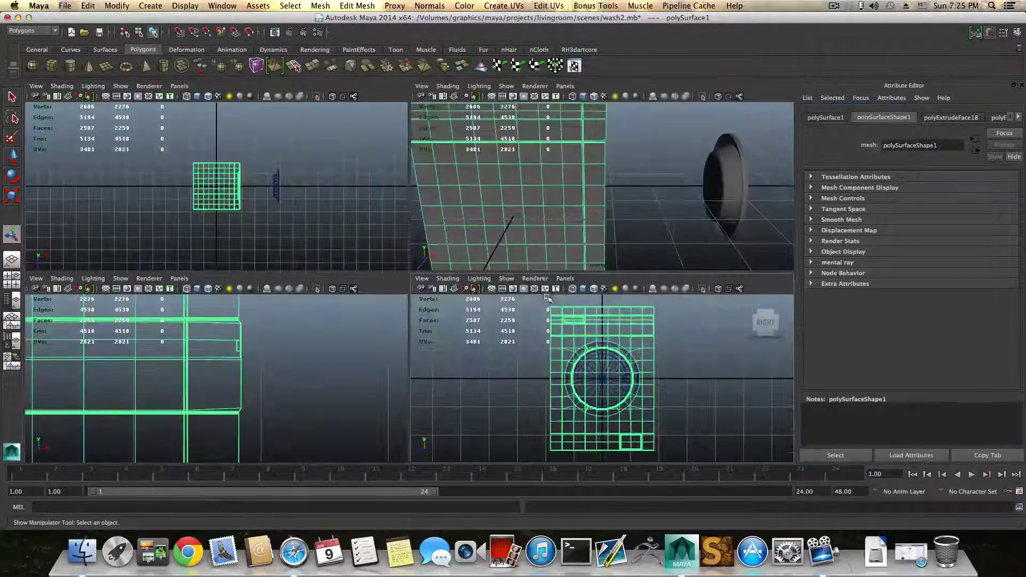
pyautogui.press('space')
pyautogui.keyDown('alt'); pyautogui.moveTo(352, 378); pyautogui.dragTo(160, 342, button='right'); pyautogui.keyUp('alt')
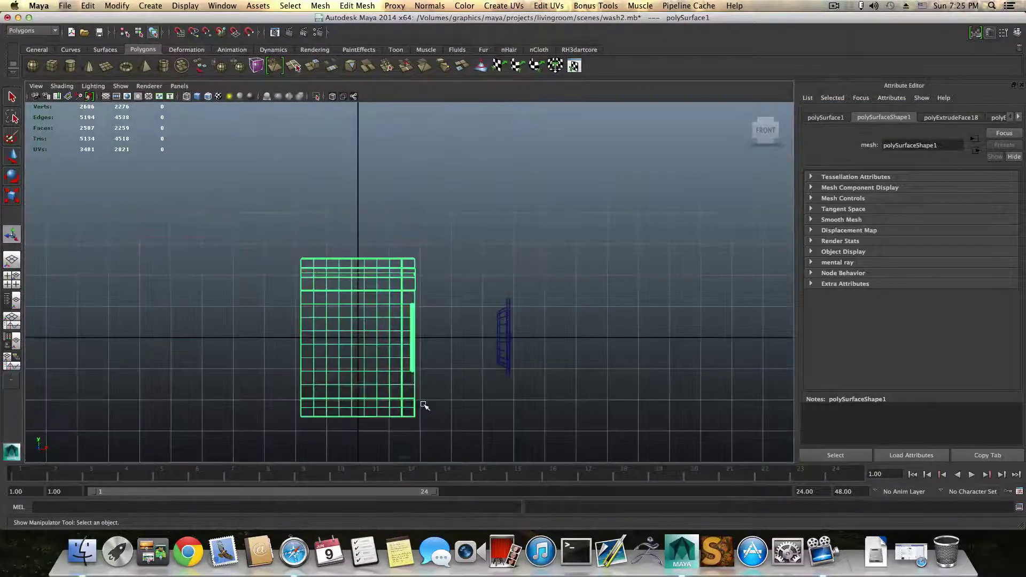
pyautogui.keyDown('alt'); pyautogui.moveTo(423, 405); pyautogui.dragTo(433, 377, button='middle'); pyautogui.keyUp('alt')
pyautogui.keyDown('alt'); pyautogui.moveTo(323, 311); pyautogui.dragTo(545, 368, button='right'); pyautogui.keyUp('alt')
pyautogui.keyDown('alt'); pyautogui.moveTo(545, 368); pyautogui.dragTo(539, 315, button='middle'); pyautogui.keyUp('alt')
pyautogui.moveTo(411, 272); pyautogui.dragTo(406, 303, button='right')
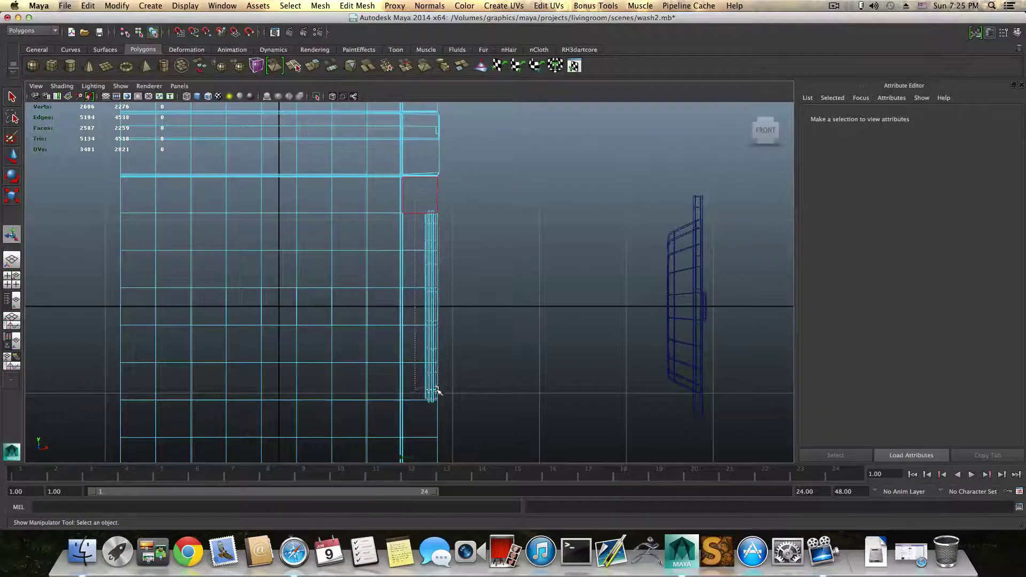
pyautogui.moveTo(436, 414); pyautogui.dragTo(436, 414)
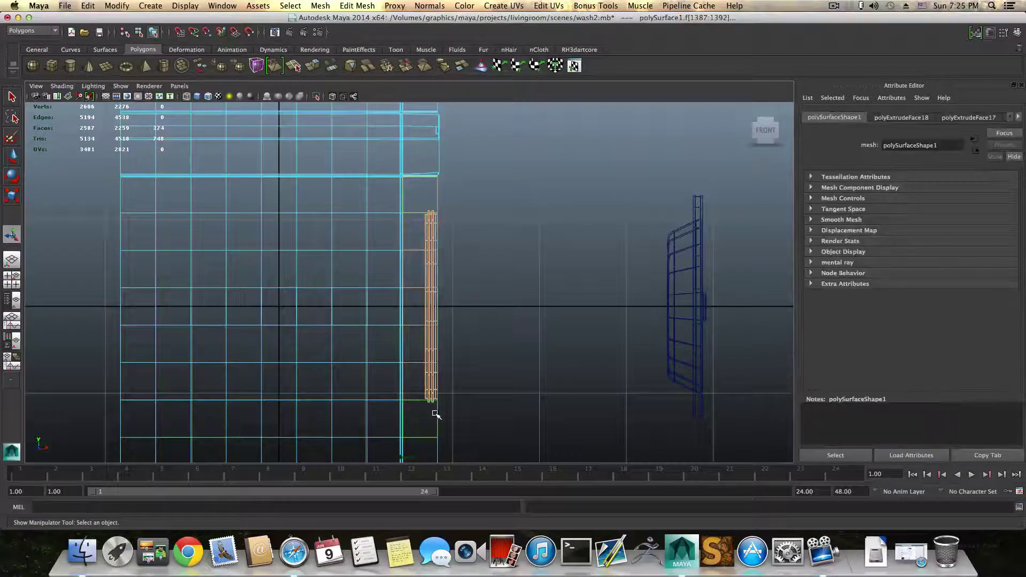
# Deselect the side strips at both front corners of the body in the perspective view, keeping only the rim faces selected.
pyautogui.press('space')
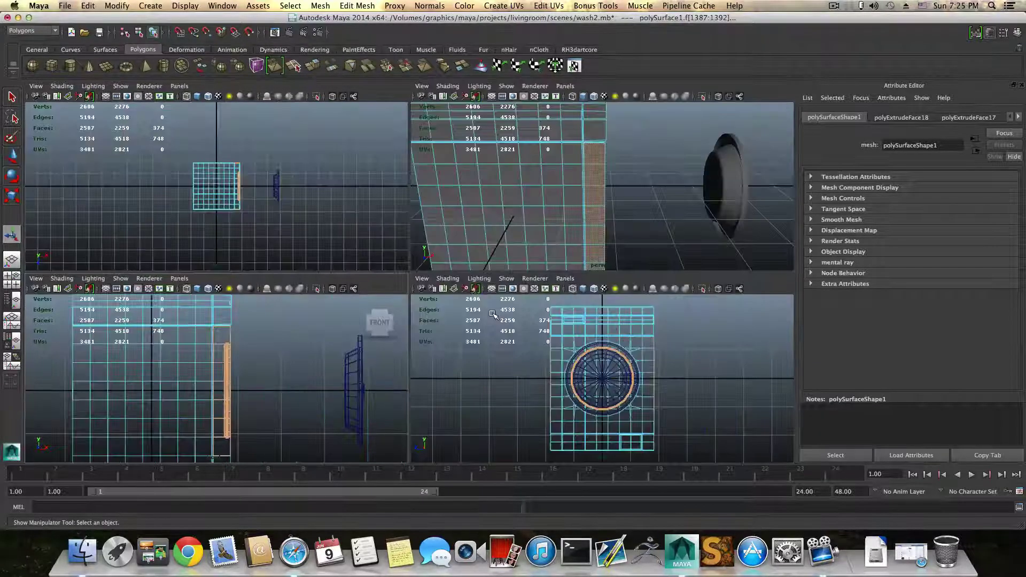
pyautogui.press('space')
pyautogui.keyDown('alt'); pyautogui.moveTo(561, 289); pyautogui.dragTo(424, 279); pyautogui.keyUp('alt')
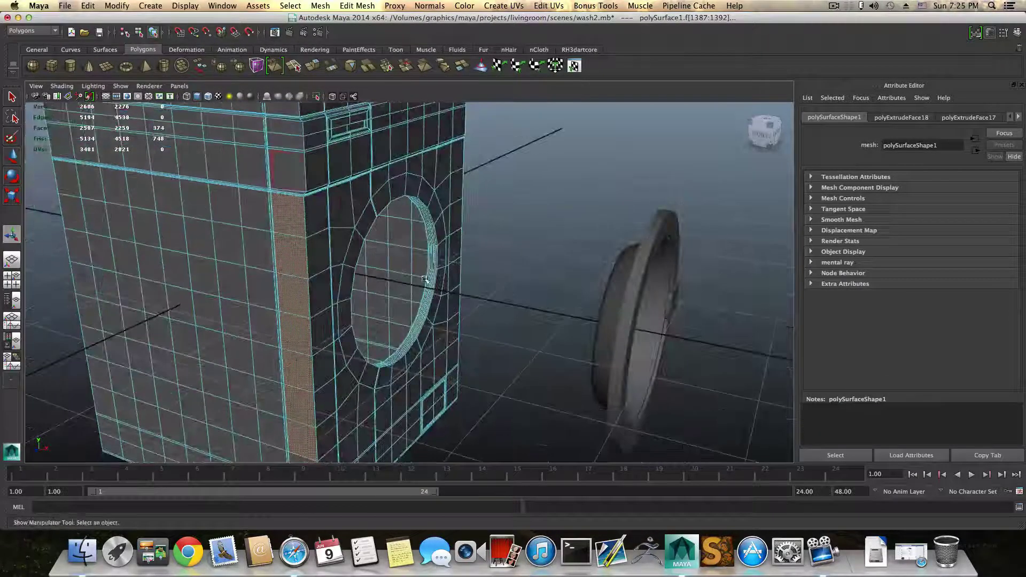
pyautogui.moveTo(247, 179); pyautogui.dragTo(303, 471)
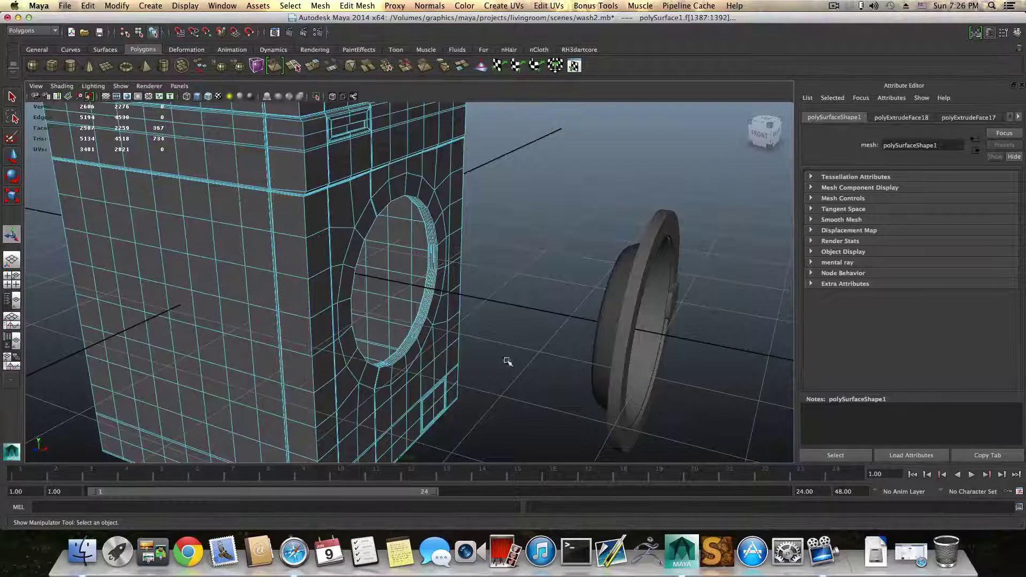
pyautogui.keyDown('alt'); pyautogui.moveTo(504, 359); pyautogui.dragTo(392, 348); pyautogui.keyUp('alt')
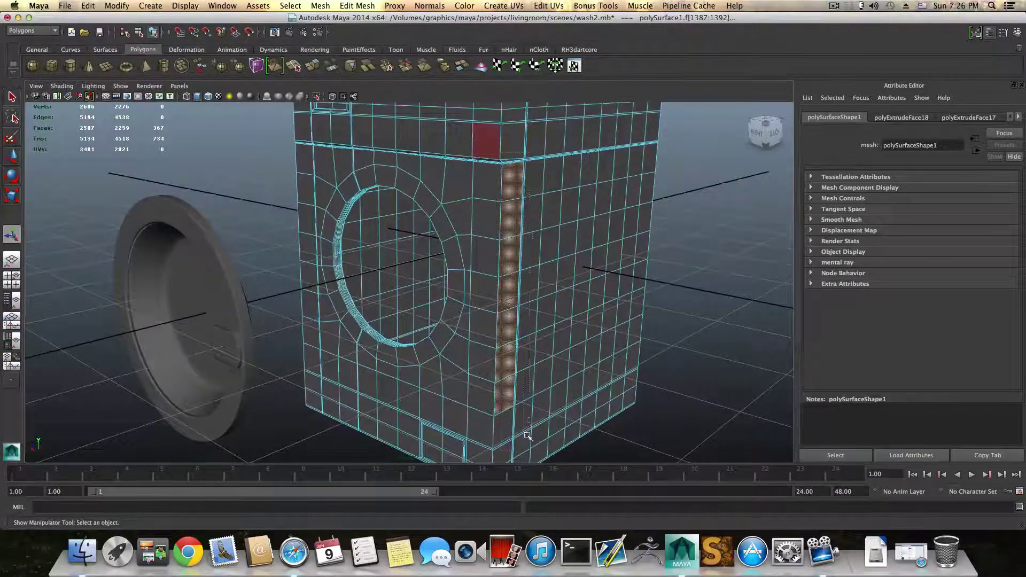
pyautogui.keyDown('ctrl'); pyautogui.moveTo(527, 435); pyautogui.dragTo(523, 449); pyautogui.keyUp('ctrl')
pyautogui.keyDown('alt'); pyautogui.moveTo(474, 331); pyautogui.dragTo(498, 369); pyautogui.keyUp('alt')
pyautogui.keyDown('alt'); pyautogui.moveTo(498, 368); pyautogui.dragTo(536, 329, button='right'); pyautogui.keyUp('alt')
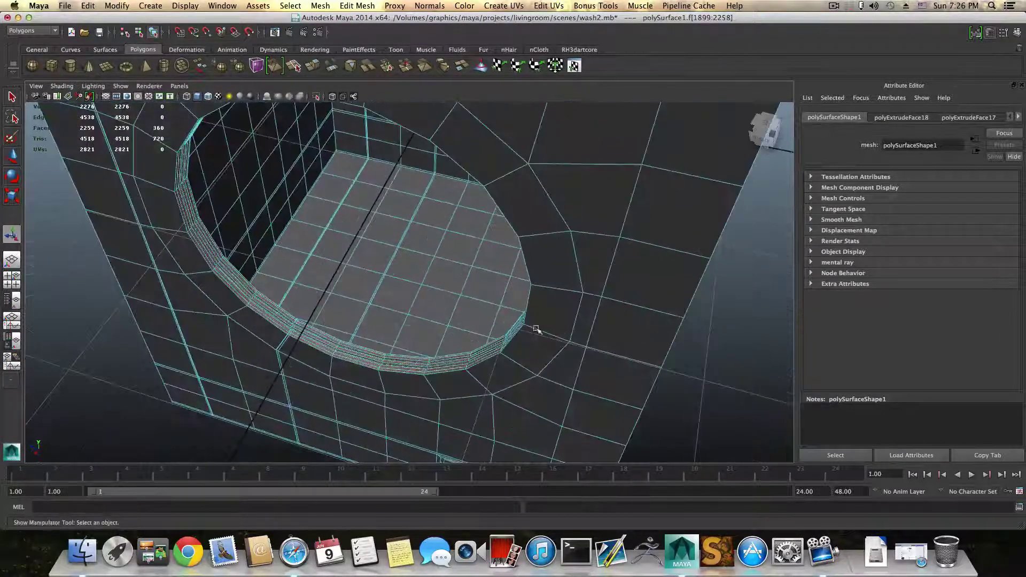
pyautogui.keyDown('alt'); pyautogui.moveTo(522, 326); pyautogui.dragTo(551, 347, button='middle'); pyautogui.keyUp('alt')
pyautogui.keyDown('alt'); pyautogui.moveTo(556, 347); pyautogui.dragTo(664, 304); pyautogui.keyUp('alt')
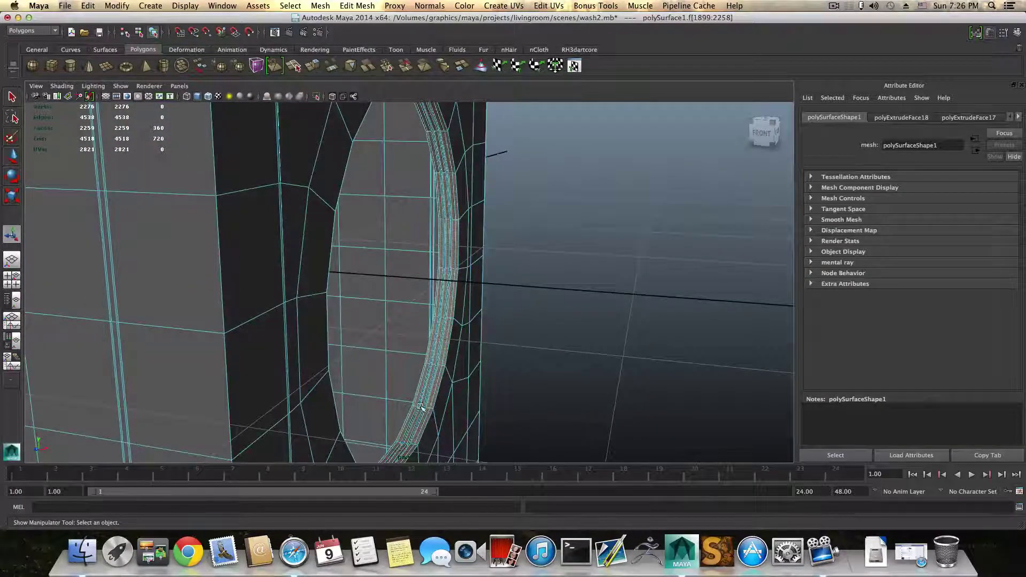
# Extract the selected rim faces from the washing machine body as a separate ring and return to object selection.
pyautogui.click(316, 5)
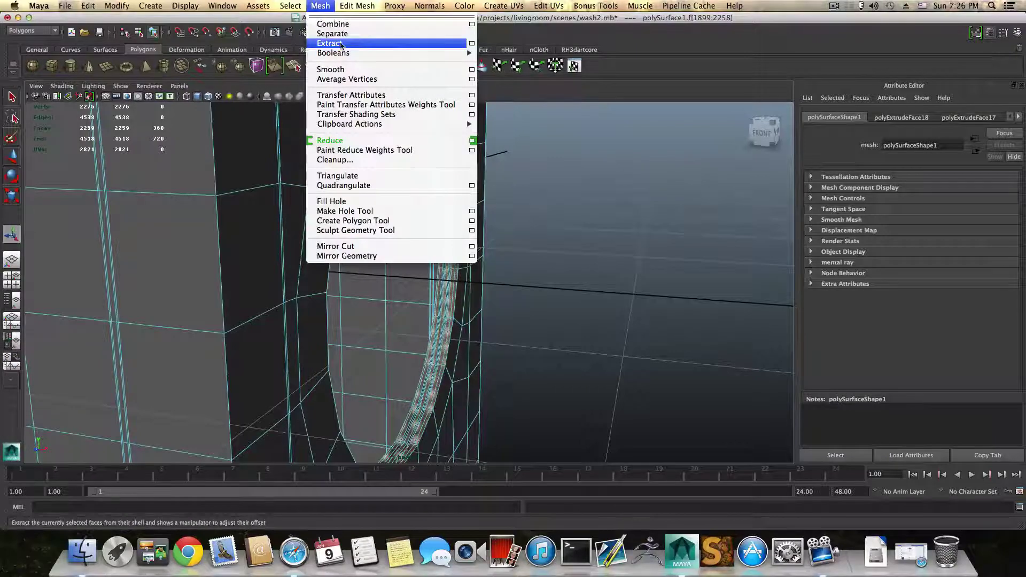
pyautogui.click(331, 34)
pyautogui.scroll(-5, 549, 263)
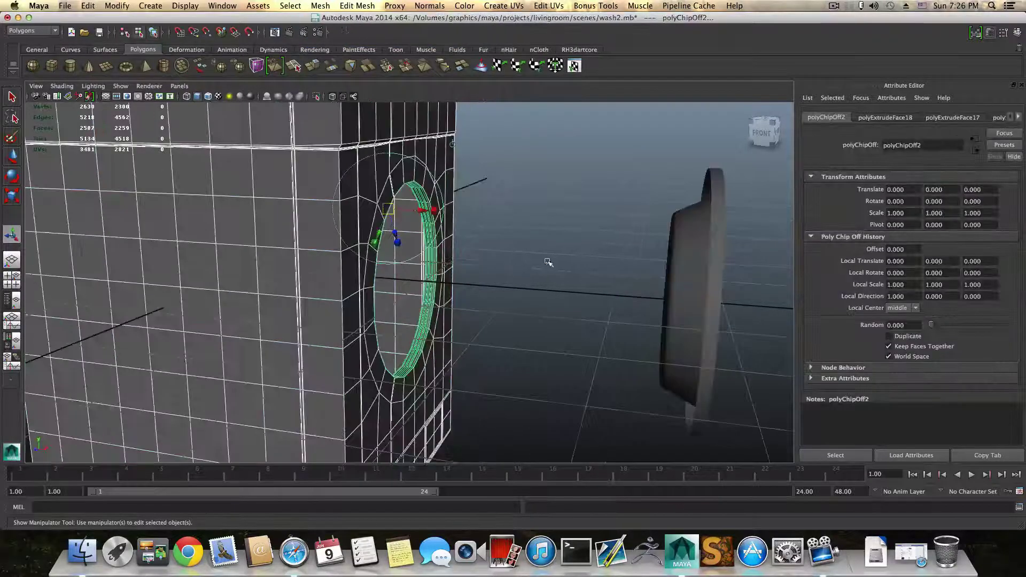
pyautogui.press('F8')
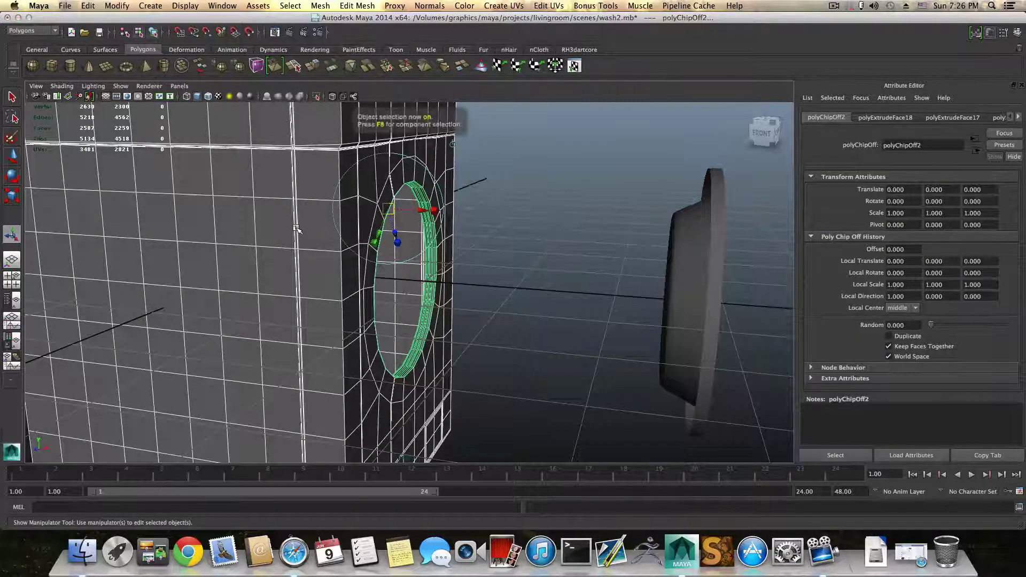
# Move the extracted ring out of the opening along the X axis to a spot between the body and the door.
pyautogui.click(406, 234)
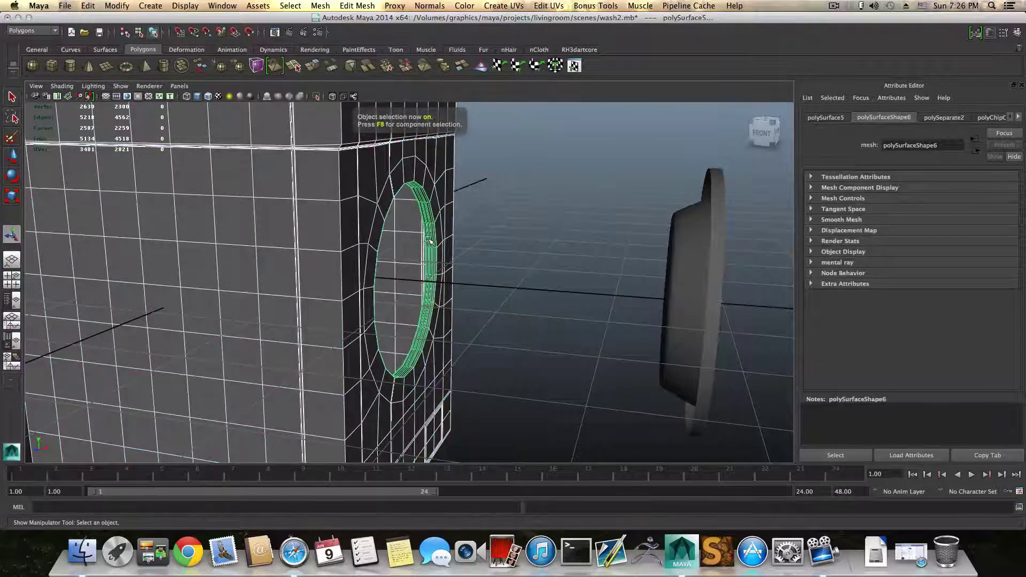
pyautogui.click(429, 240)
pyautogui.press('w')
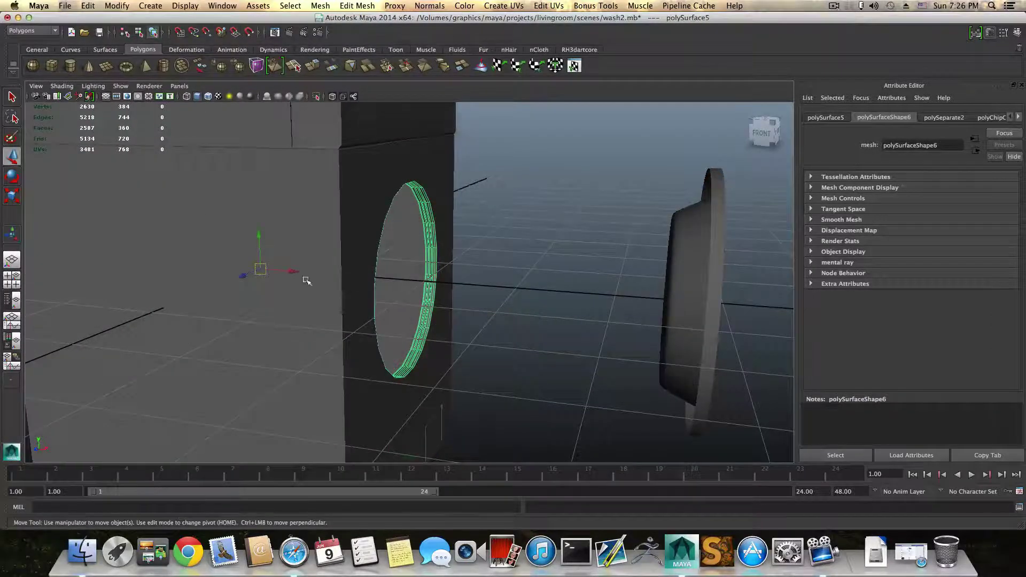
pyautogui.moveTo(295, 273); pyautogui.dragTo(463, 338)
# Extrude the border edge loop of the body's door opening and move it inward along X to about 1.705, forming a lip.
pyautogui.click(398, 181)
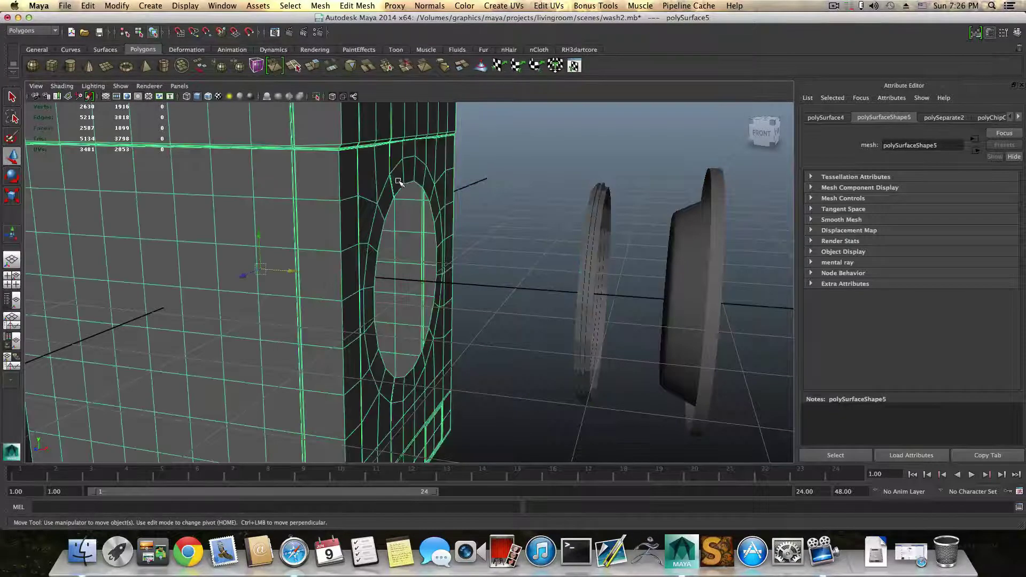
pyautogui.moveTo(429, 206); pyautogui.dragTo(429, 192, button='right')
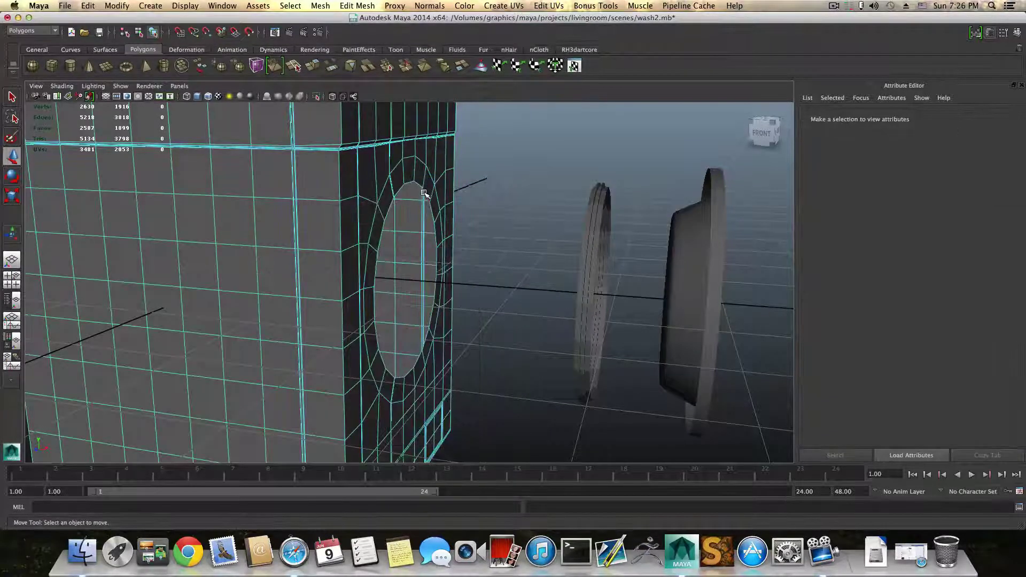
pyautogui.doubleClick(424, 193)
pyautogui.keyDown('alt'); pyautogui.moveTo(416, 229); pyautogui.dragTo(247, 225); pyautogui.keyUp('alt')
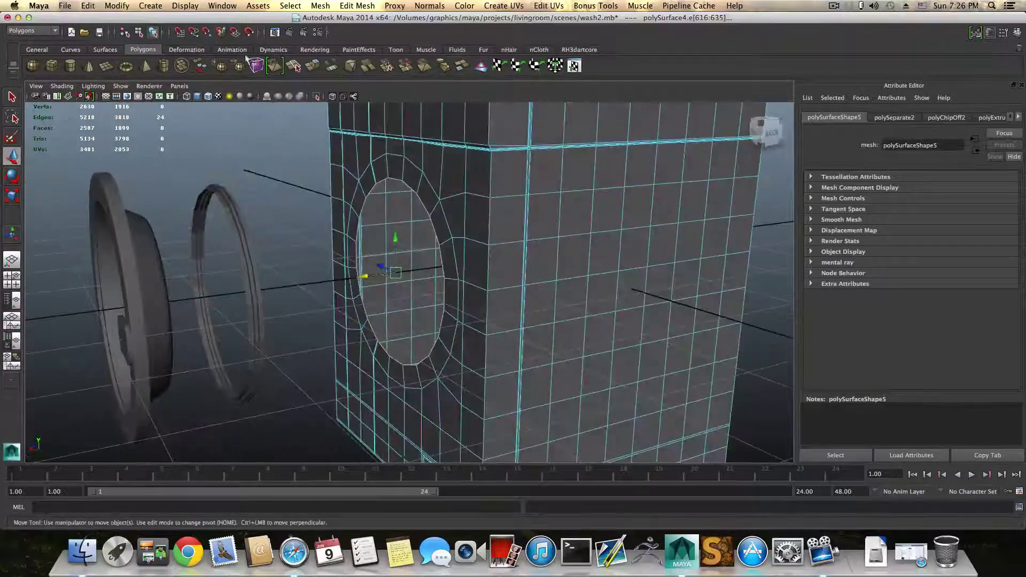
pyautogui.keyDown('alt'); pyautogui.moveTo(319, 132); pyautogui.dragTo(334, 165); pyautogui.keyUp('alt')
pyautogui.click(313, 66)
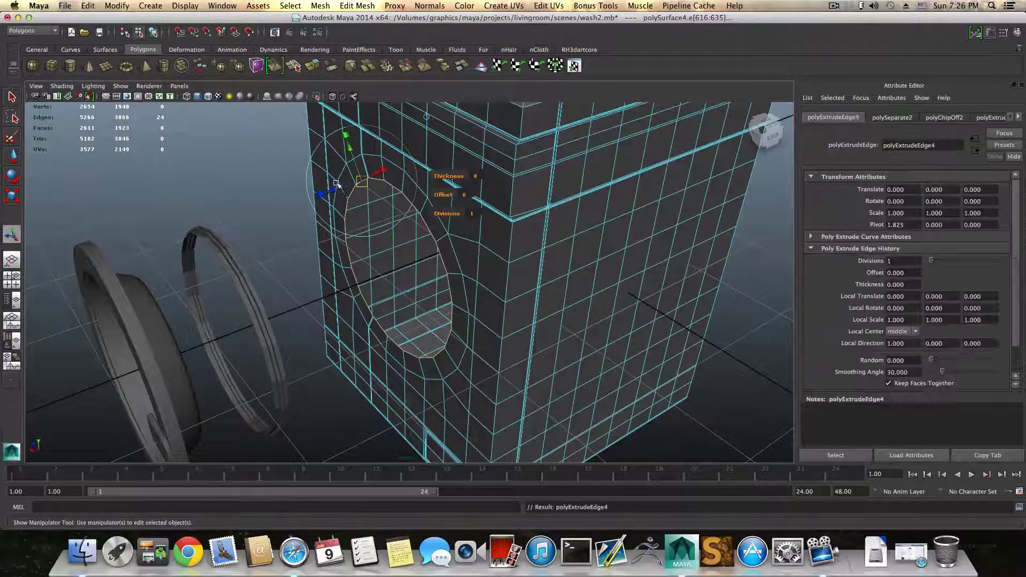
pyautogui.press('w')
pyautogui.moveTo(368, 283); pyautogui.dragTo(372, 281)
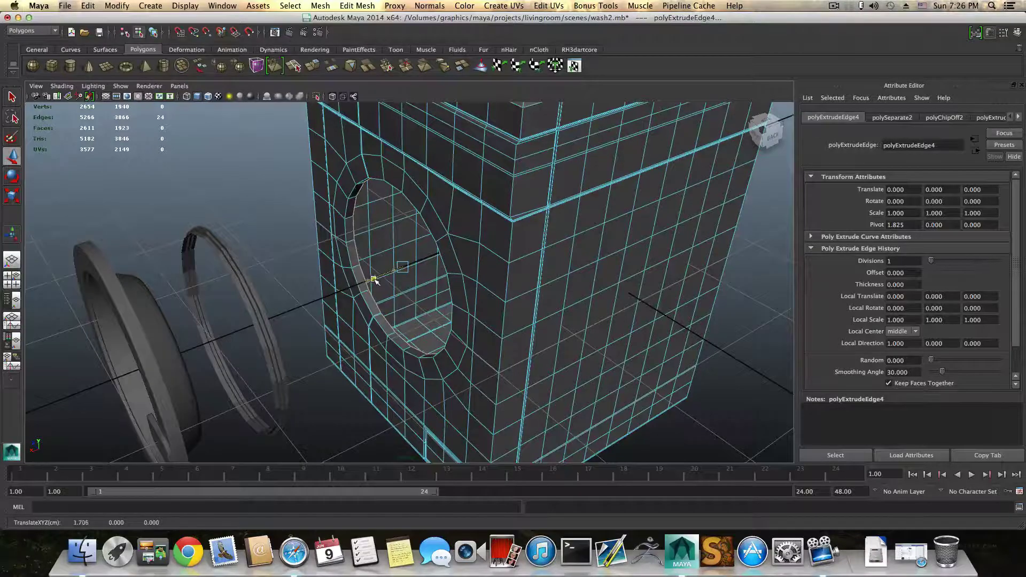
pyautogui.press('F8')
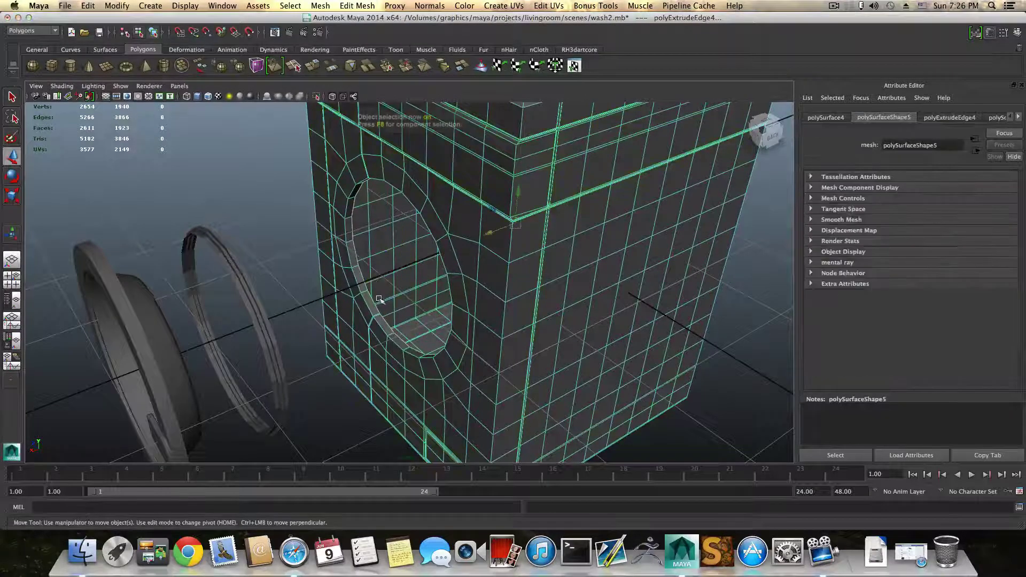
# Insert two edge loops around the new lip of the body's door opening.
pyautogui.scroll(5, 374, 283)
pyautogui.rightClick(351, 291)
pyautogui.moveTo(351, 289); pyautogui.dragTo(354, 268, button='right')
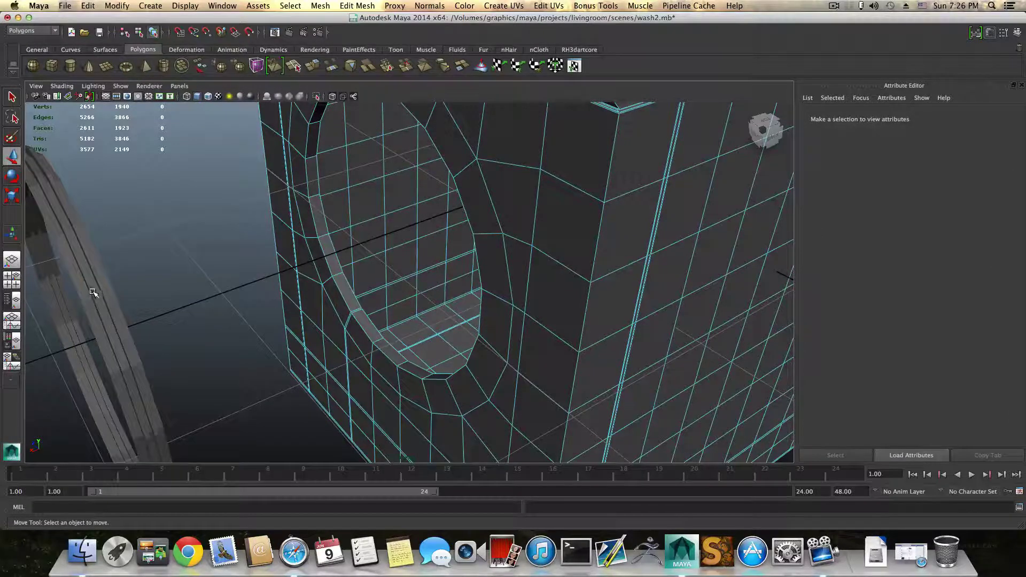
pyautogui.rightClick(376, 326)
pyautogui.click(378, 302)
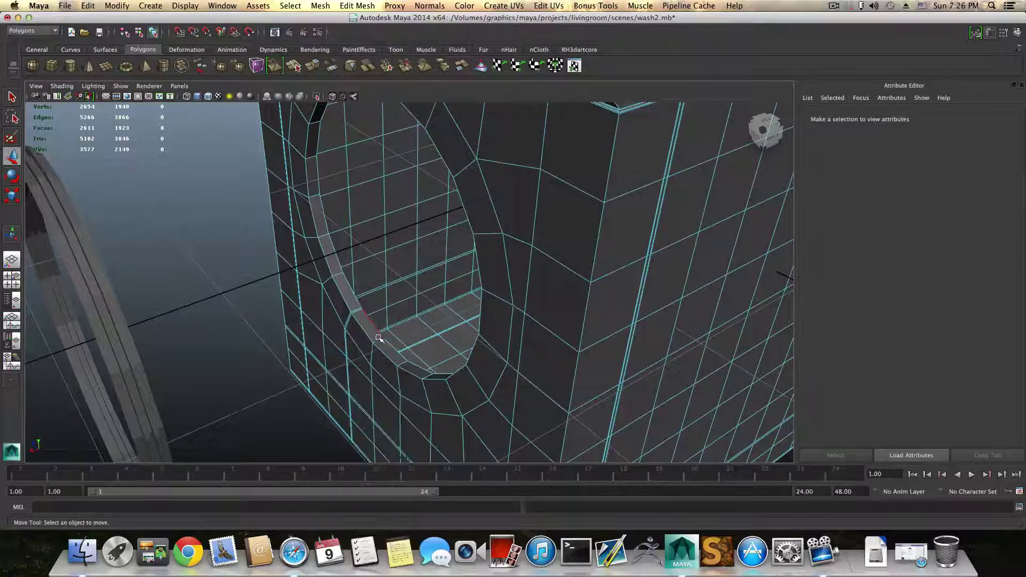
pyautogui.press('F8')
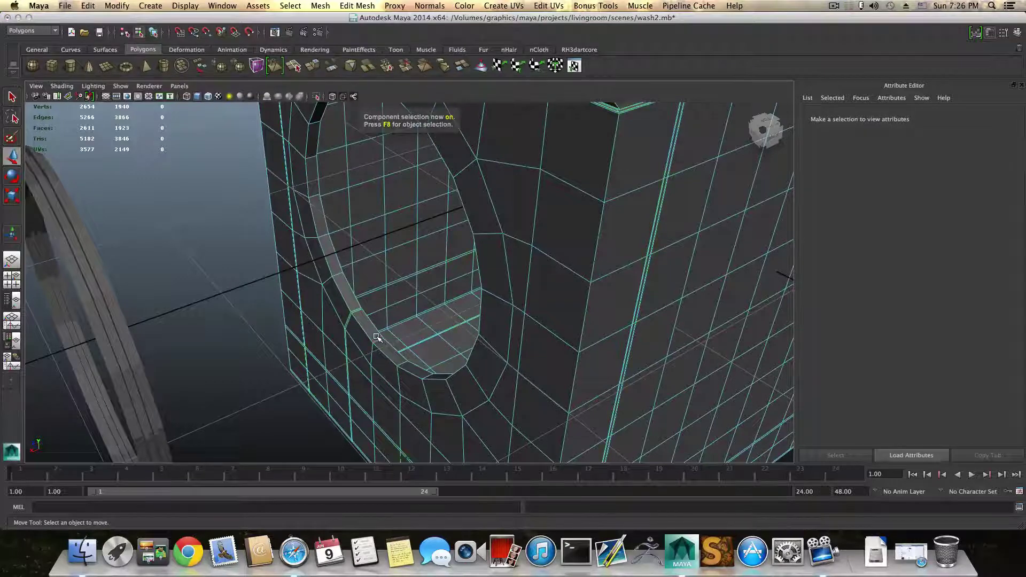
pyautogui.press('F8')
pyautogui.keyDown('shift'); pyautogui.moveTo(378, 338); pyautogui.dragTo(340, 351, button='right'); pyautogui.keyUp('shift')
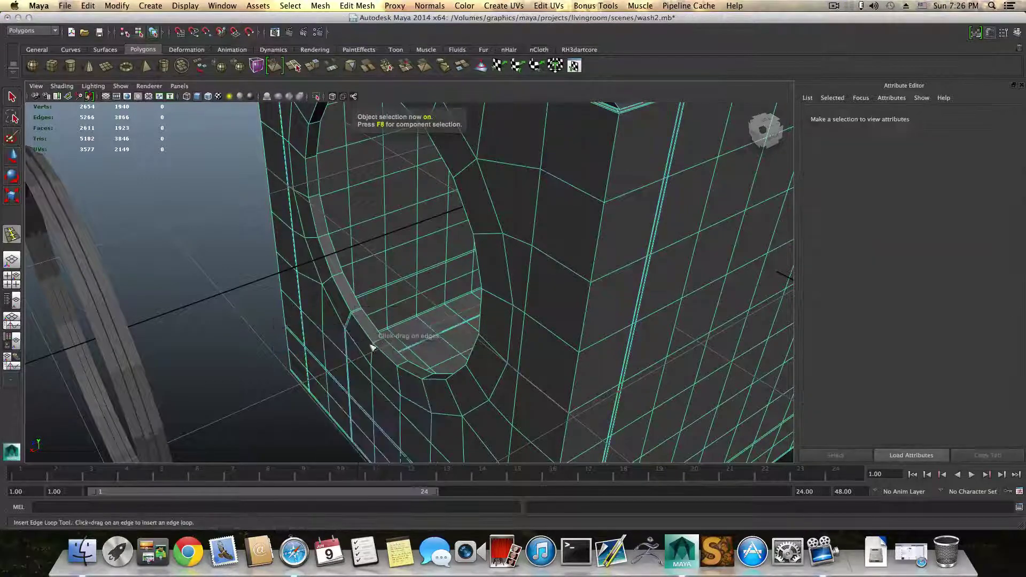
pyautogui.moveTo(385, 342); pyautogui.dragTo(380, 344)
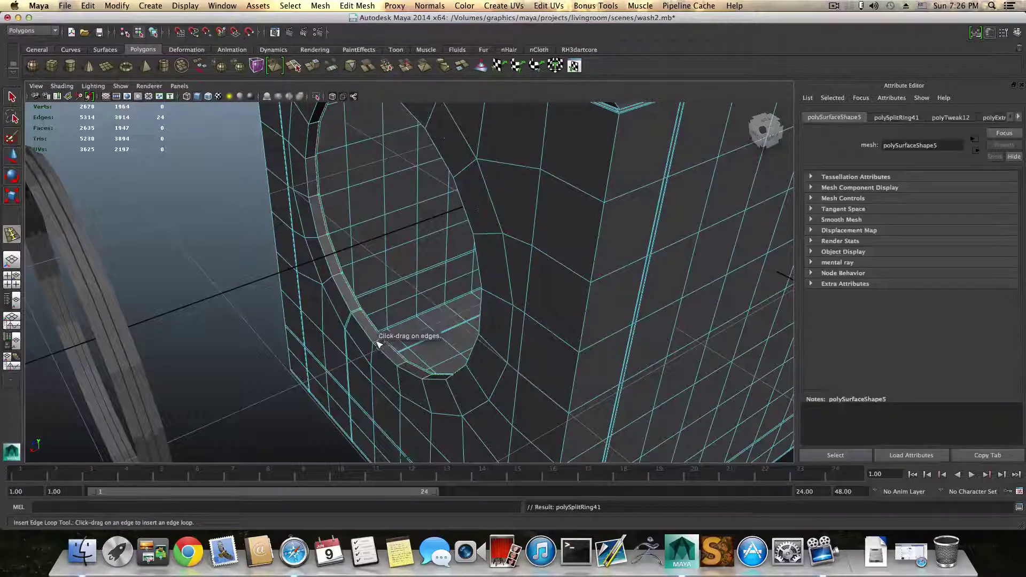
pyautogui.click(376, 344)
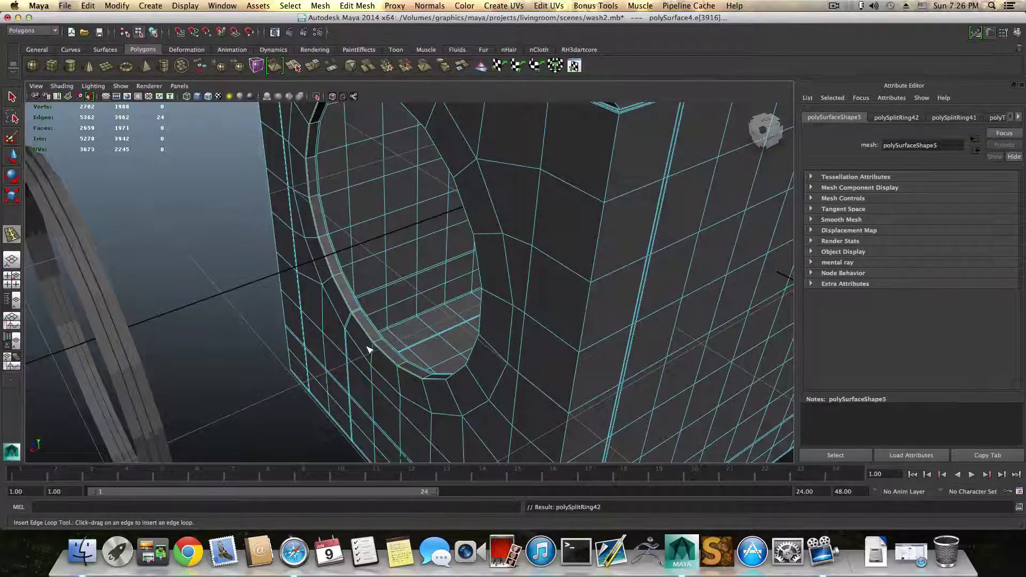
pyautogui.scroll(-4, 368, 350)
pyautogui.press('F8')
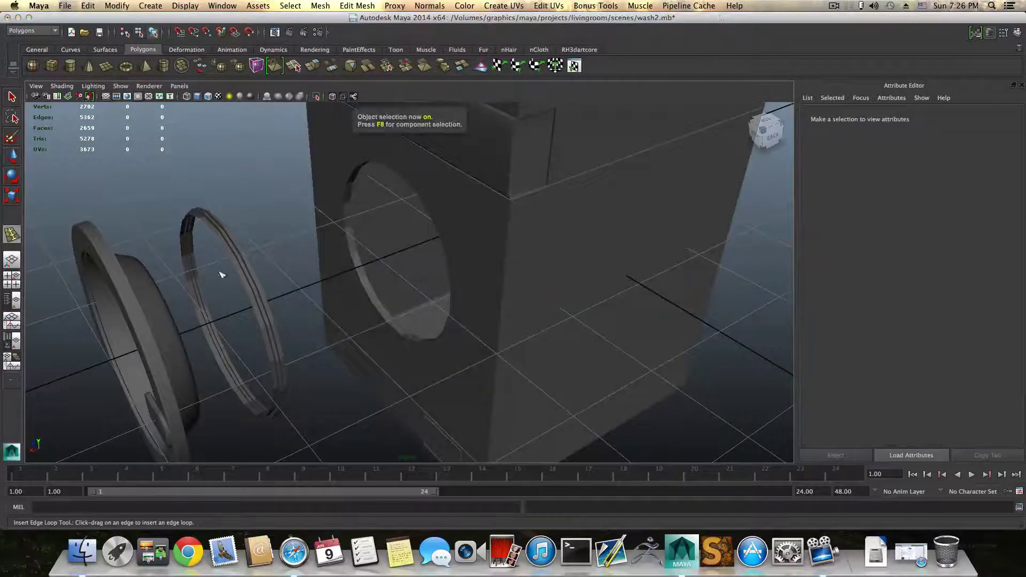
# Delete the surplus edges running across the extracted ring at its top.
pyautogui.press('q')
pyautogui.click(245, 264)
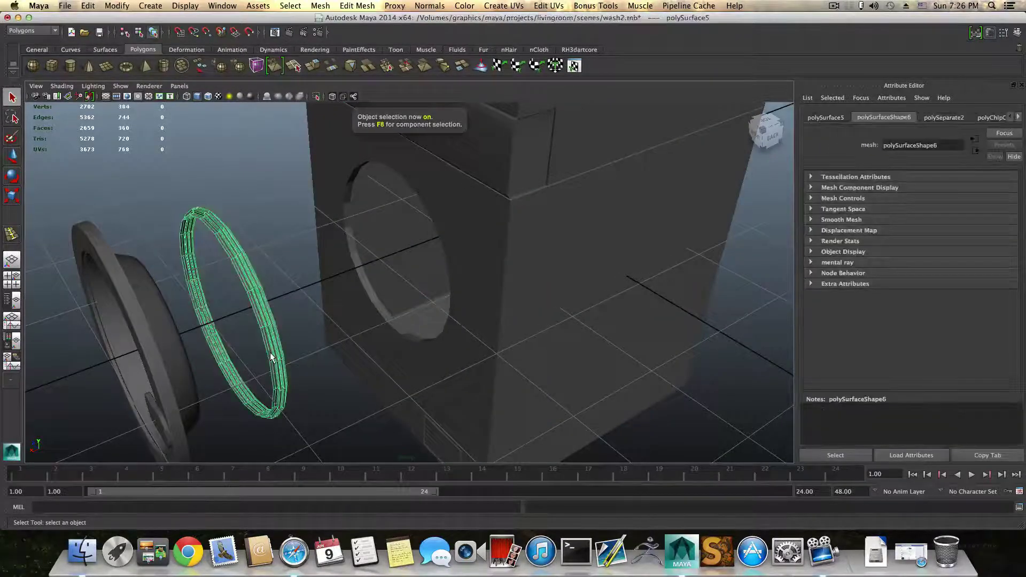
pyautogui.keyDown('alt'); pyautogui.moveTo(246, 265); pyautogui.dragTo(459, 360); pyautogui.keyUp('alt')
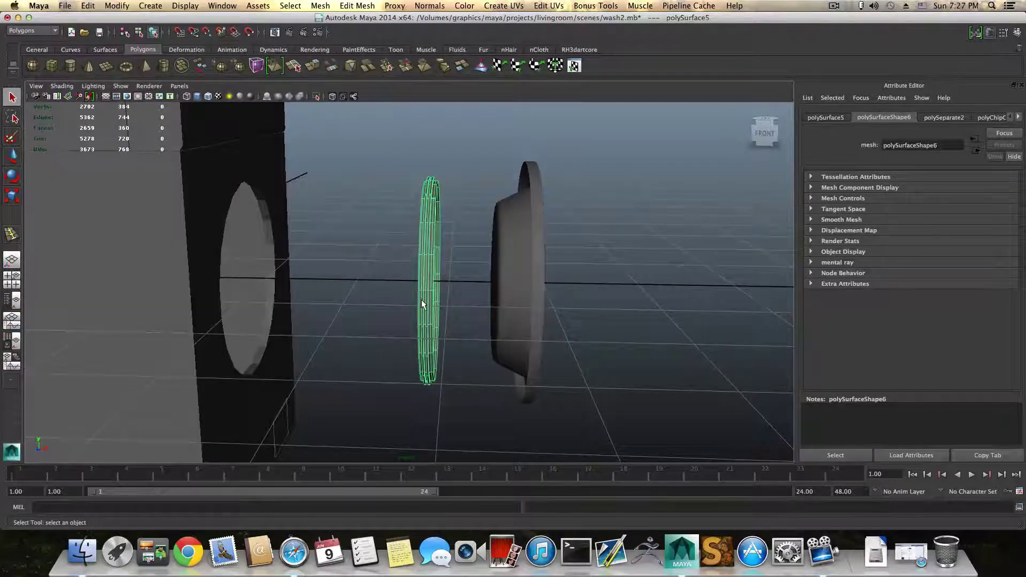
pyautogui.keyDown('alt'); pyautogui.moveTo(422, 301); pyautogui.dragTo(371, 353); pyautogui.keyUp('alt')
pyautogui.keyDown('alt'); pyautogui.moveTo(299, 336); pyautogui.dragTo(460, 344, button='right'); pyautogui.keyUp('alt')
pyautogui.keyDown('alt'); pyautogui.moveTo(326, 323); pyautogui.dragTo(349, 327, button='right'); pyautogui.keyUp('alt')
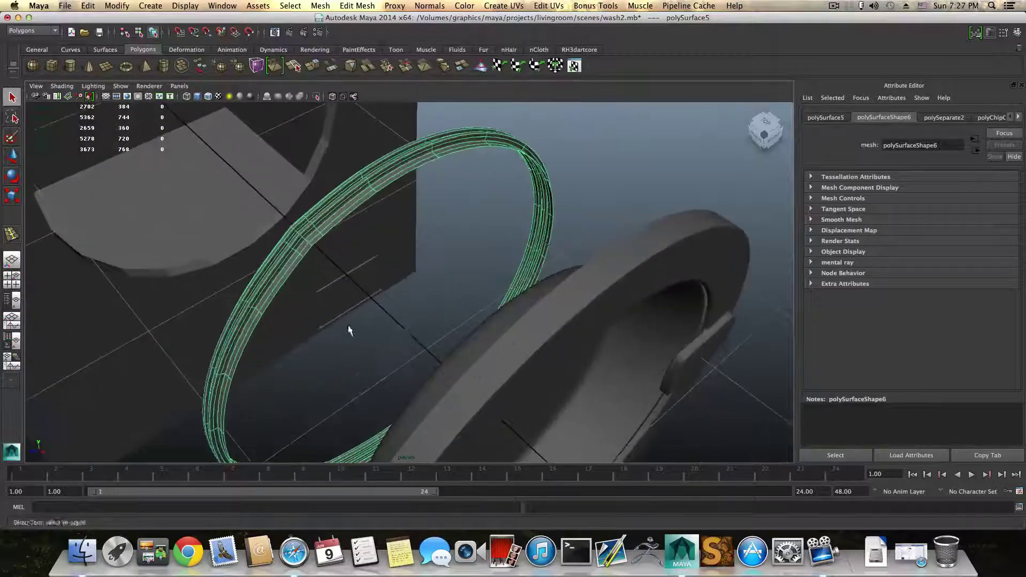
pyautogui.keyDown('alt'); pyautogui.moveTo(348, 330); pyautogui.dragTo(465, 244); pyautogui.keyUp('alt')
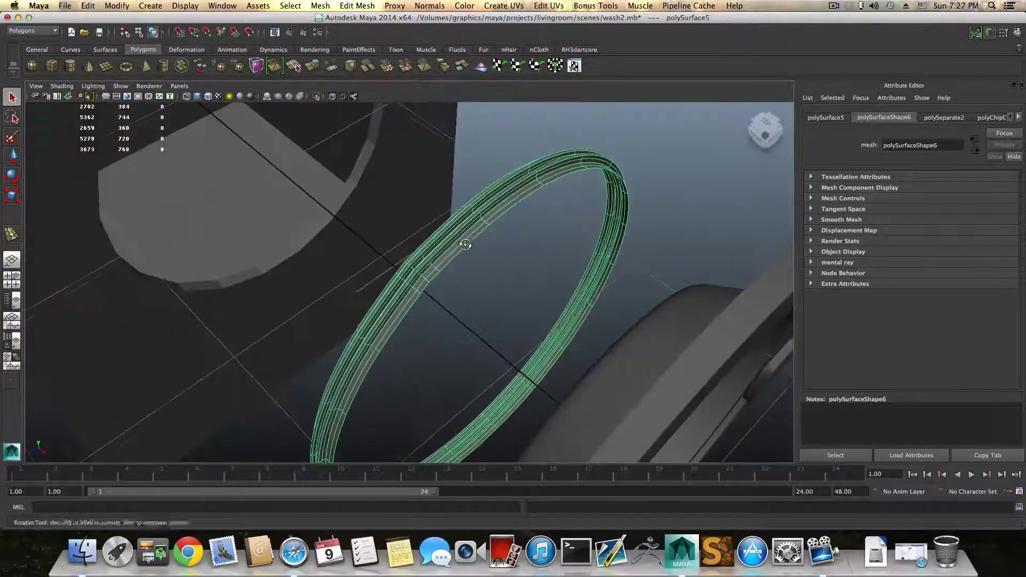
pyautogui.rightClick(428, 262)
pyautogui.click(429, 237)
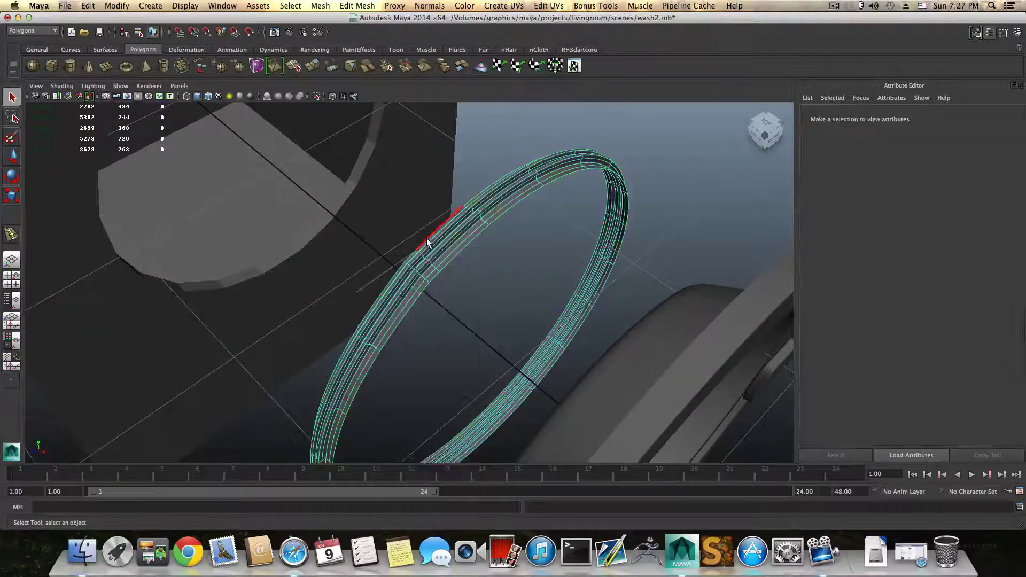
pyautogui.click(426, 281)
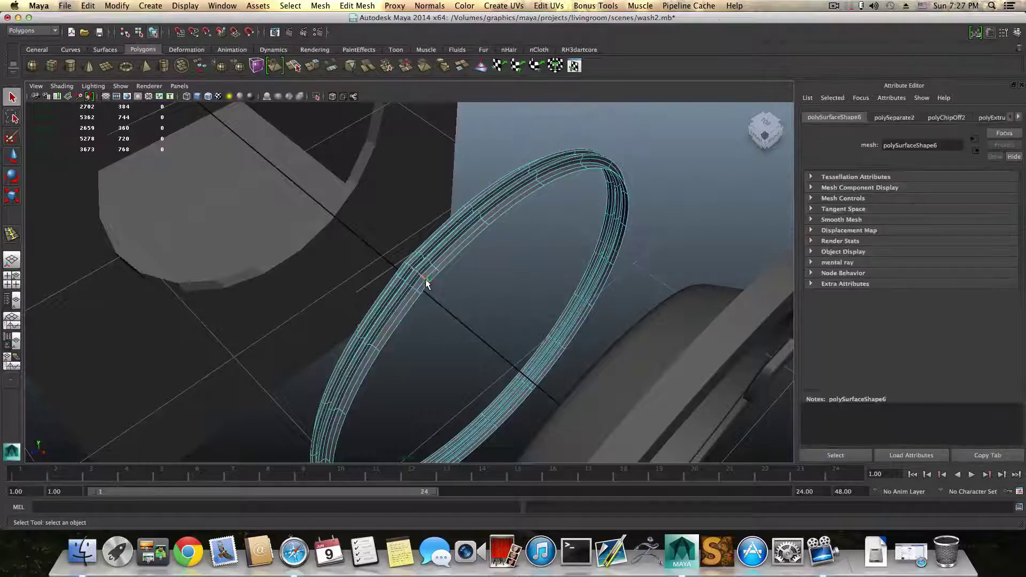
pyautogui.keyDown('alt'); pyautogui.moveTo(426, 278); pyautogui.dragTo(416, 281); pyautogui.keyUp('alt')
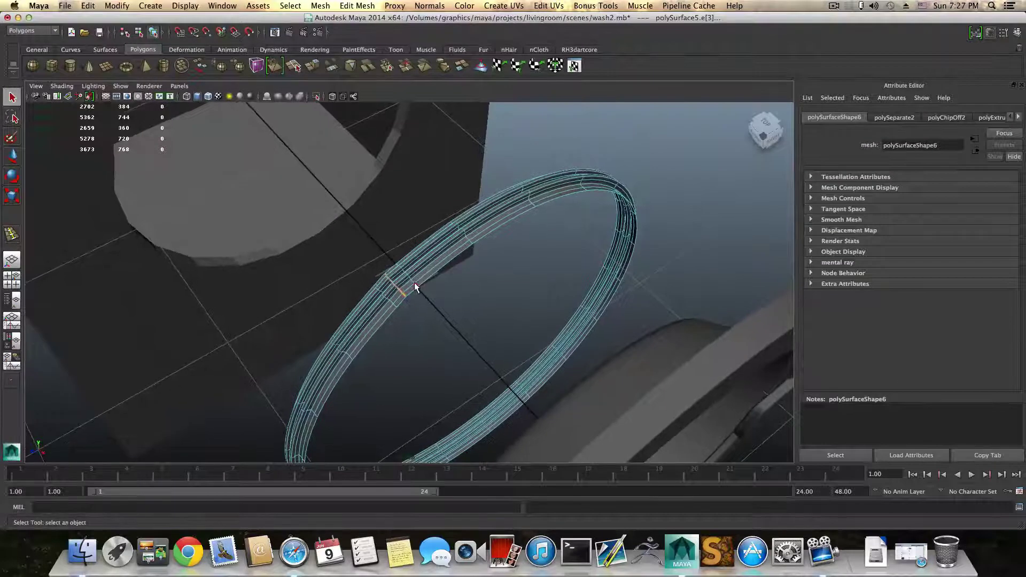
pyautogui.keyDown('shift'); pyautogui.click(414, 282); pyautogui.keyUp('shift')
pyautogui.keyDown('shift'); pyautogui.moveTo(415, 282); pyautogui.dragTo(375, 298, button='right'); pyautogui.keyUp('shift')
# Delete the matching surplus edges running across the ring at its underside and return to object selection.
pyautogui.keyDown('alt'); pyautogui.moveTo(385, 294); pyautogui.dragTo(432, 265); pyautogui.keyUp('alt')
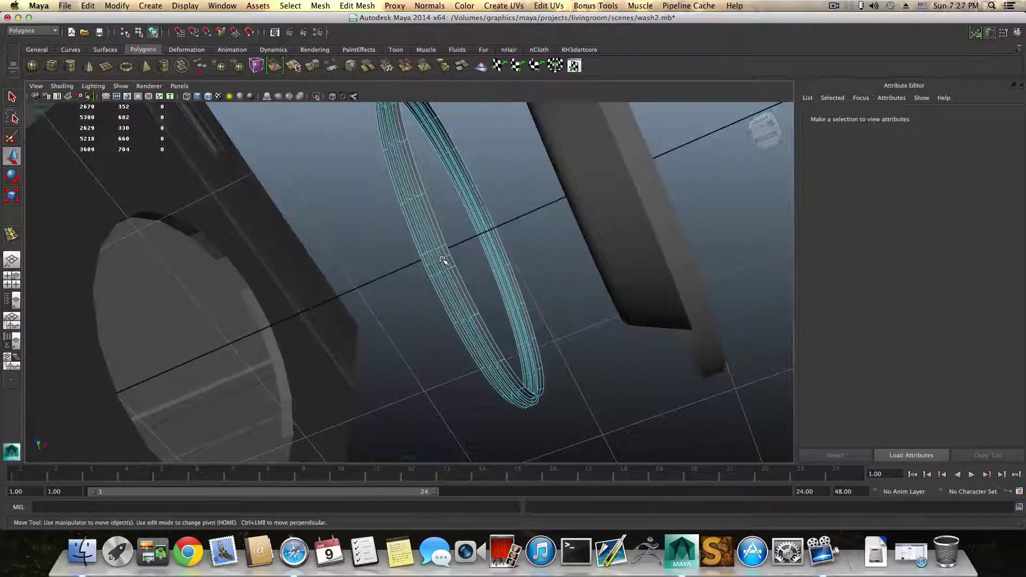
pyautogui.click(441, 247)
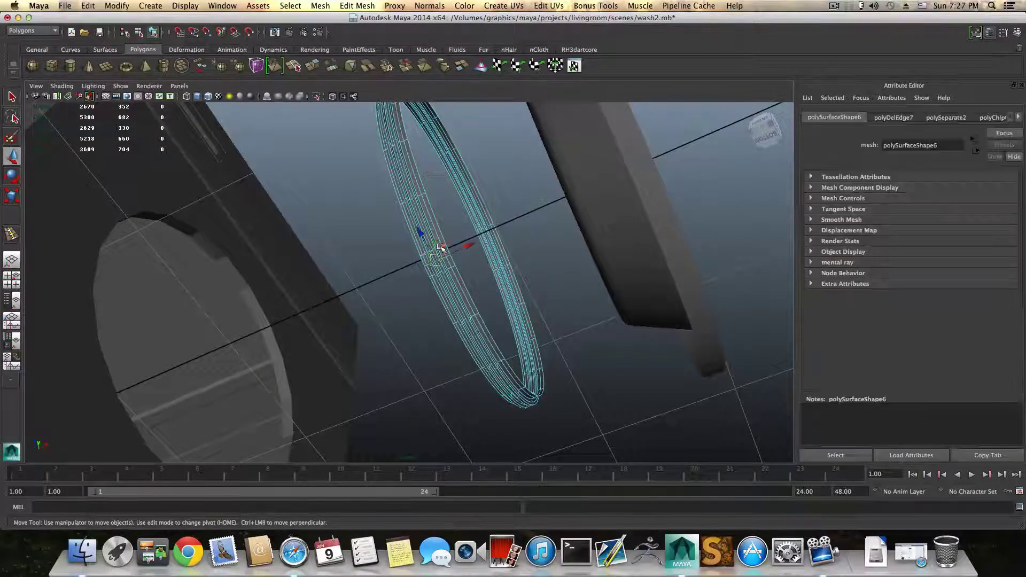
pyautogui.scroll(4, 454, 265)
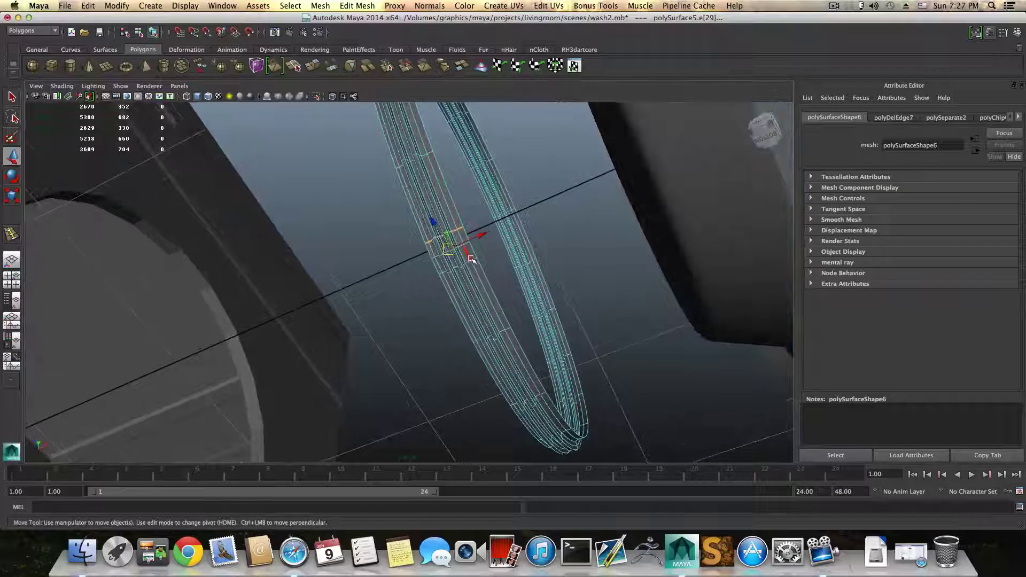
pyautogui.keyDown('shift'); pyautogui.moveTo(472, 259); pyautogui.dragTo(440, 269, button='right'); pyautogui.keyUp('shift')
pyautogui.keyDown('alt'); pyautogui.moveTo(439, 266); pyautogui.dragTo(398, 303, button='middle'); pyautogui.keyUp('alt')
pyautogui.moveTo(398, 304)
pyautogui.keyDown('alt'); pyautogui.mouseDown()
pyautogui.moveTo(366, 323)
pyautogui.moveTo(320, 289)
pyautogui.moveTo(254, 300)
pyautogui.moveTo(249, 373)
pyautogui.moveTo(389, 319)
pyautogui.mouseUp(); pyautogui.keyUp('alt')
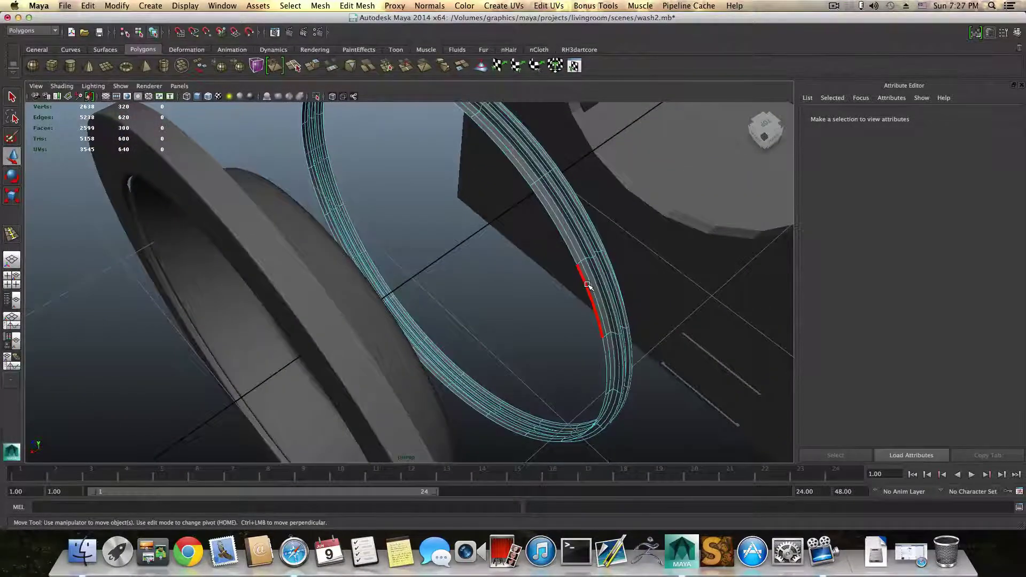
pyautogui.press('F8')
pyautogui.moveTo(626, 171); pyautogui.dragTo(536, 273, button='middle')
pyautogui.press('z')
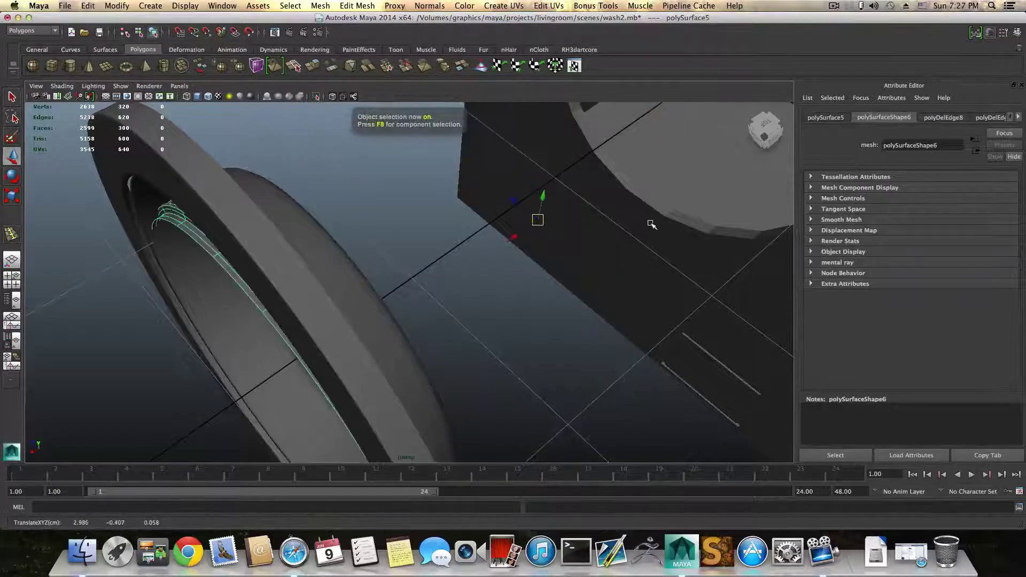
pyautogui.keyDown('alt'); pyautogui.moveTo(650, 224); pyautogui.dragTo(589, 278, button='right'); pyautogui.keyUp('alt')
pyautogui.moveTo(447, 270); pyautogui.dragTo(628, 146)
pyautogui.press('z')
pyautogui.press('z')
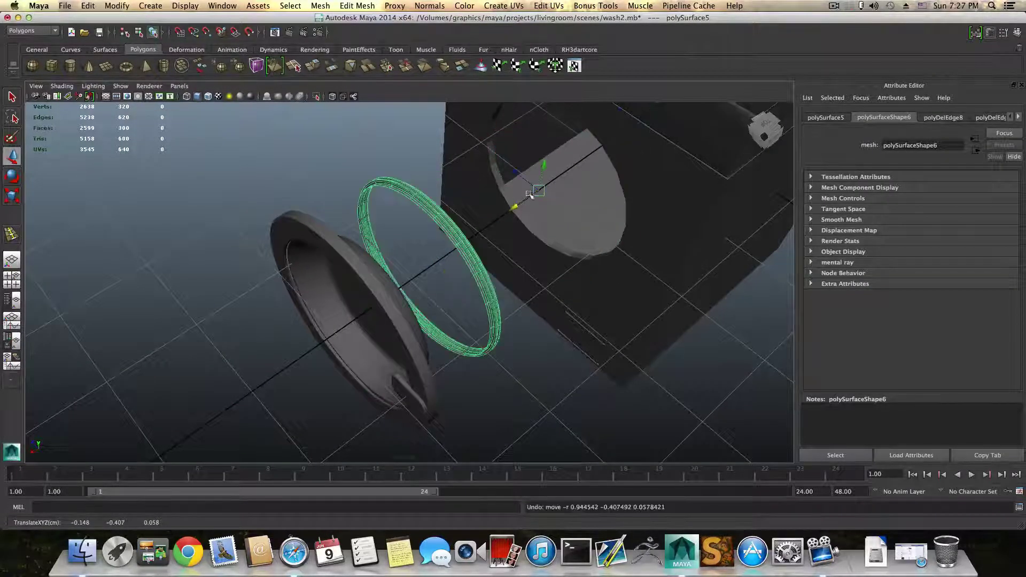
# Move the ring back along X into the body's door opening, seating it inside the lip at about X -0.098.
pyautogui.moveTo(515, 207); pyautogui.dragTo(648, 140, button='middle')
pyautogui.keyDown('alt'); pyautogui.moveTo(648, 140); pyautogui.dragTo(355, 209); pyautogui.keyUp('alt')
pyautogui.click(368, 210)
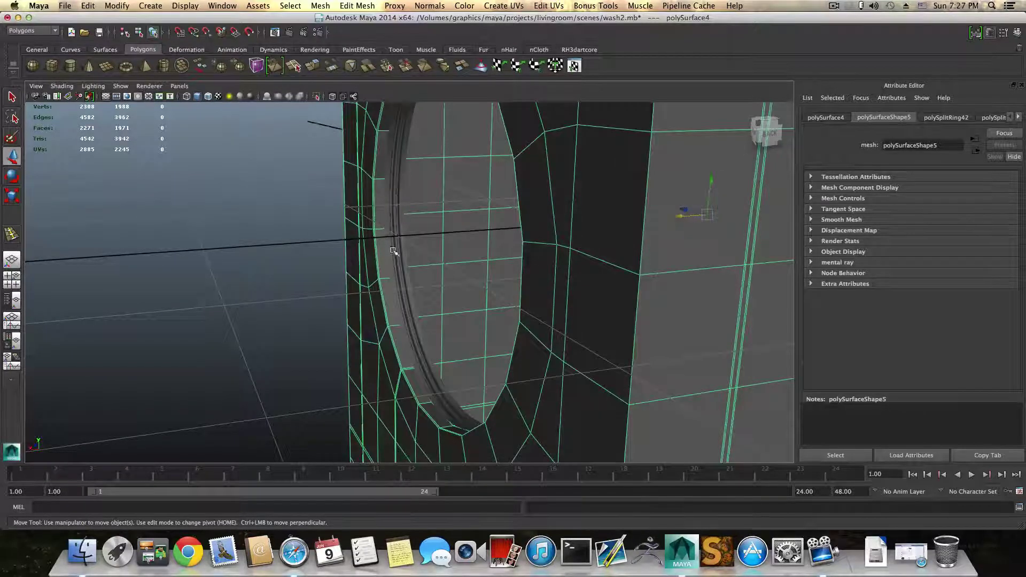
pyautogui.rightClick(398, 334)
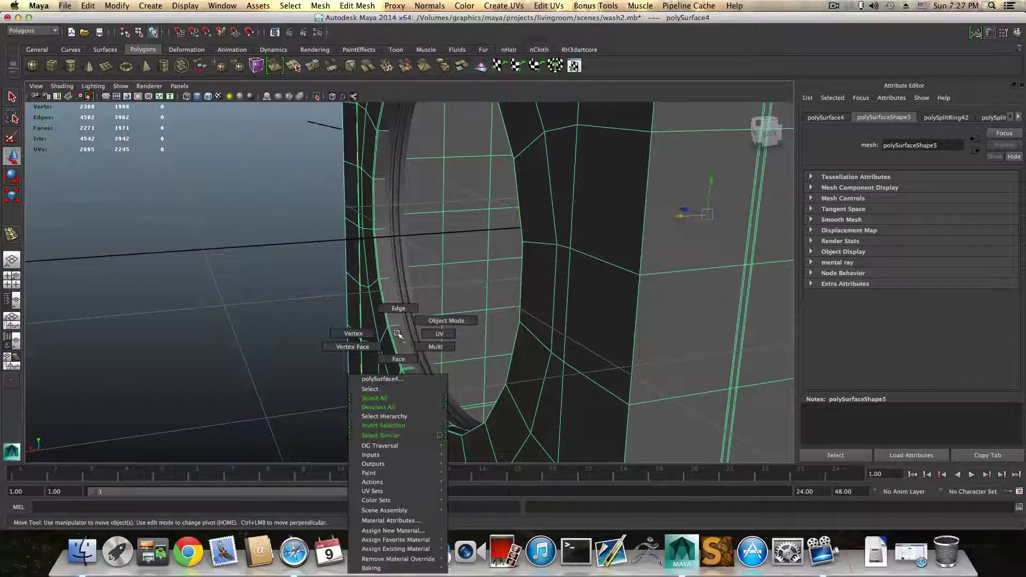
pyautogui.moveTo(398, 334); pyautogui.dragTo(404, 315, button='right')
pyautogui.click(409, 315)
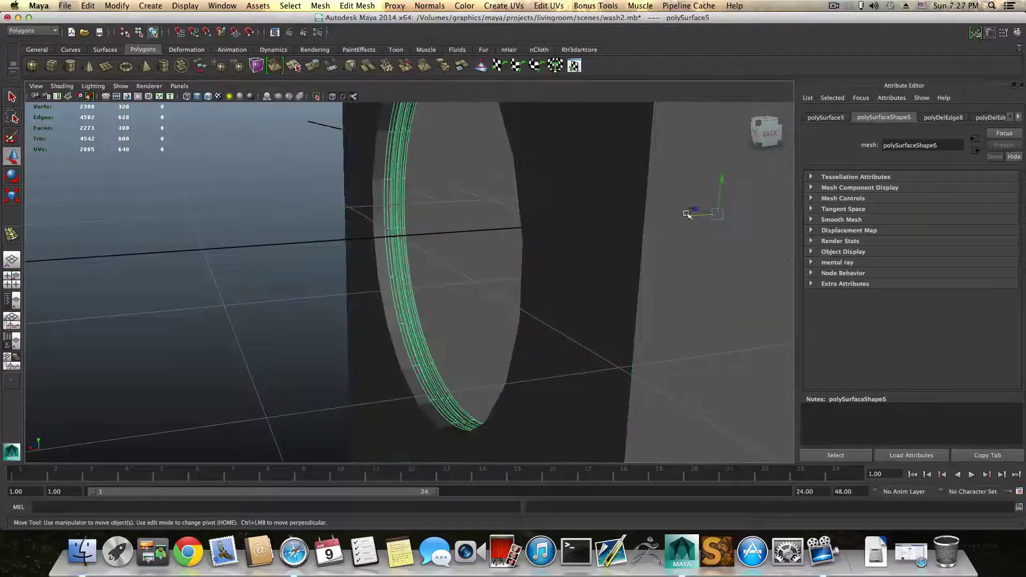
pyautogui.moveTo(686, 214); pyautogui.dragTo(699, 213)
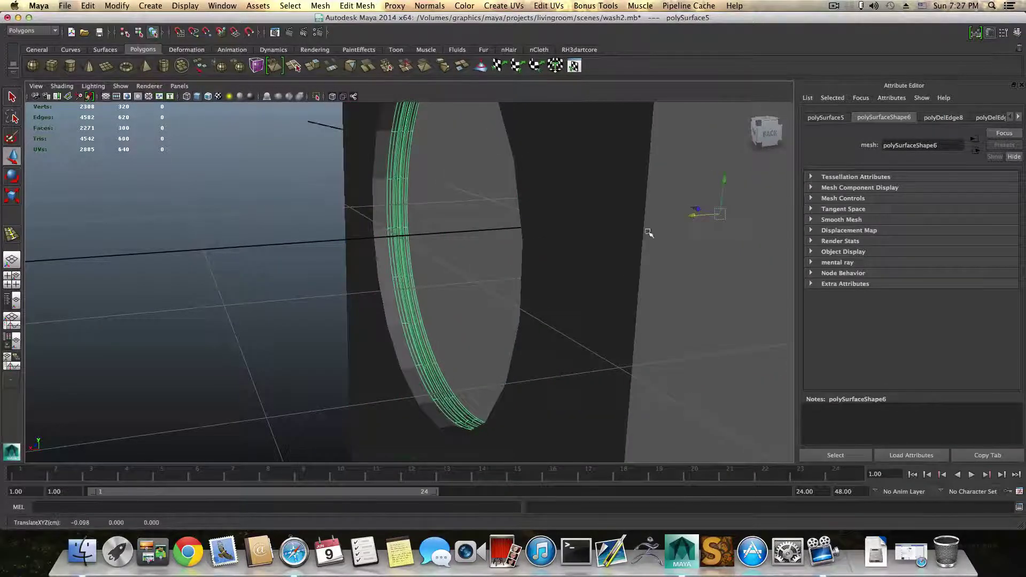
# Extrude one lip face of the body's door opening twice, insetting it to about 0.73 by 0.88 and again to 0.66 by 0.93.
pyautogui.keyDown('alt'); pyautogui.moveTo(454, 279); pyautogui.dragTo(389, 335); pyautogui.keyUp('alt')
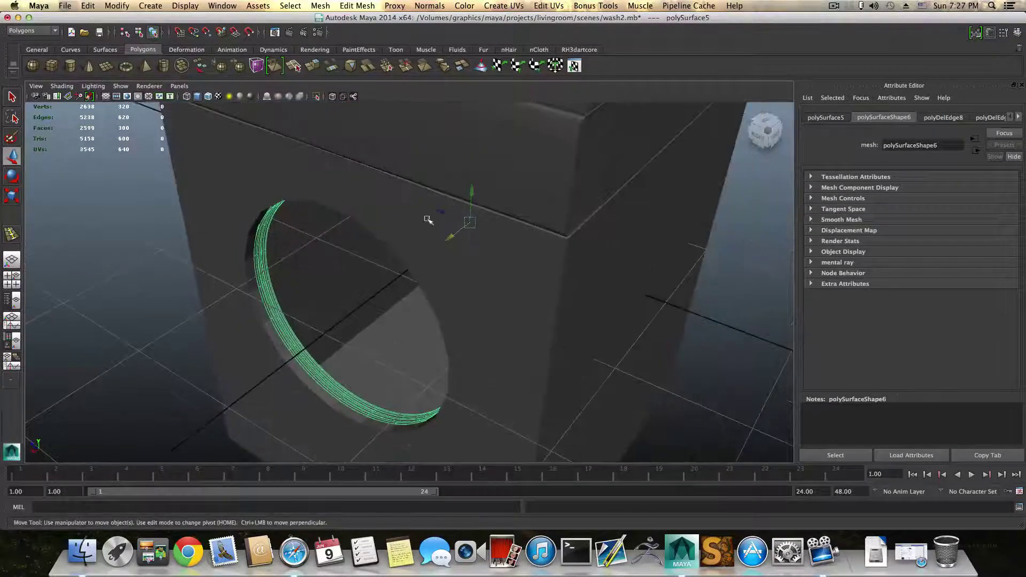
pyautogui.keyDown('alt'); pyautogui.moveTo(348, 300); pyautogui.dragTo(360, 353); pyautogui.keyUp('alt')
pyautogui.click(345, 346)
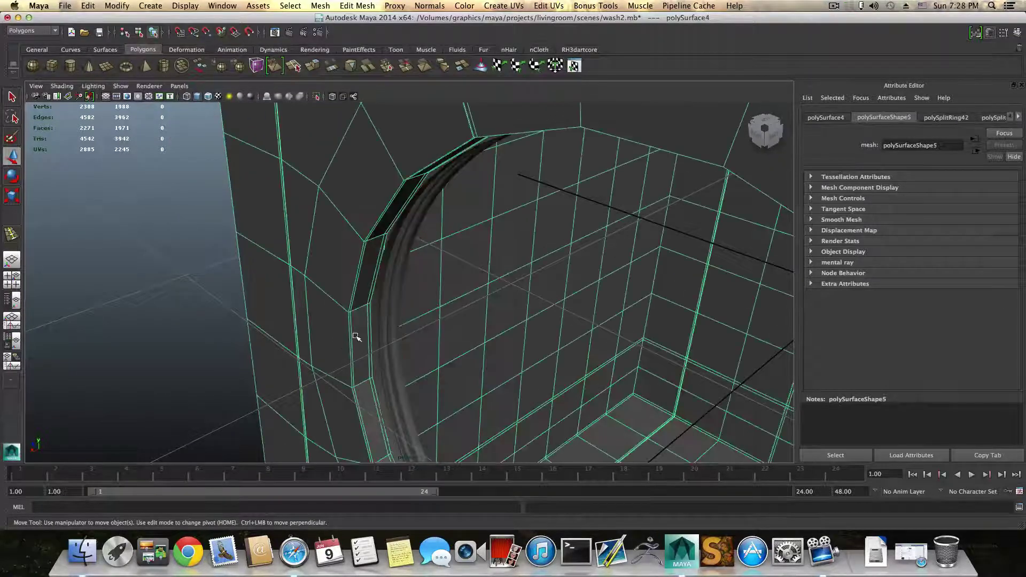
pyautogui.moveTo(356, 336); pyautogui.dragTo(355, 362, button='right')
pyautogui.click(357, 341)
pyautogui.keyDown('alt'); pyautogui.moveTo(341, 375); pyautogui.dragTo(376, 373); pyautogui.keyUp('alt')
pyautogui.click(312, 65)
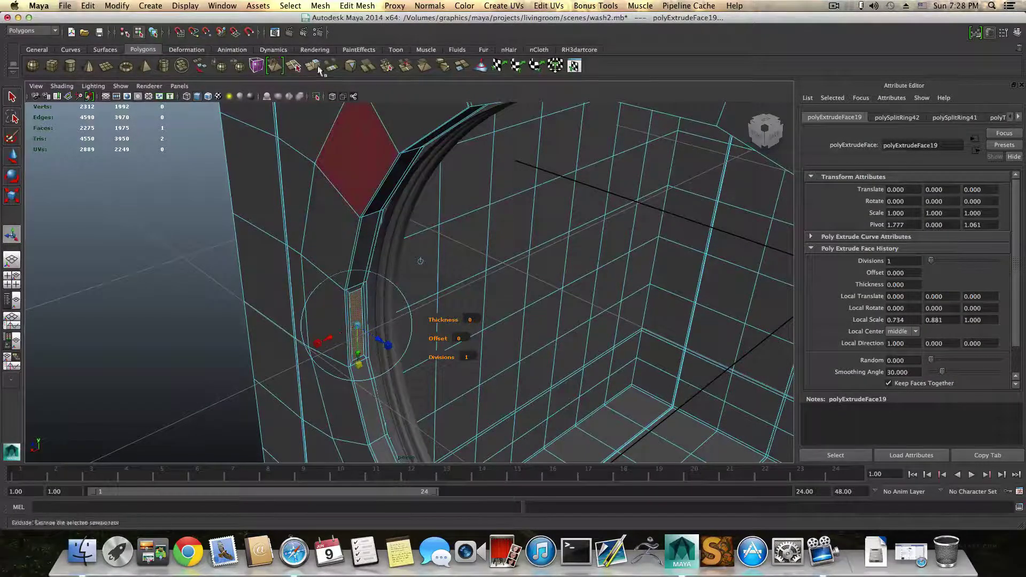
pyautogui.click(316, 64)
pyautogui.moveTo(320, 339); pyautogui.dragTo(360, 362)
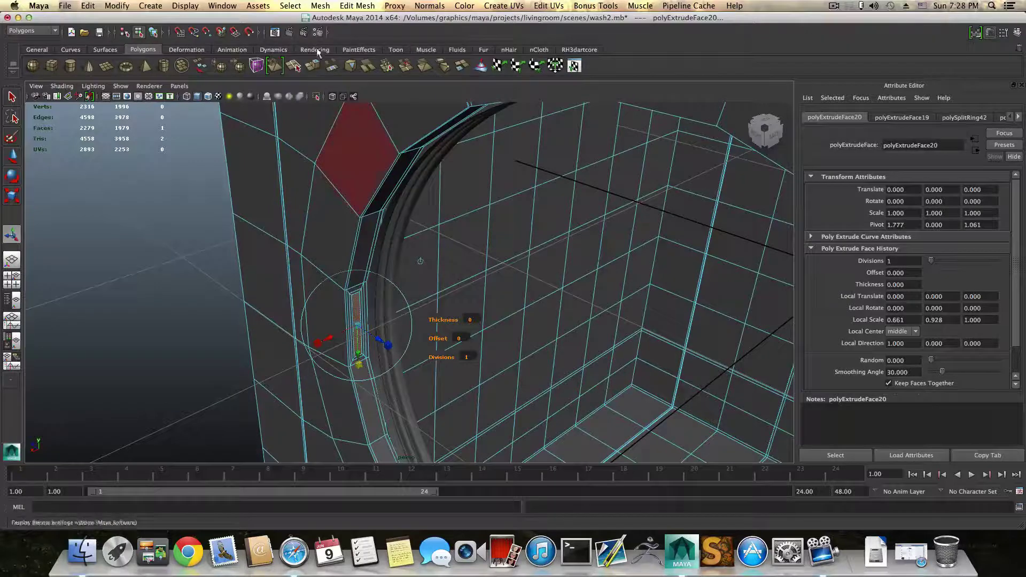
# Extrude the inset lip face once more to form a latch recess and return to object selection.
pyautogui.click(314, 65)
pyautogui.moveTo(377, 340); pyautogui.dragTo(286, 229)
pyautogui.press('F8')
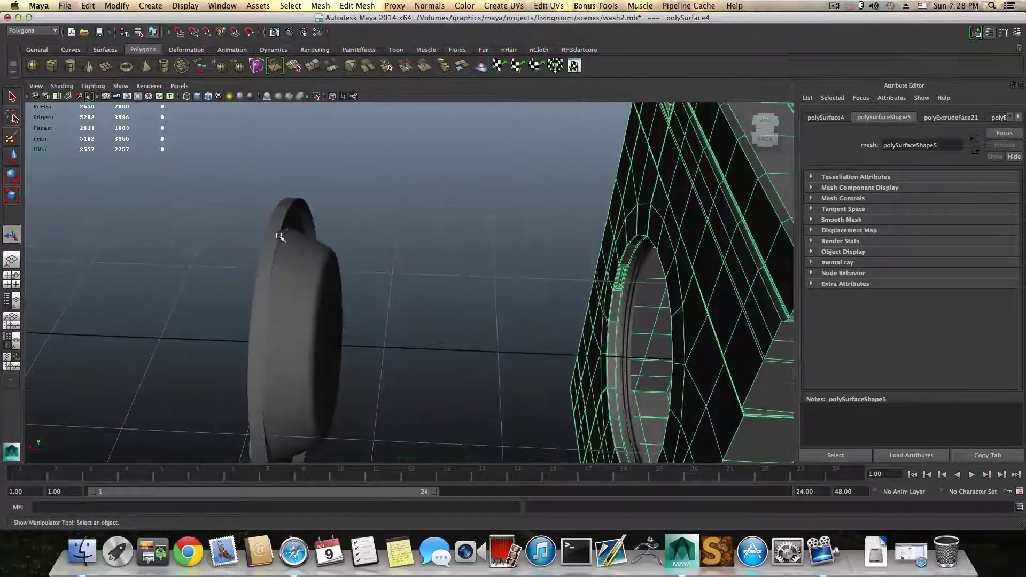
# Extrude the rear edge loop of the separate door rim inward by 0.160 toward the door's glass bowl.
pyautogui.click(289, 266)
pyautogui.rightClick(273, 254)
pyautogui.click(270, 226)
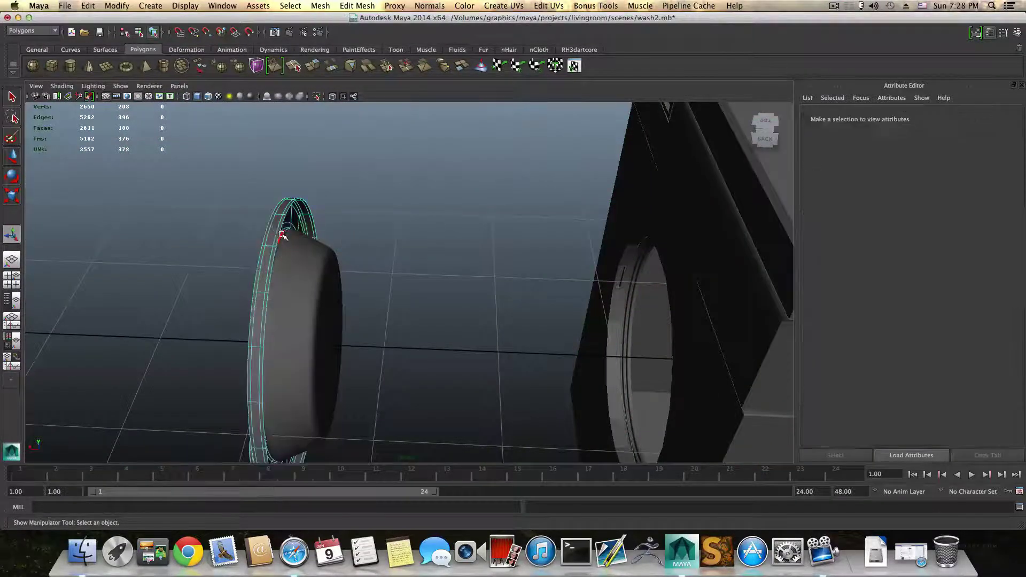
pyautogui.doubleClick(281, 233)
pyautogui.keyDown('alt'); pyautogui.moveTo(281, 233); pyautogui.dragTo(299, 257); pyautogui.keyUp('alt')
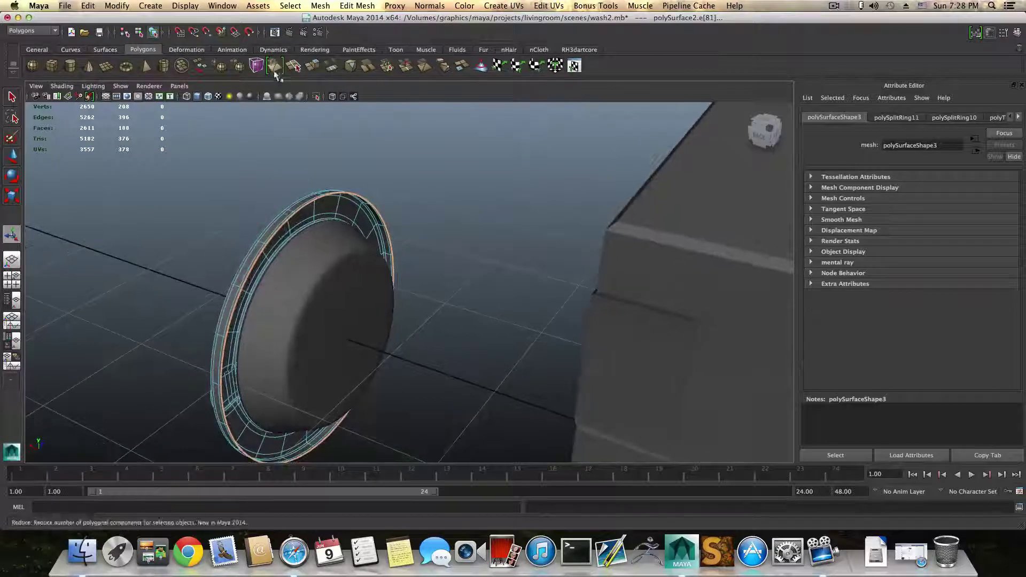
pyautogui.click(313, 66)
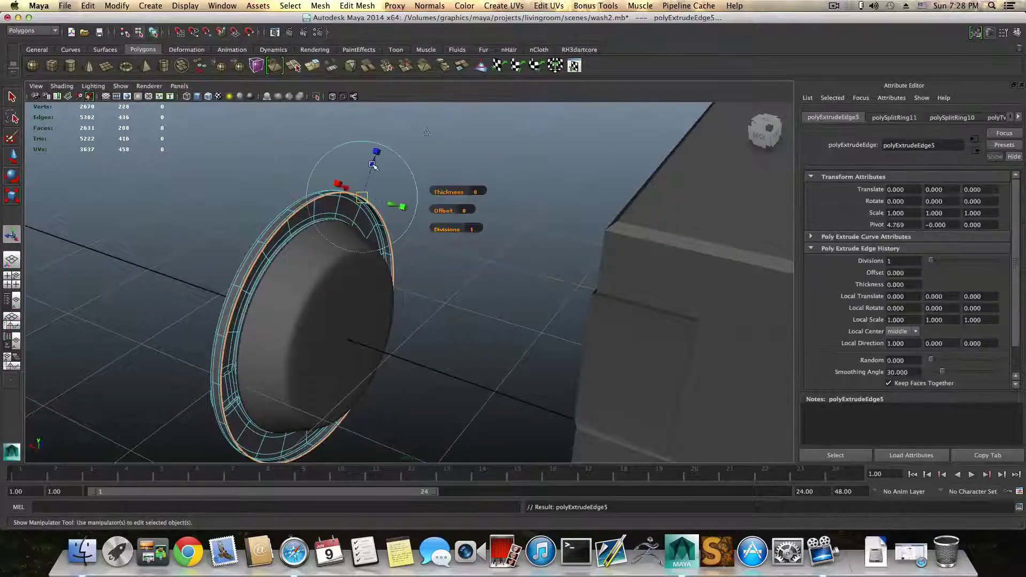
pyautogui.moveTo(373, 166); pyautogui.dragTo(368, 183)
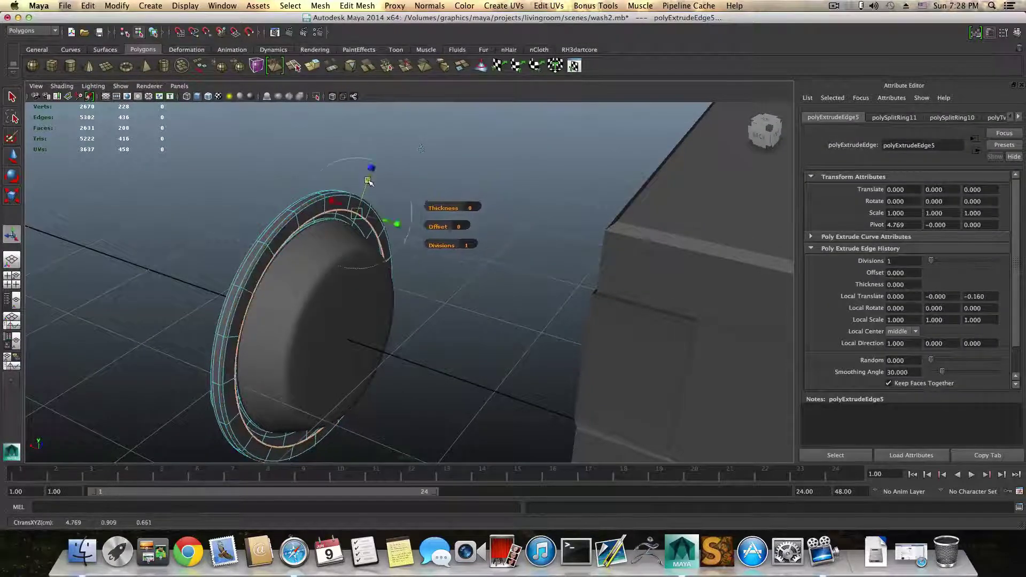
# Extrude the rim's new inner edge loop again, scale it about the door's centre, and return to object selection.
pyautogui.click(314, 67)
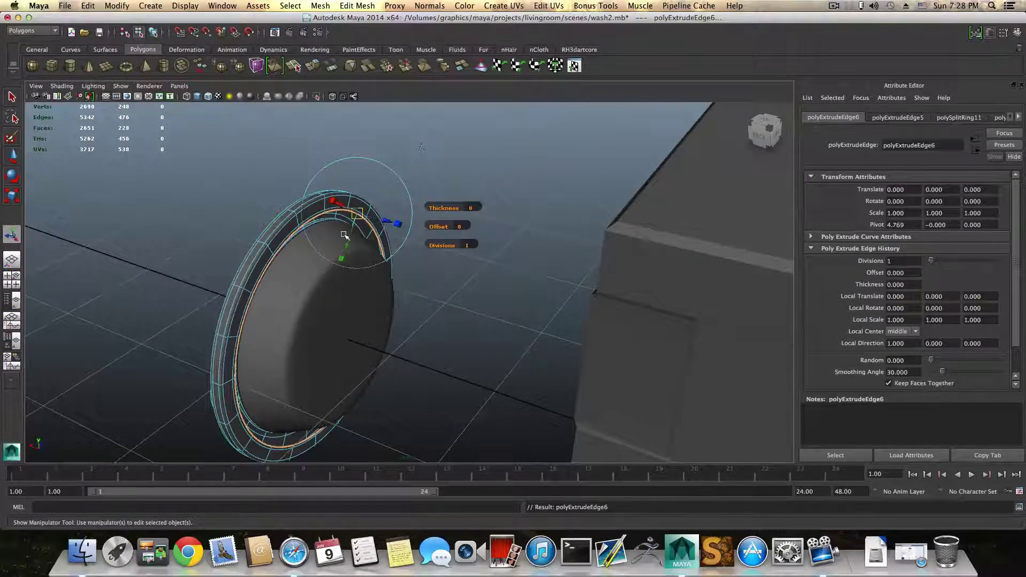
pyautogui.press('r')
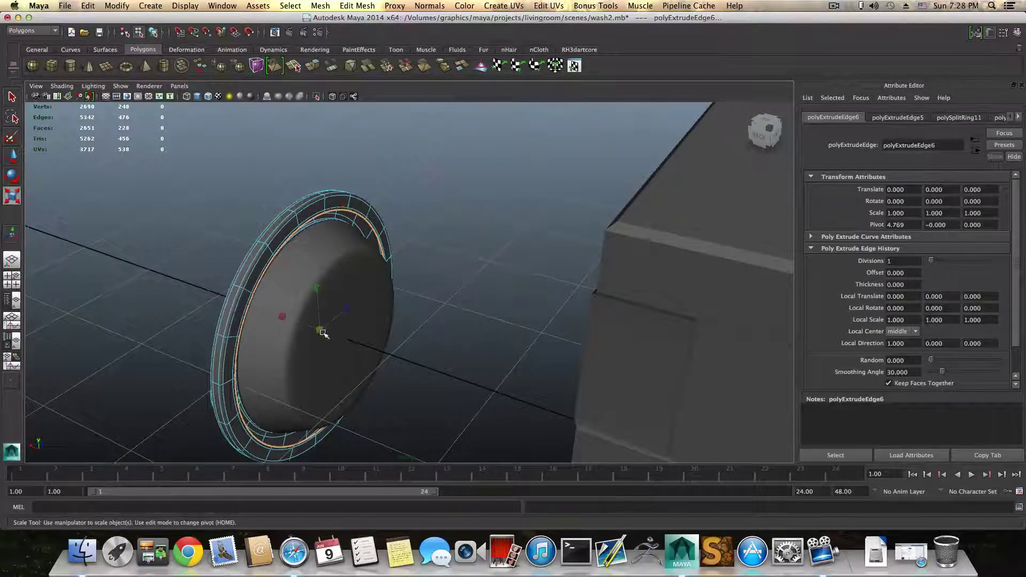
pyautogui.moveTo(323, 333); pyautogui.dragTo(519, 302)
pyautogui.press('F8')
# Extrude one face on the side of the door rim's back in unsmoothed display and scale it slightly inward.
pyautogui.moveTo(517, 306); pyautogui.dragTo(517, 331, button='right')
pyautogui.click(515, 314)
pyautogui.keyDown('alt'); pyautogui.moveTo(493, 385); pyautogui.dragTo(418, 315, button='middle'); pyautogui.keyUp('alt')
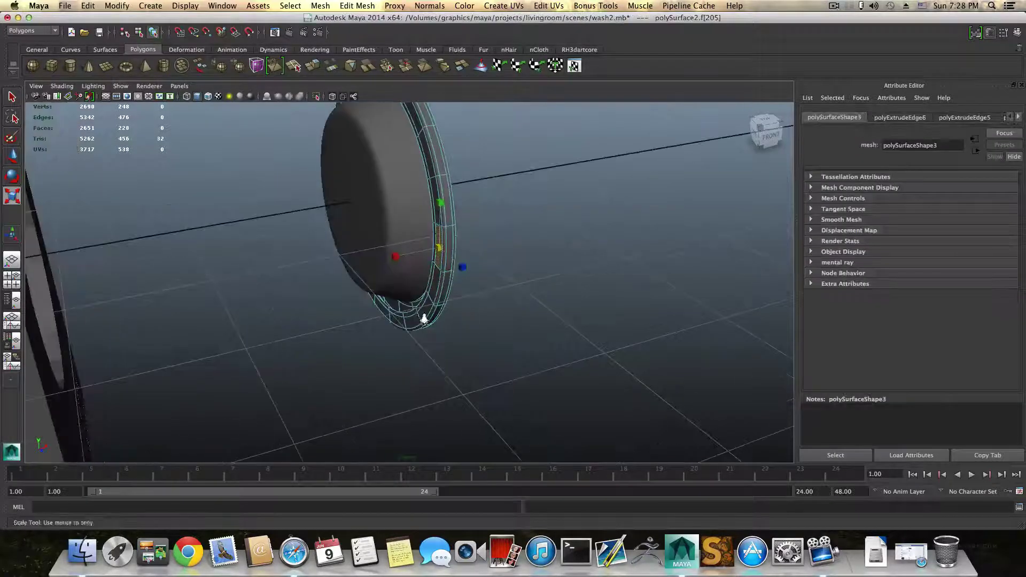
pyautogui.keyDown('alt'); pyautogui.moveTo(424, 319); pyautogui.dragTo(449, 334, button='right'); pyautogui.keyUp('alt')
pyautogui.keyDown('alt'); pyautogui.moveTo(439, 337); pyautogui.dragTo(516, 348); pyautogui.keyUp('alt')
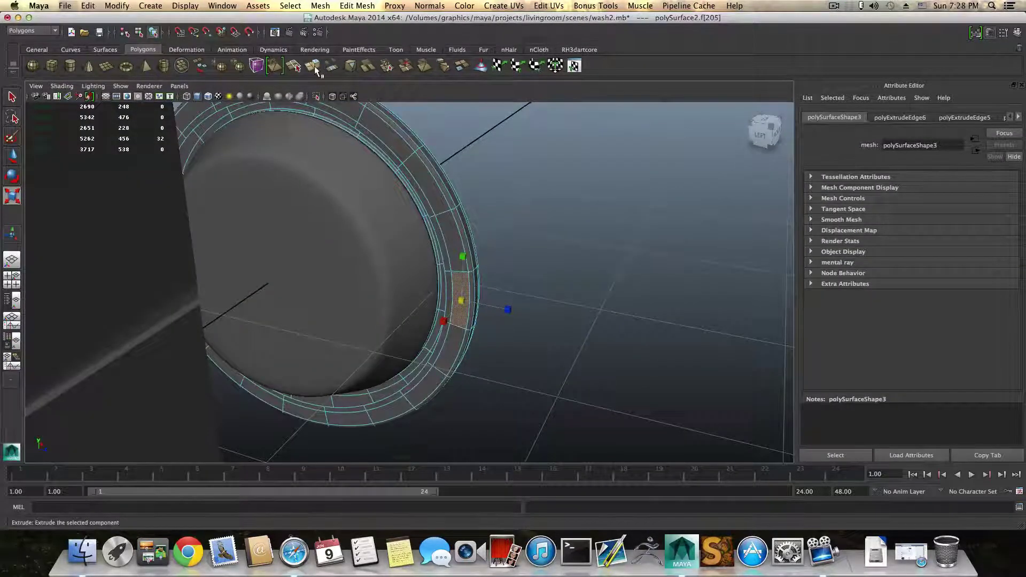
pyautogui.press('1')
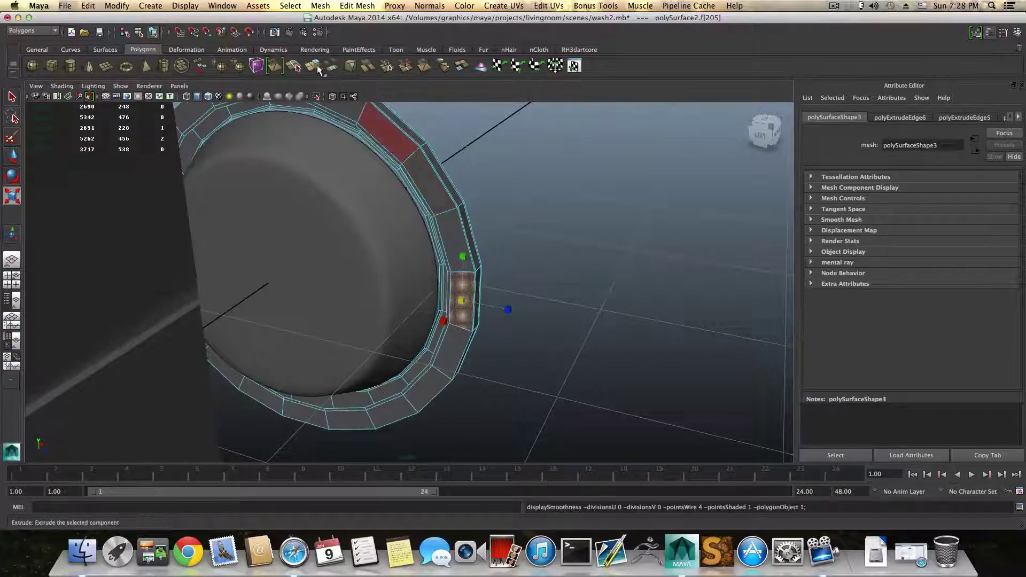
pyautogui.click(319, 68)
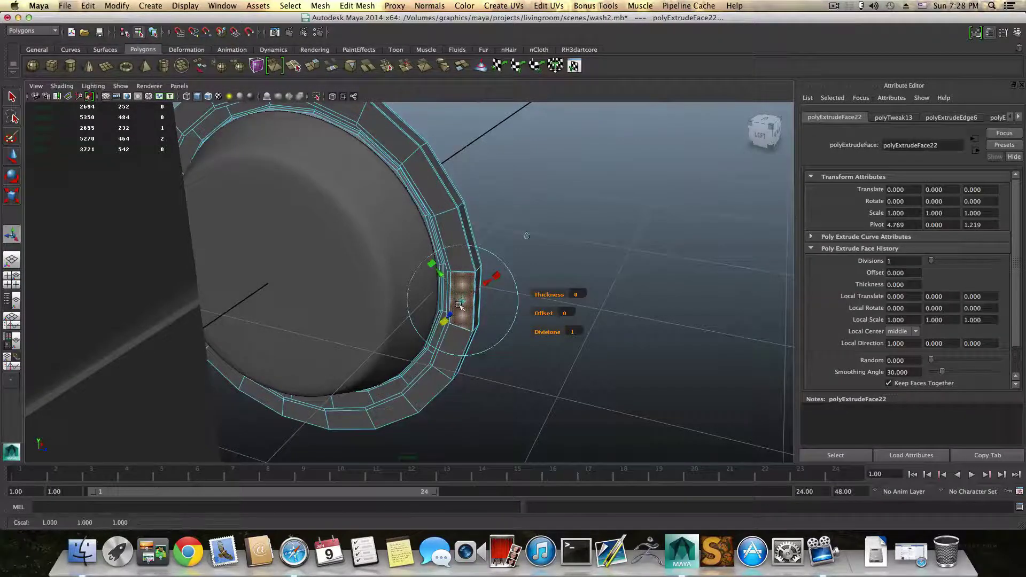
pyautogui.moveTo(459, 305); pyautogui.dragTo(455, 304)
# Extrude the inset rim face again, scaling it to 0.767 and narrowing it to about 0.726 along Z.
pyautogui.click(319, 68)
pyautogui.press('super+z')
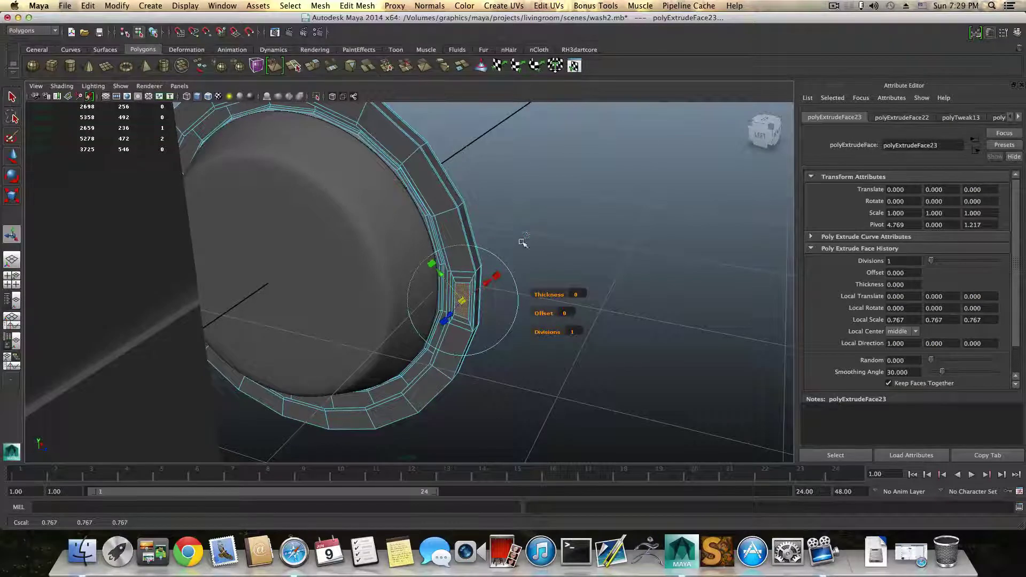
pyautogui.click(526, 235)
pyautogui.moveTo(505, 314); pyautogui.dragTo(406, 312)
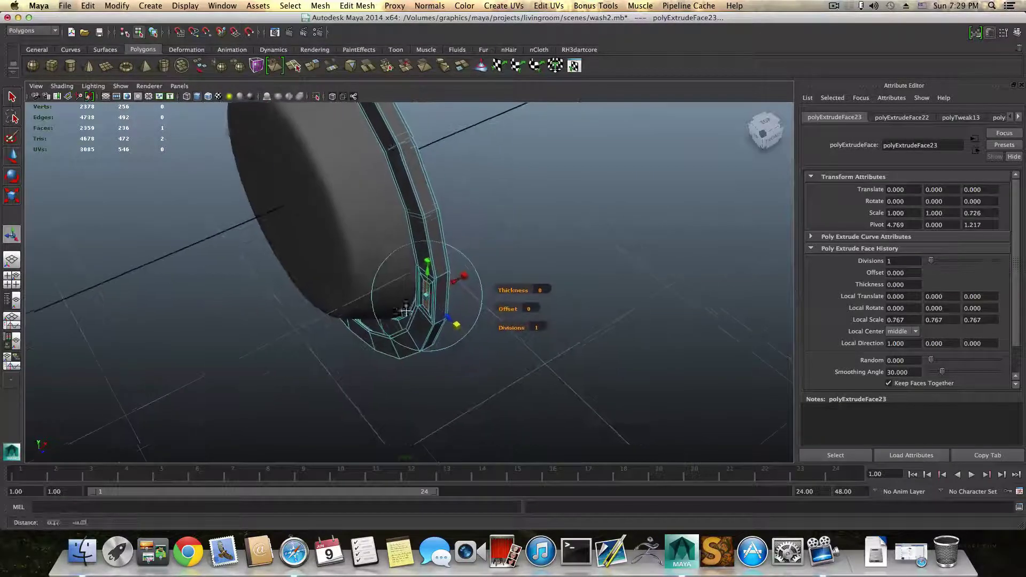
pyautogui.keyDown('alt'); pyautogui.moveTo(406, 312); pyautogui.dragTo(570, 326, button='right'); pyautogui.keyUp('alt')
# Extrude the small rim face outward by 0.025 and tilt it slightly about the vertical axis with the World rotate mode.
pyautogui.click(313, 66)
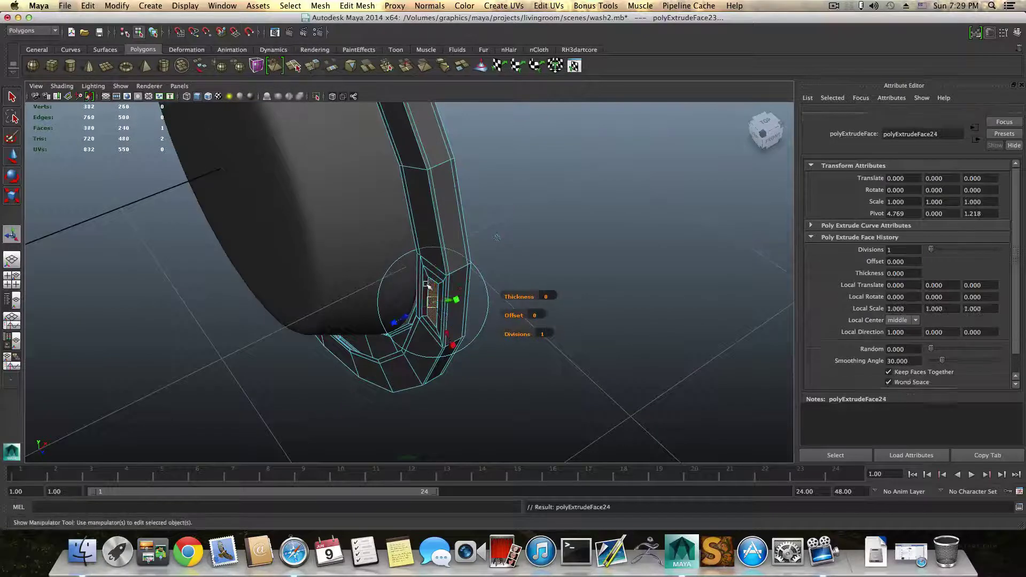
pyautogui.moveTo(406, 316); pyautogui.dragTo(399, 320)
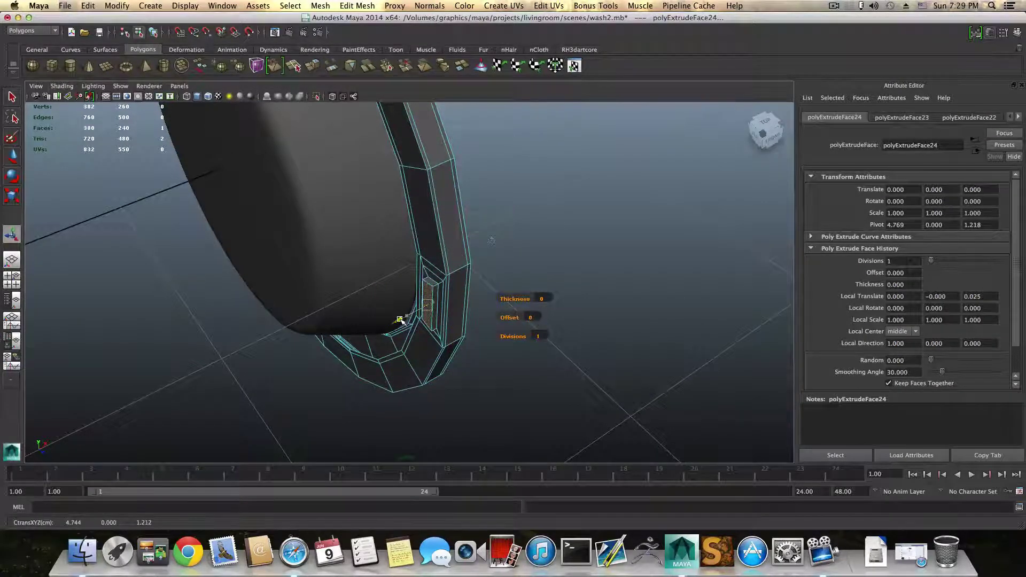
pyautogui.click(12, 180)
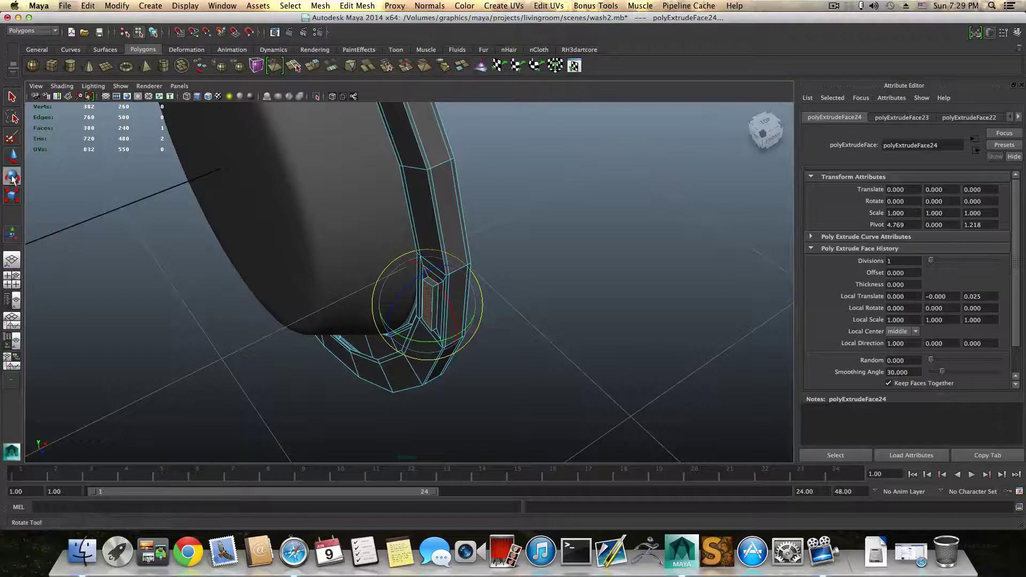
pyautogui.doubleClick(13, 177)
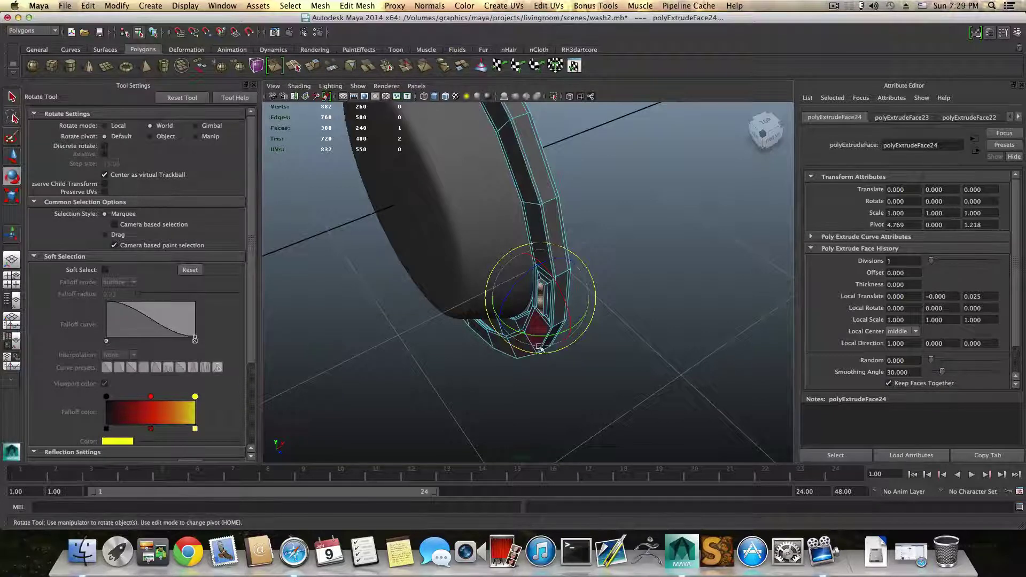
pyautogui.keyDown('alt'); pyautogui.moveTo(539, 348); pyautogui.dragTo(521, 291); pyautogui.keyUp('alt')
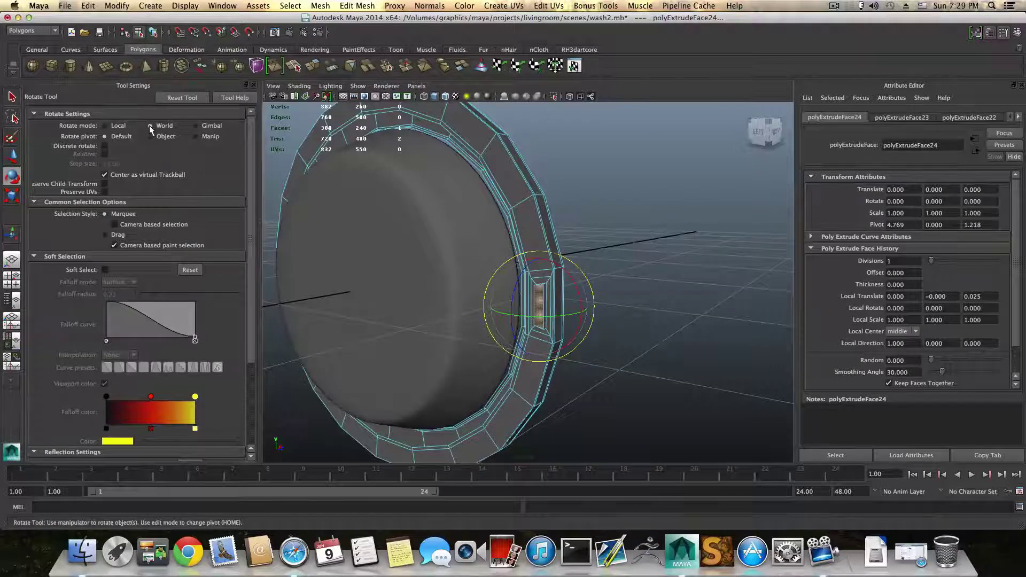
pyautogui.click(105, 127)
pyautogui.keyDown('alt'); pyautogui.moveTo(552, 317); pyautogui.dragTo(595, 326); pyautogui.keyUp('alt')
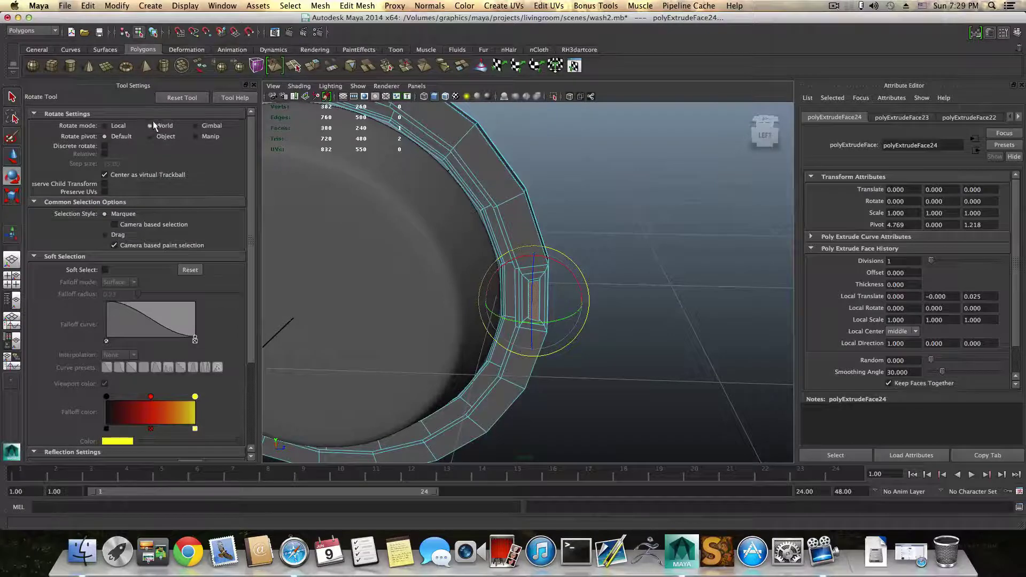
pyautogui.keyDown('alt'); pyautogui.moveTo(374, 267); pyautogui.dragTo(557, 344); pyautogui.keyUp('alt')
pyautogui.moveTo(496, 297); pyautogui.dragTo(503, 300)
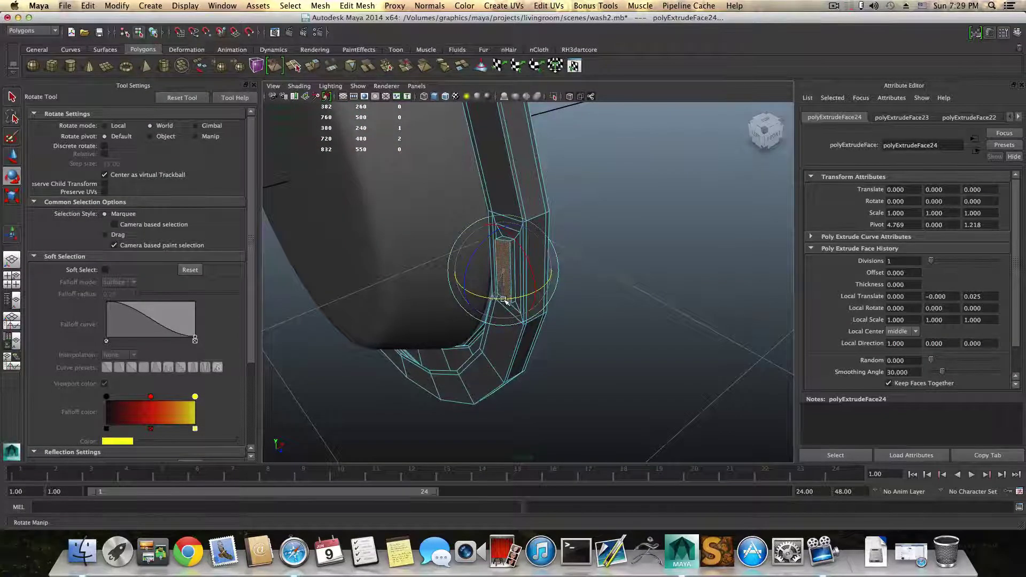
# Extrude the latch's end face another 0.046 and rotate it further toward the rim's outer side.
pyautogui.click(315, 66)
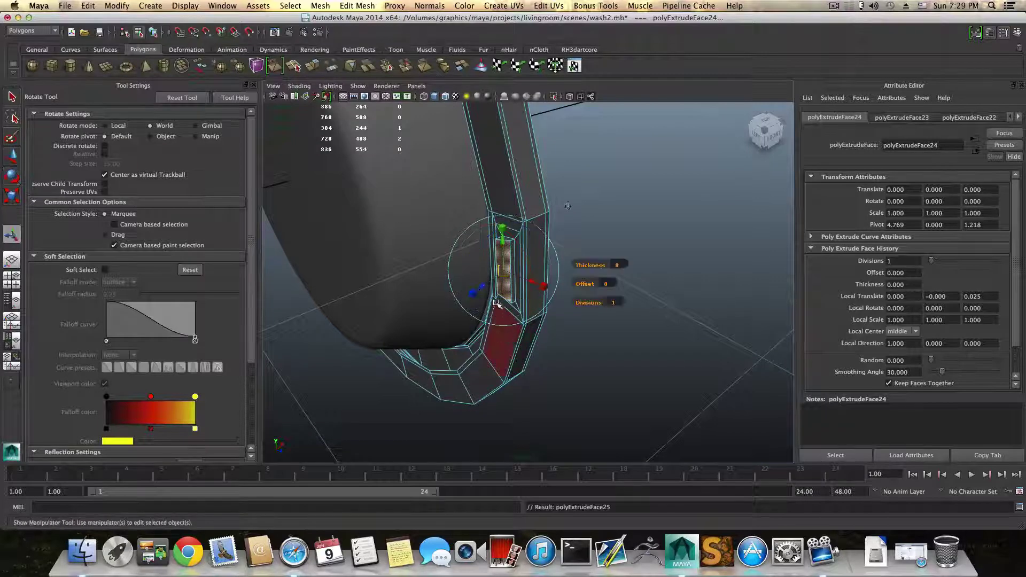
pyautogui.moveTo(483, 287); pyautogui.dragTo(470, 295)
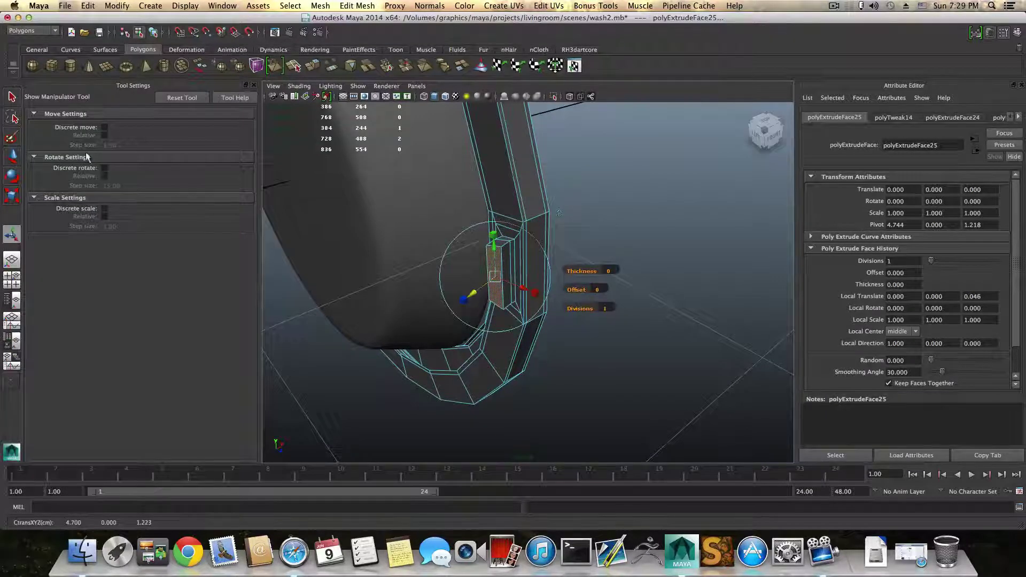
pyautogui.press('w')
pyautogui.press('e')
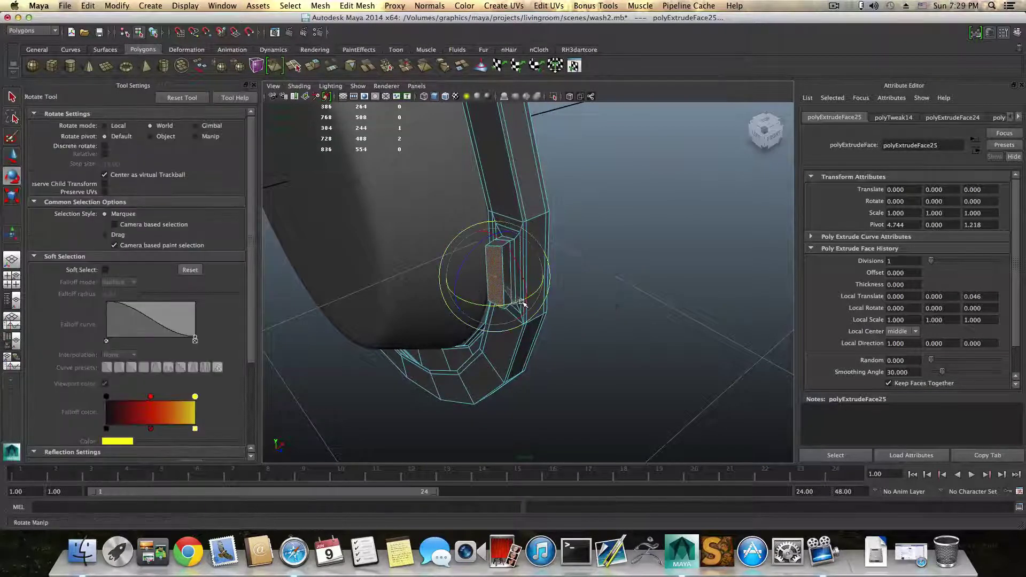
# Extrude the latch's end face by 0.037, rotate it further outward, and shift it along X to continue the hook's curve.
pyautogui.click(312, 66)
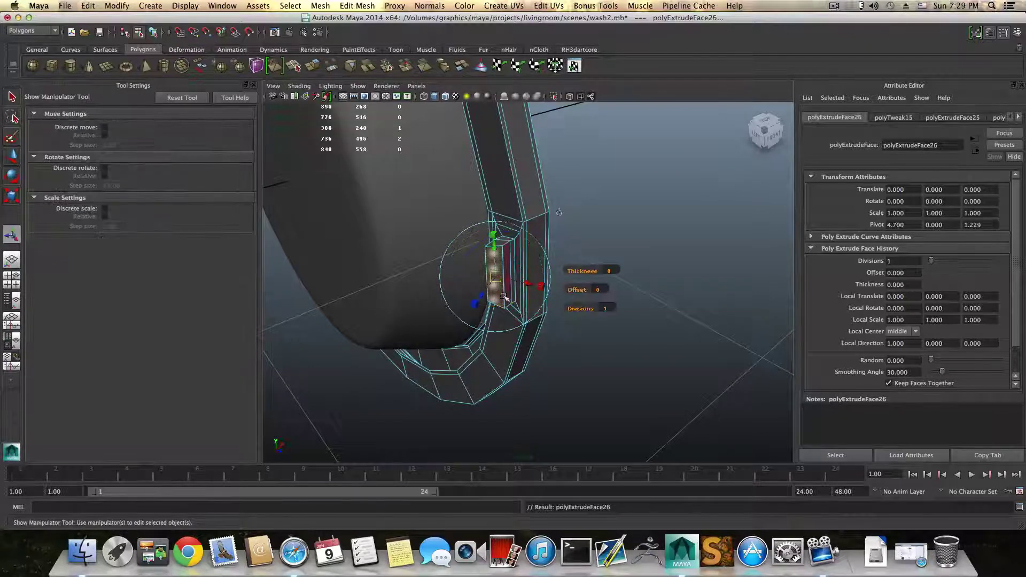
pyautogui.moveTo(482, 297); pyautogui.dragTo(475, 303)
pyautogui.keyDown('alt'); pyautogui.moveTo(577, 312); pyautogui.dragTo(581, 347); pyautogui.keyUp('alt')
pyautogui.moveTo(518, 241); pyautogui.dragTo(518, 245)
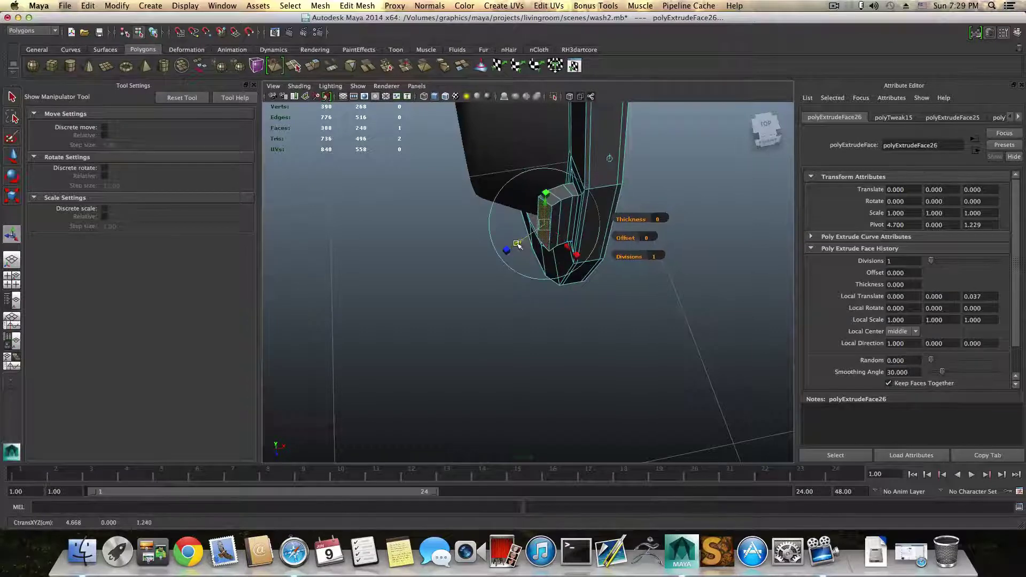
pyautogui.press('e')
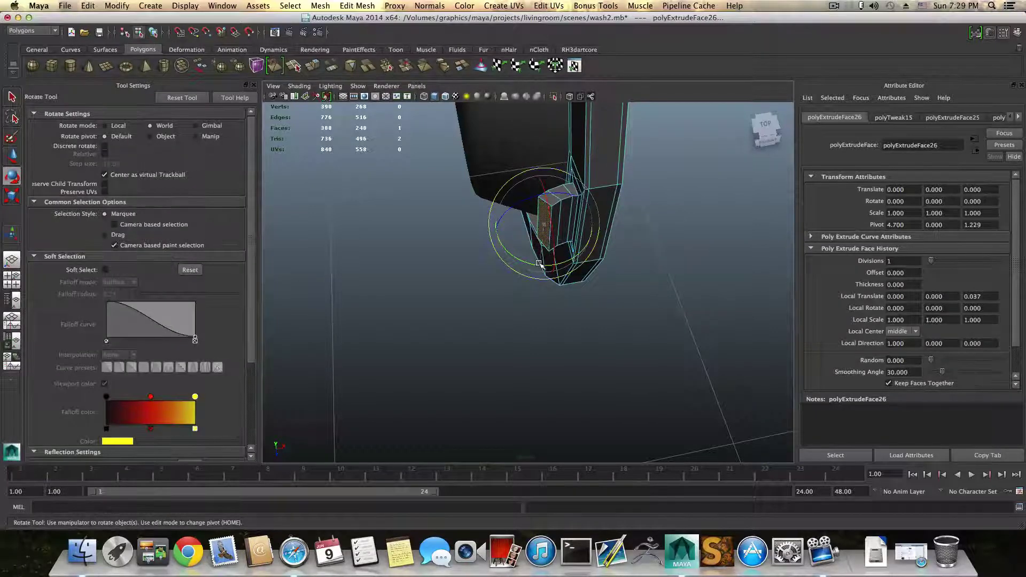
pyautogui.press('w')
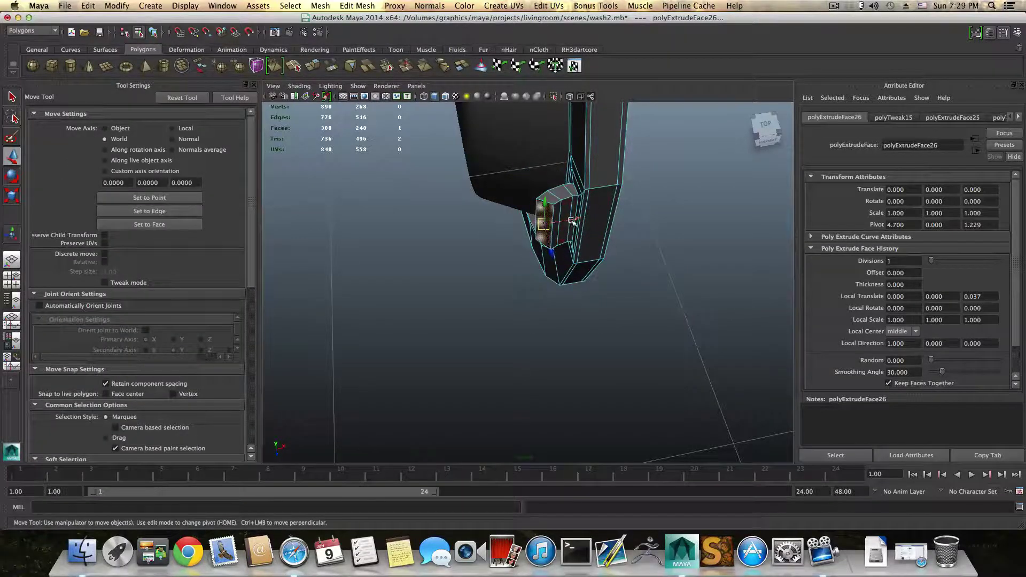
pyautogui.moveTo(570, 221); pyautogui.dragTo(561, 259)
pyautogui.keyDown('alt'); pyautogui.moveTo(561, 260); pyautogui.dragTo(523, 310, button='middle'); pyautogui.keyUp('alt')
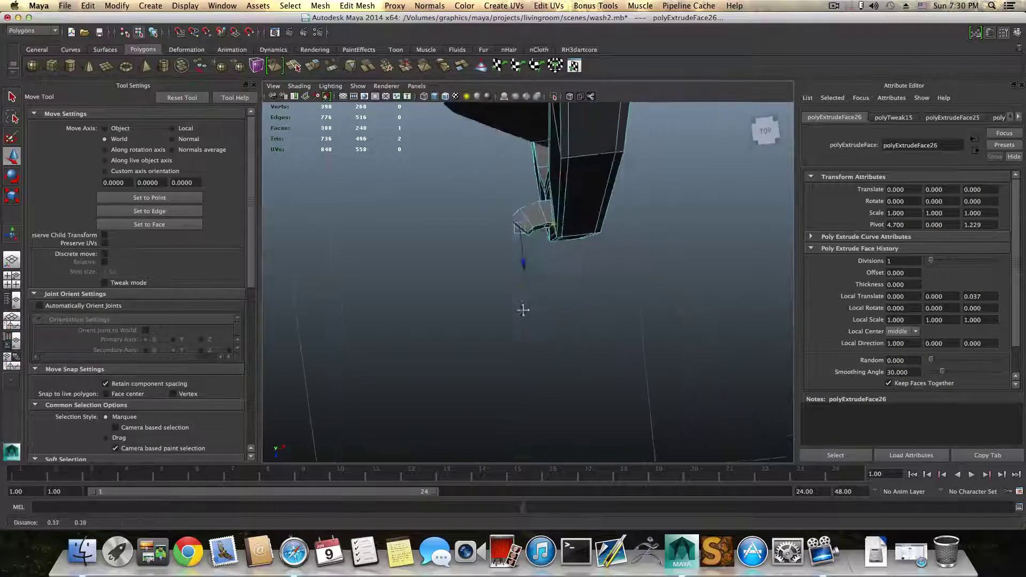
# Extrude the hook's end face by 0.055, rotate it to continue the bend, and move it along X toward the rim.
pyautogui.click(313, 65)
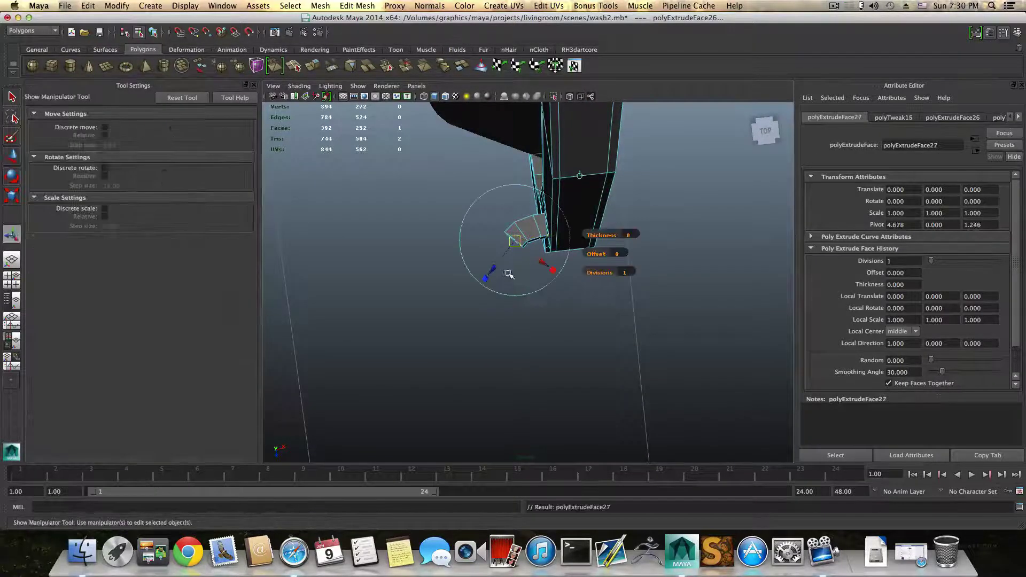
pyautogui.moveTo(494, 272); pyautogui.dragTo(488, 276)
pyautogui.press('e')
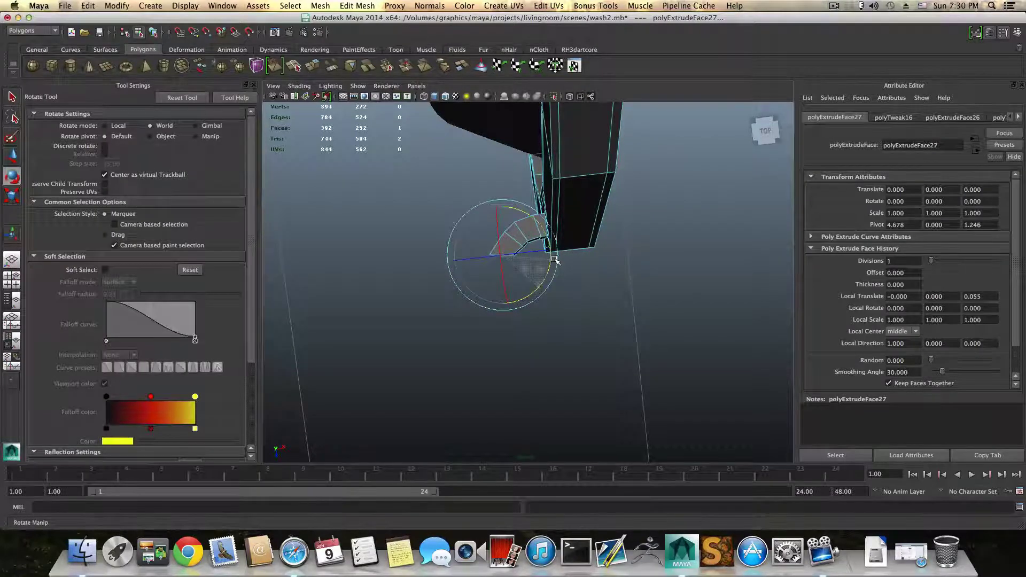
pyautogui.press('w')
pyautogui.moveTo(540, 255); pyautogui.dragTo(545, 252)
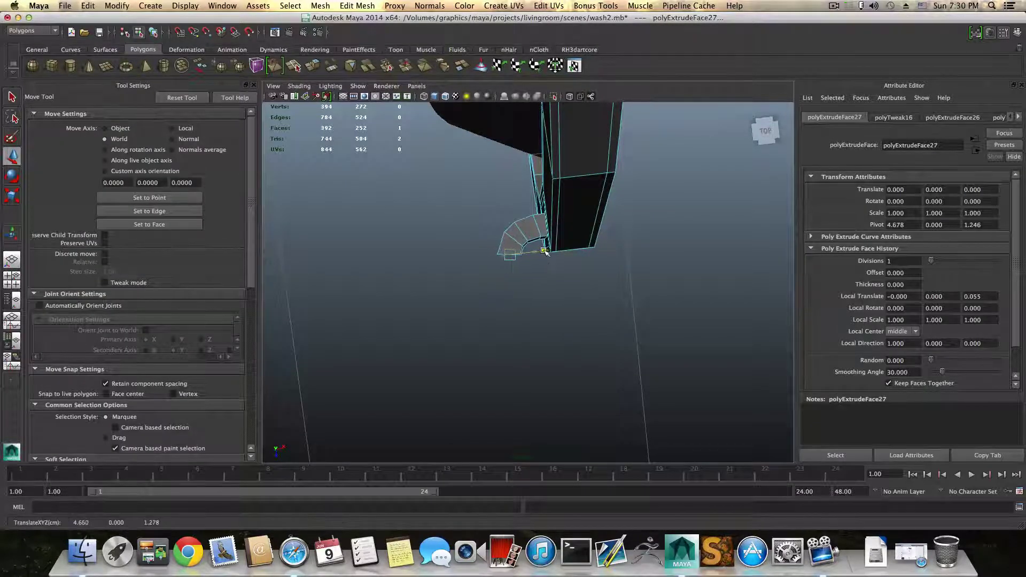
# Return to object mode, select the door ring together with its inner bowl, and move them along X toward the body's opening.
pyautogui.moveTo(505, 251)
pyautogui.mouseDown(button='right')
pyautogui.moveTo(507, 240)
pyautogui.moveTo(500, 255)
pyautogui.mouseUp(button='right')
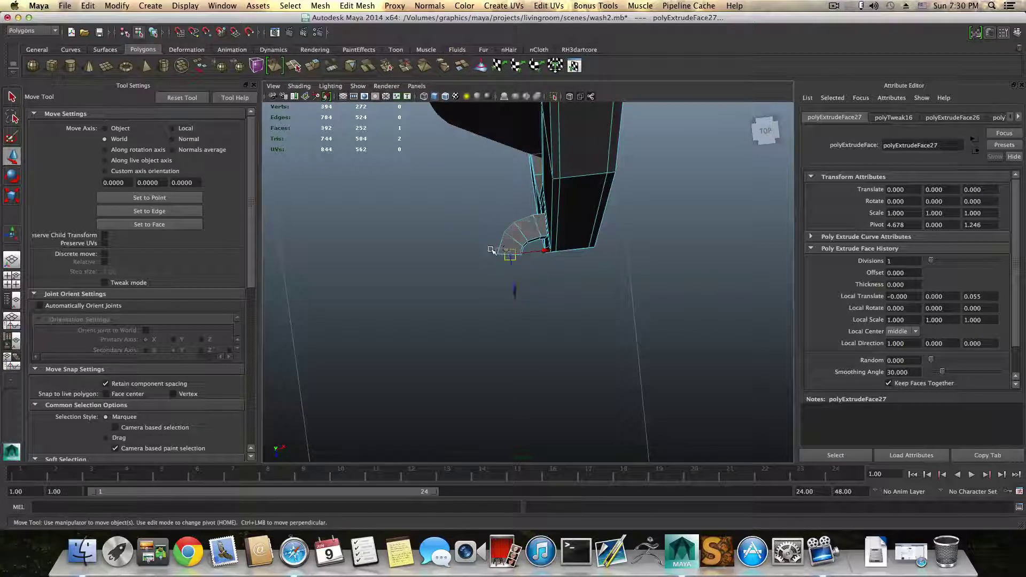
pyautogui.doubleClick(501, 255)
pyautogui.press('F8')
pyautogui.scroll(-8, 500, 255)
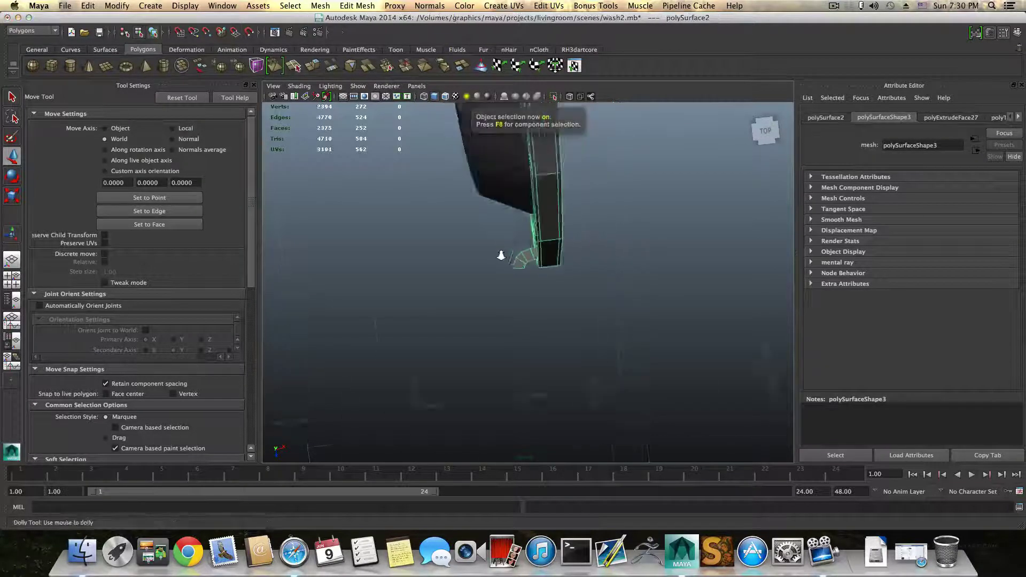
pyautogui.click(512, 238)
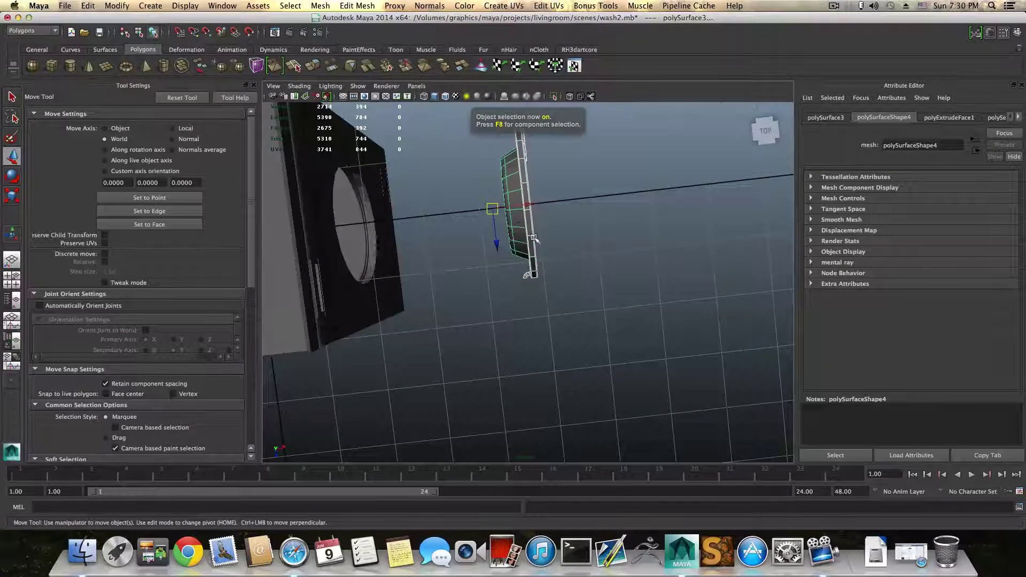
pyautogui.keyDown('alt'); pyautogui.moveTo(535, 238); pyautogui.dragTo(533, 276); pyautogui.keyUp('alt')
pyautogui.keyDown('alt'); pyautogui.moveTo(466, 311); pyautogui.dragTo(582, 349); pyautogui.keyUp('alt')
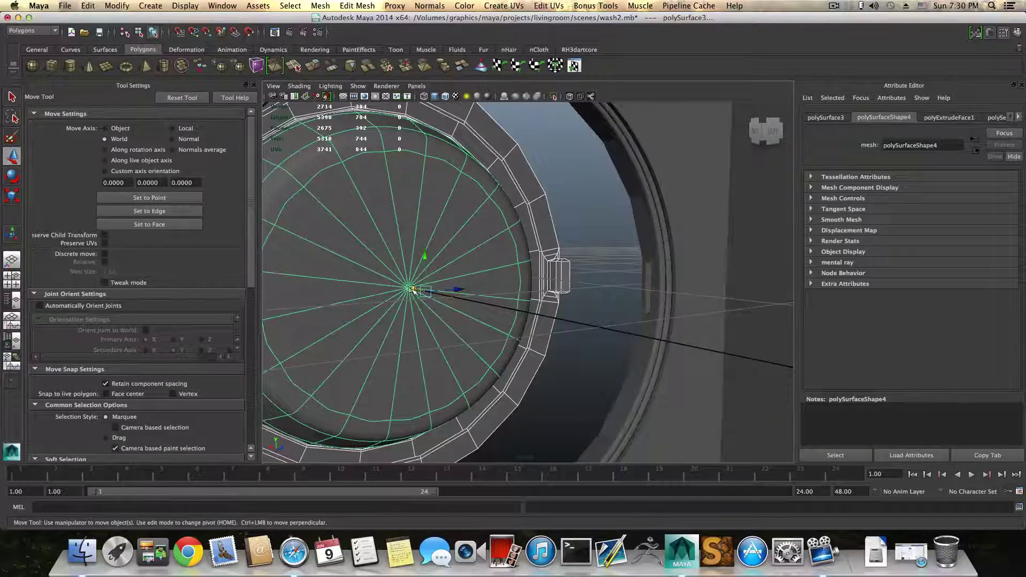
pyautogui.moveTo(412, 290); pyautogui.dragTo(504, 331)
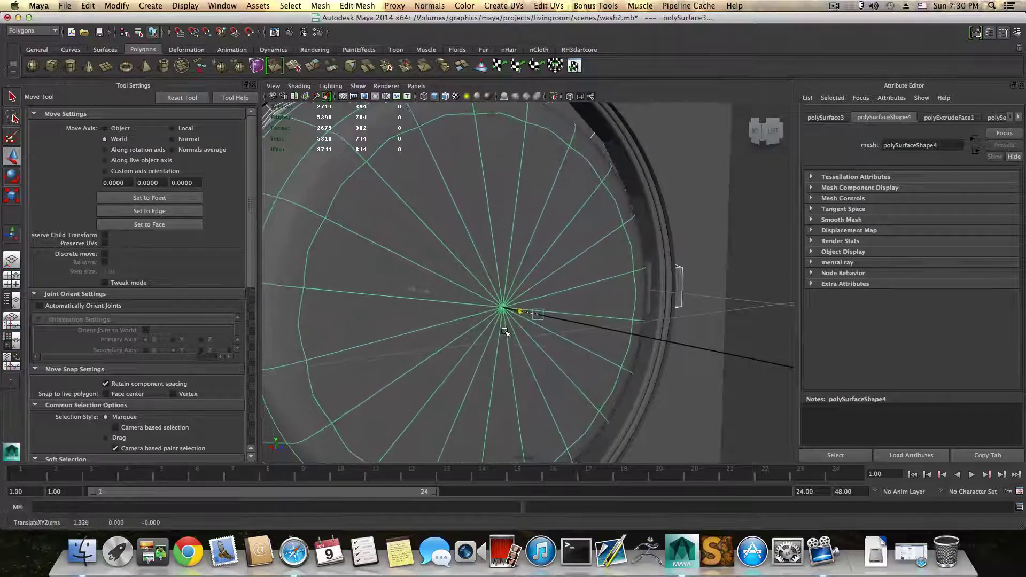
pyautogui.keyDown('alt'); pyautogui.moveTo(504, 332); pyautogui.dragTo(506, 332, button='right'); pyautogui.keyUp('alt')
pyautogui.keyDown('alt'); pyautogui.moveTo(631, 327); pyautogui.dragTo(588, 326); pyautogui.keyUp('alt')
# Scale both door parts down uniformly so the rim and its hook fit inside the body's lip.
pyautogui.click(11, 196)
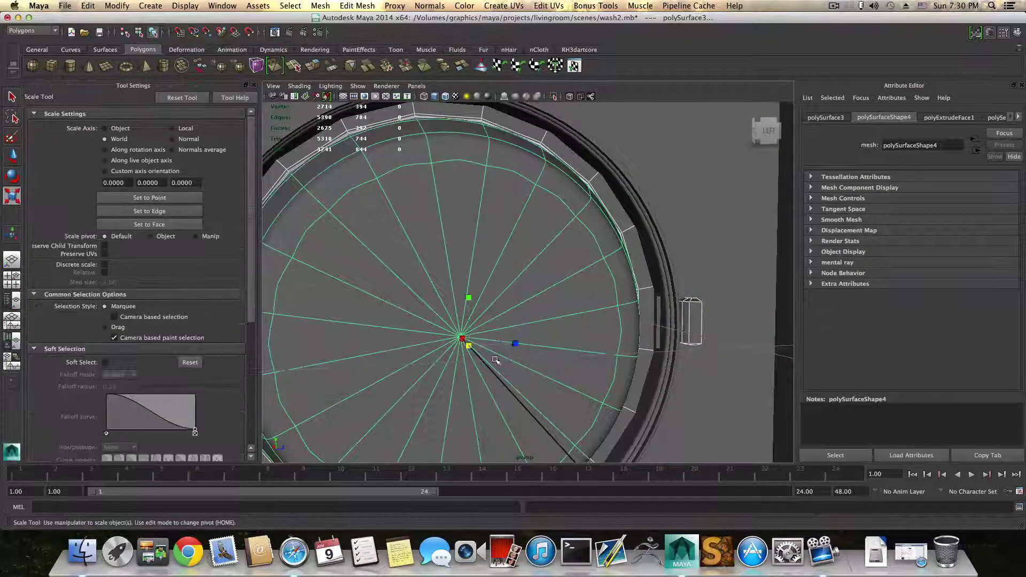
pyautogui.moveTo(471, 347); pyautogui.dragTo(482, 424)
pyautogui.keyDown('alt'); pyautogui.moveTo(481, 424); pyautogui.dragTo(583, 429, button='right'); pyautogui.keyUp('alt')
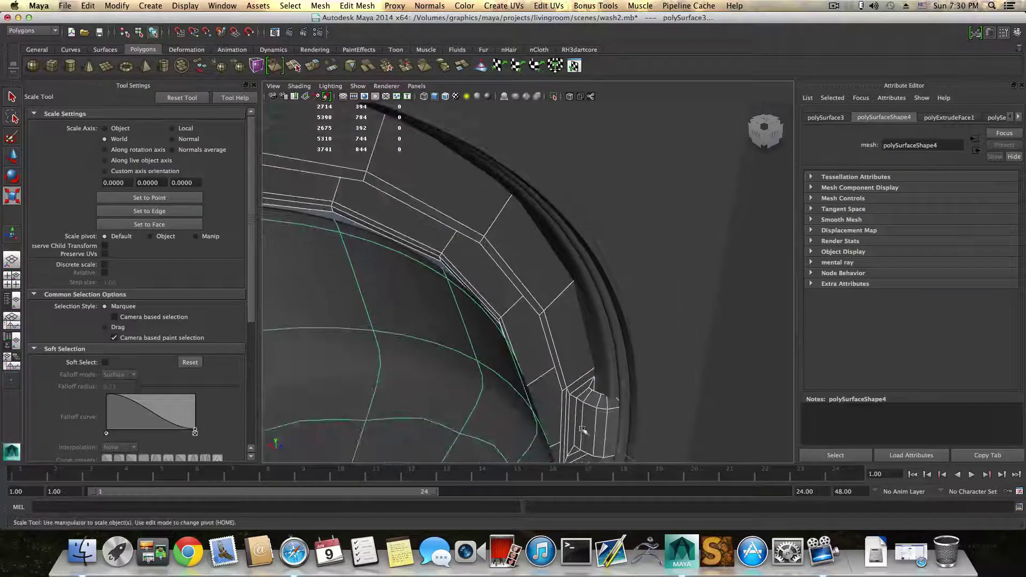
pyautogui.keyDown('alt'); pyautogui.moveTo(593, 421); pyautogui.dragTo(578, 396, button='middle'); pyautogui.keyUp('alt')
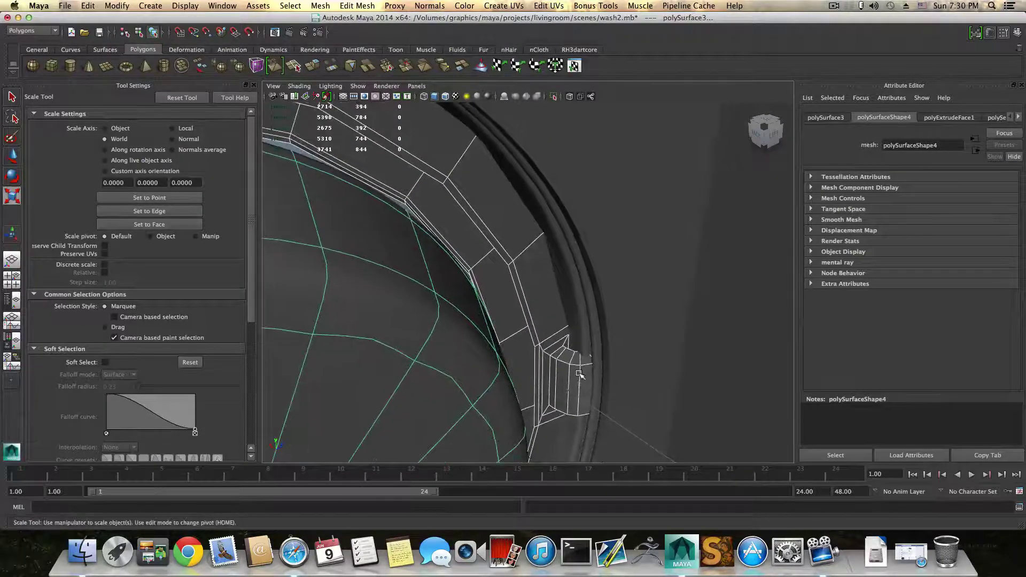
pyautogui.keyDown('alt'); pyautogui.moveTo(579, 374); pyautogui.dragTo(556, 425); pyautogui.keyUp('alt')
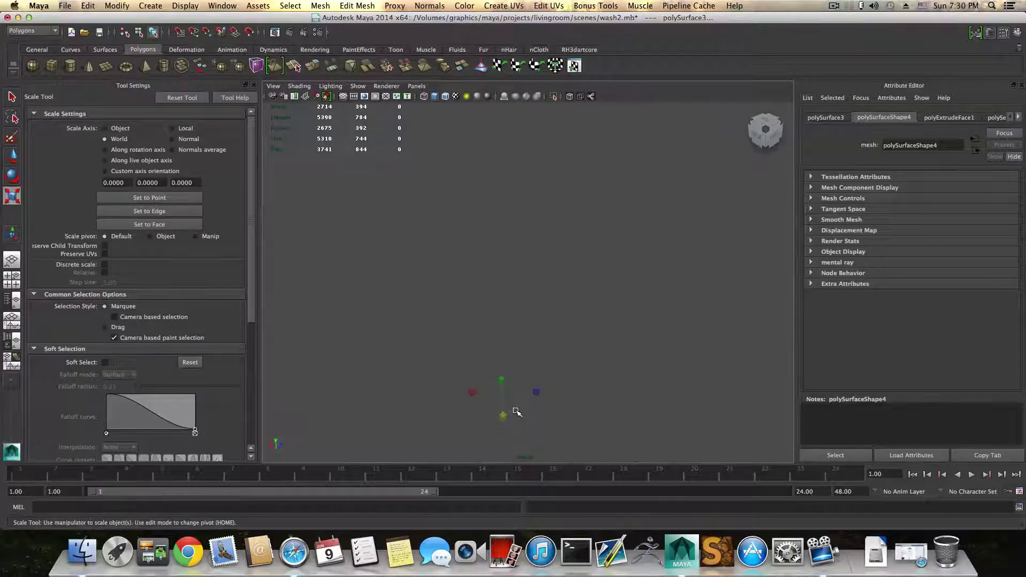
# Edit the door ring's vertices and narrow the hook's first bend by scaling its four vertices along Z.
pyautogui.press('w')
pyautogui.keyDown('alt'); pyautogui.moveTo(355, 300); pyautogui.dragTo(580, 405, button='middle'); pyautogui.keyUp('alt')
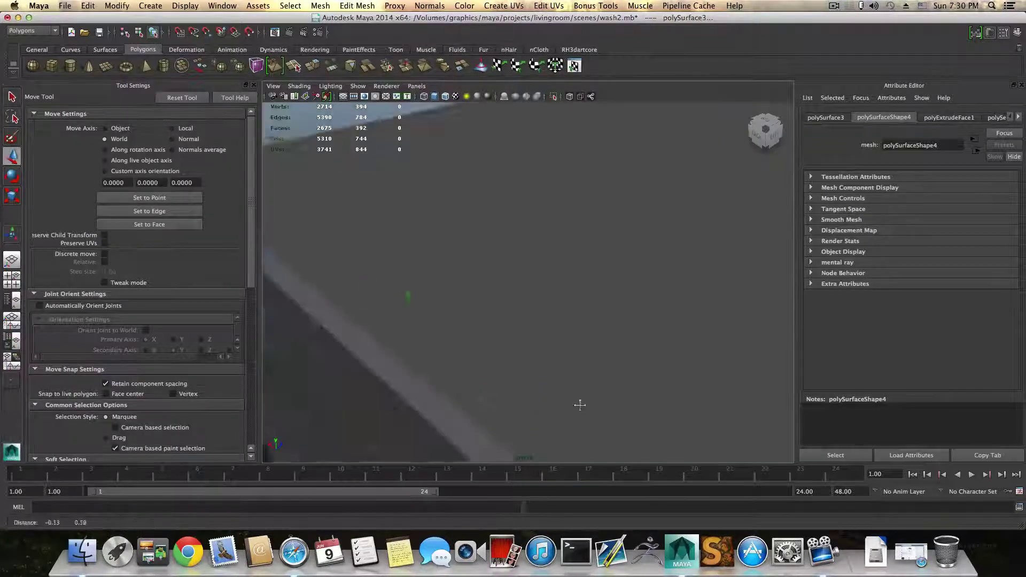
pyautogui.keyDown('alt'); pyautogui.moveTo(580, 405); pyautogui.dragTo(695, 428); pyautogui.keyUp('alt')
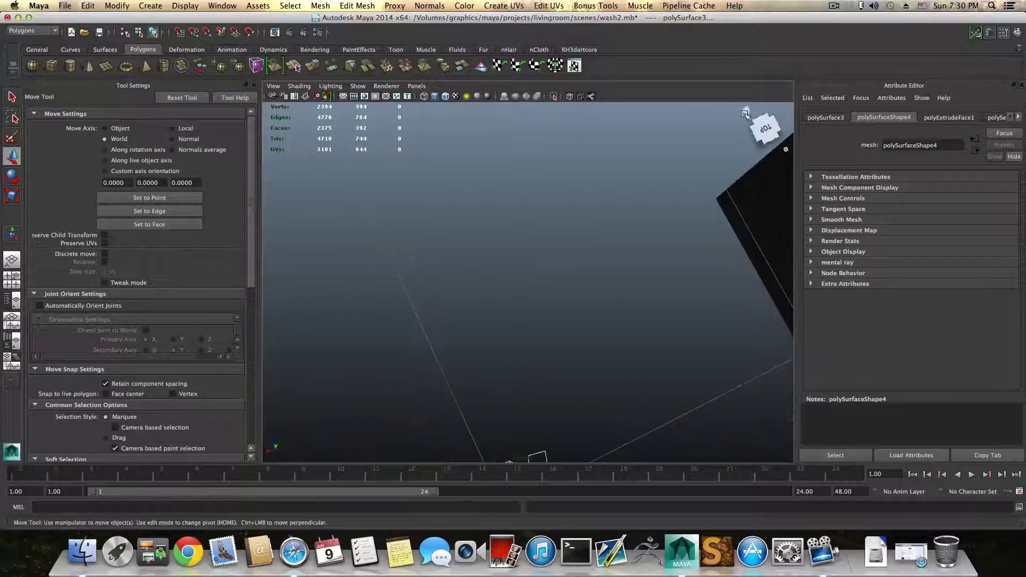
pyautogui.click(758, 137)
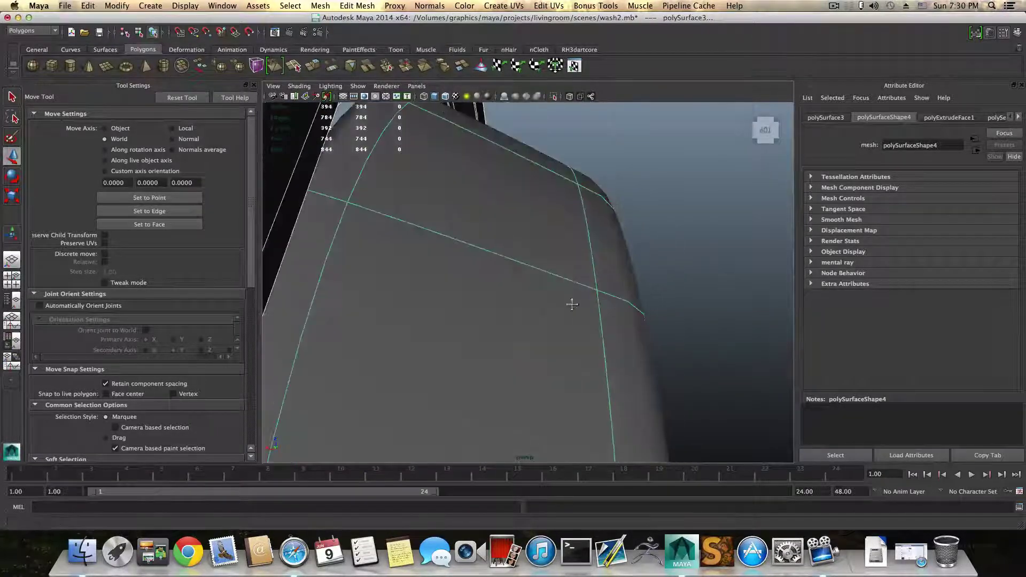
pyautogui.moveTo(572, 304)
pyautogui.keyDown('alt'); pyautogui.mouseDown(button='middle')
pyautogui.moveTo(586, 316)
pyautogui.moveTo(568, 323)
pyautogui.mouseUp(button='middle'); pyautogui.keyUp('alt')
pyautogui.moveTo(557, 308); pyautogui.dragTo(532, 304, button='right')
pyautogui.moveTo(594, 337); pyautogui.dragTo(593, 336)
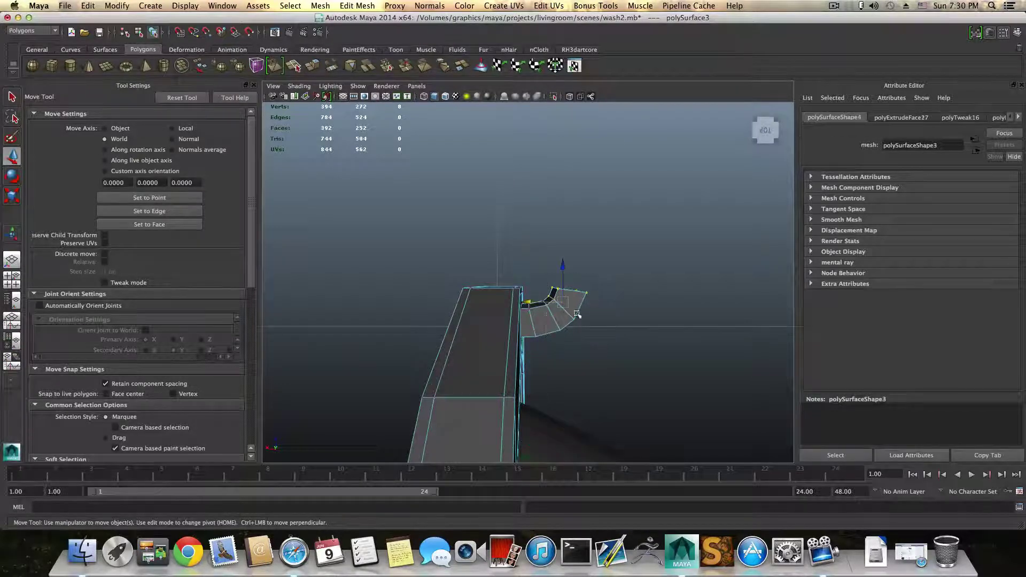
pyautogui.click(523, 295)
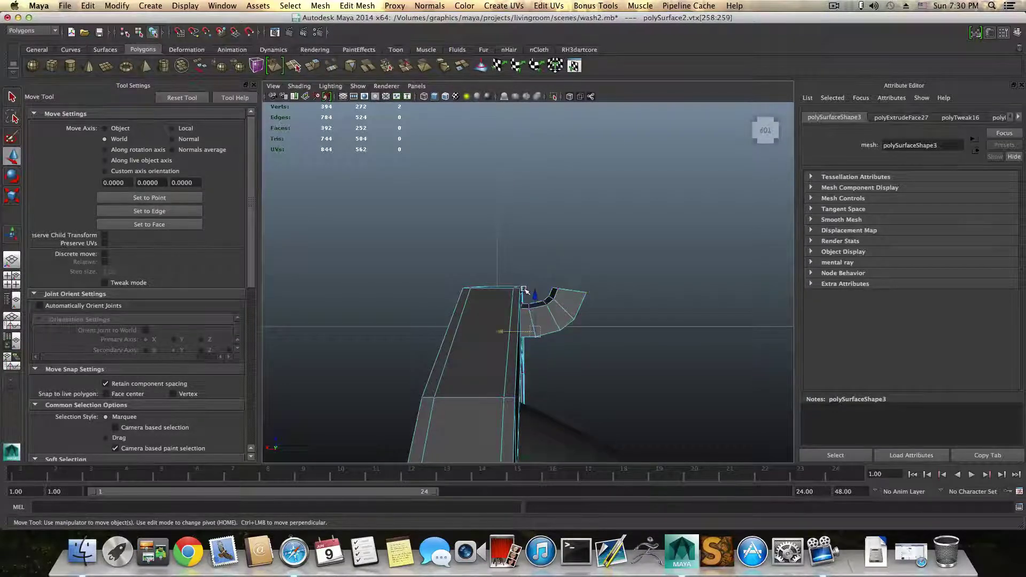
pyautogui.moveTo(538, 354); pyautogui.dragTo(538, 351)
pyautogui.press('e')
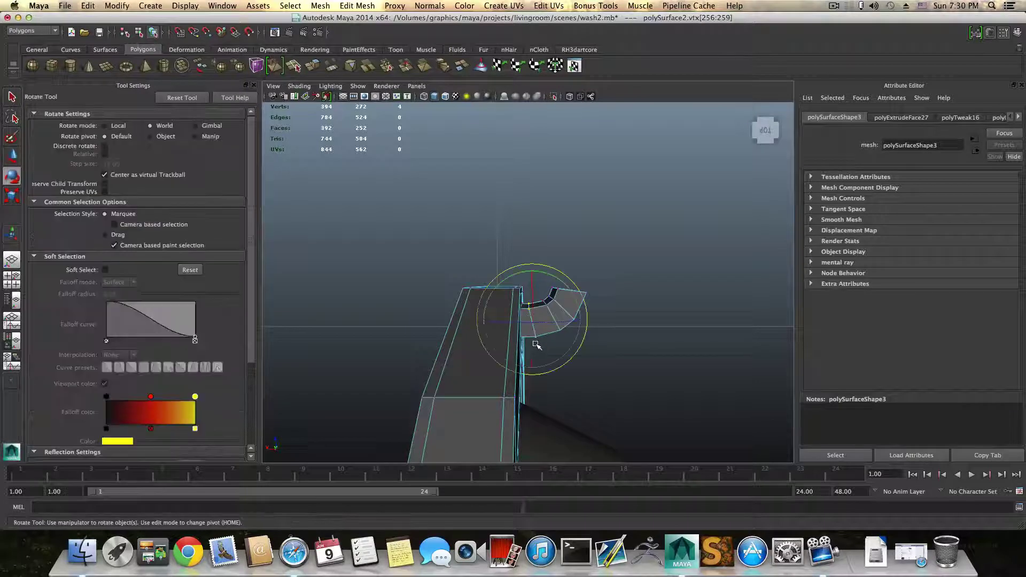
pyautogui.press('r')
pyautogui.moveTo(532, 271); pyautogui.dragTo(537, 302)
pyautogui.press('e')
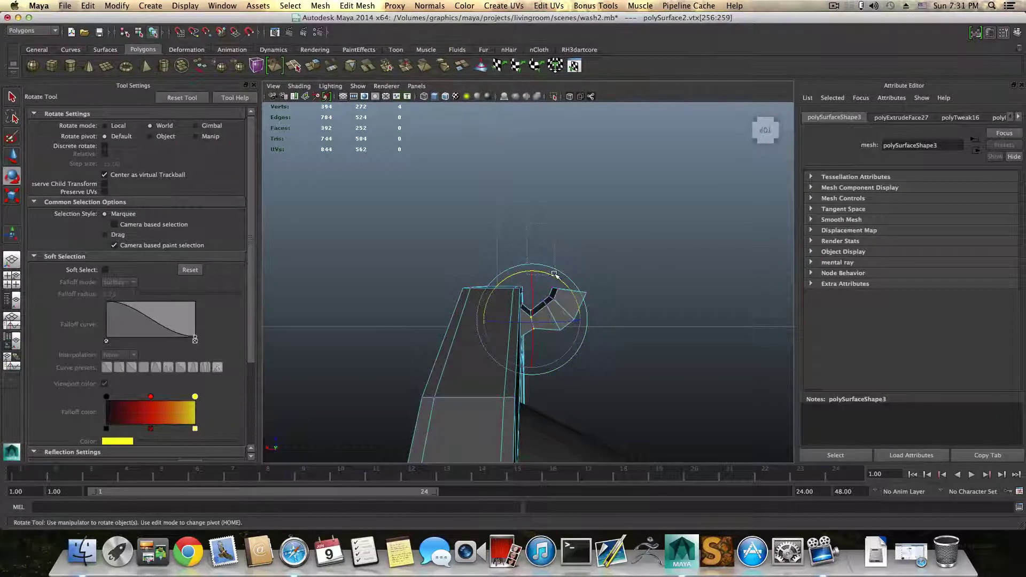
# Flatten the hook's outer twelve vertices along Z and reorient them to continue the bend.
pyautogui.moveTo(606, 352); pyautogui.dragTo(545, 350)
pyautogui.press('r')
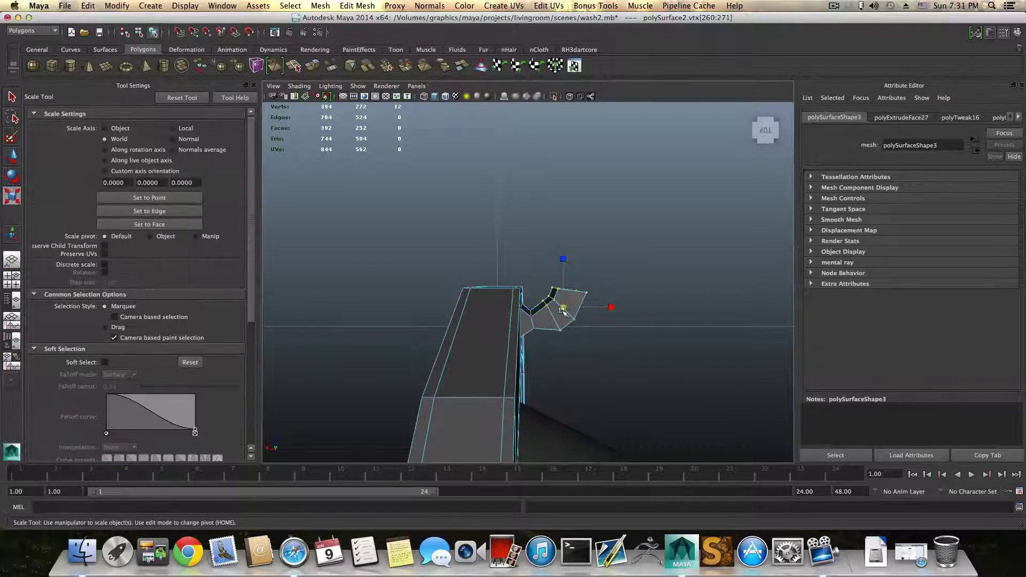
pyautogui.moveTo(562, 259)
pyautogui.mouseDown()
pyautogui.moveTo(568, 292)
pyautogui.moveTo(601, 280)
pyautogui.moveTo(574, 256)
pyautogui.mouseUp()
pyautogui.press('e')
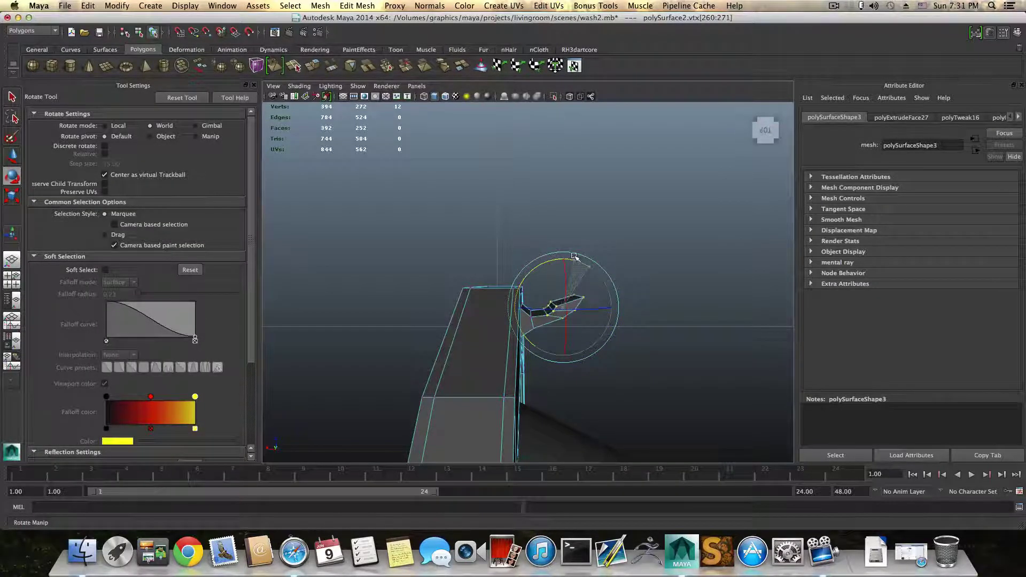
pyautogui.press('w')
pyautogui.moveTo(537, 303); pyautogui.dragTo(525, 249)
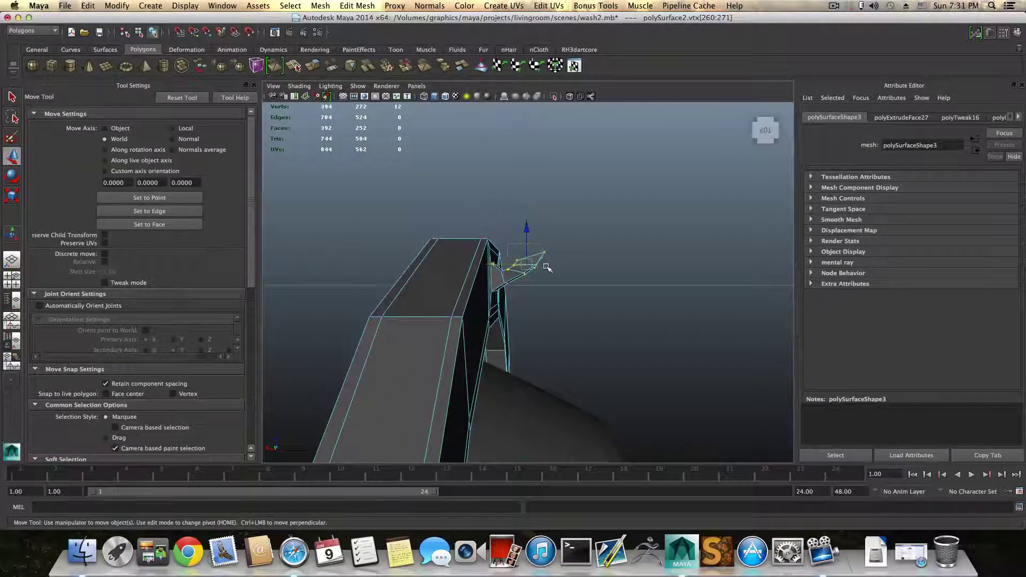
# Slim the hook's outer end by scaling its last eight vertices along X.
pyautogui.click(534, 264)
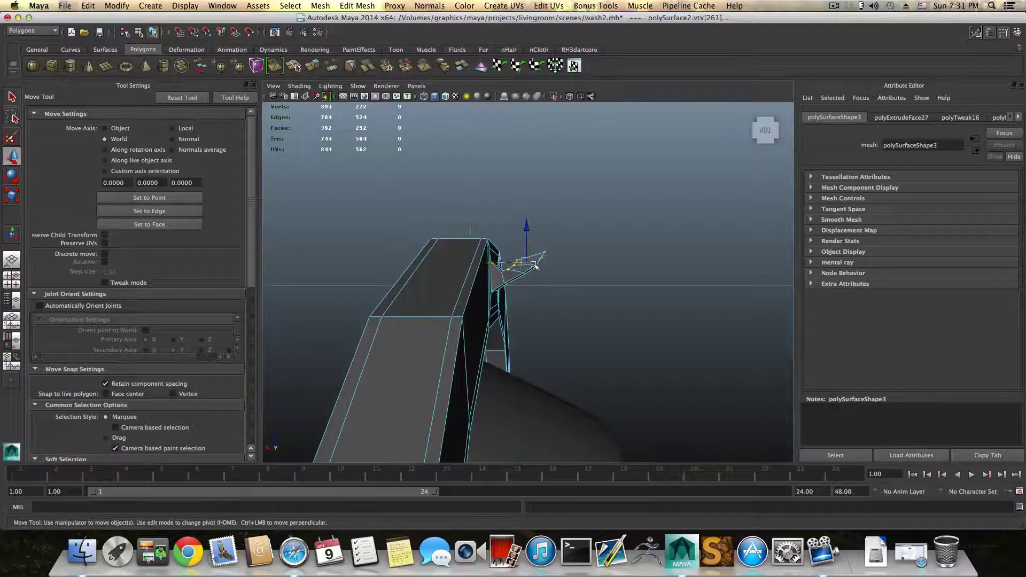
pyautogui.keyDown('shift'); pyautogui.click(508, 275); pyautogui.keyUp('shift')
pyautogui.press('e')
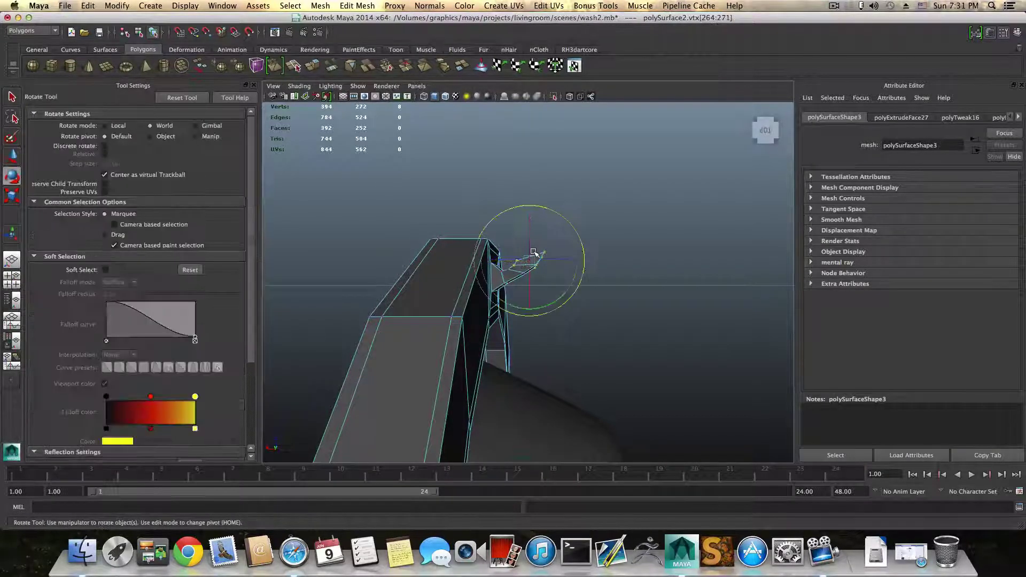
pyautogui.press('r')
pyautogui.moveTo(576, 259); pyautogui.dragTo(560, 260)
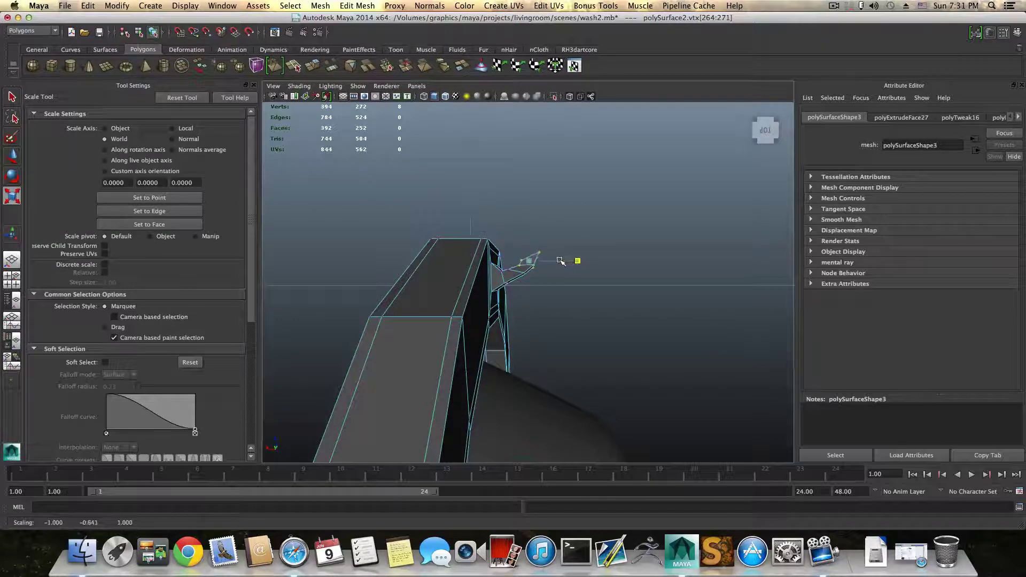
# Reposition the corner vertices at the hook's tip along Z and X to even out its end.
pyautogui.click(521, 262)
pyautogui.press('w')
pyautogui.click(522, 237)
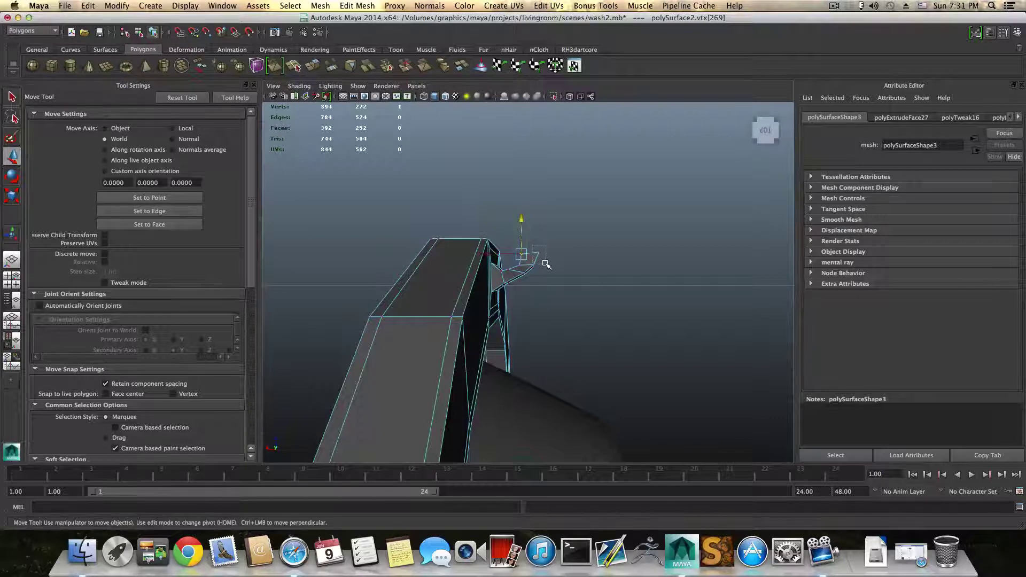
pyautogui.moveTo(546, 260); pyautogui.dragTo(509, 257)
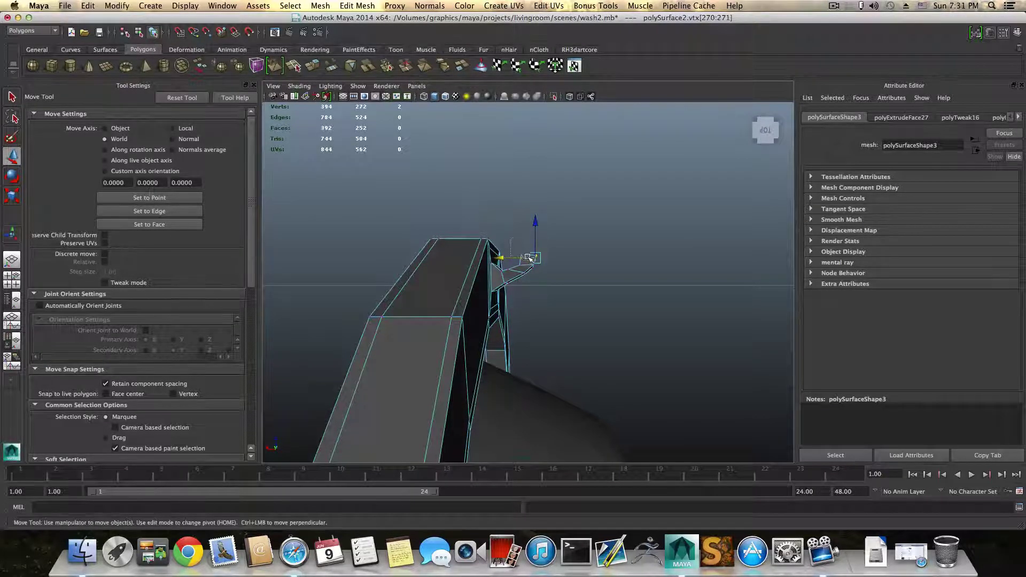
pyautogui.click(519, 229)
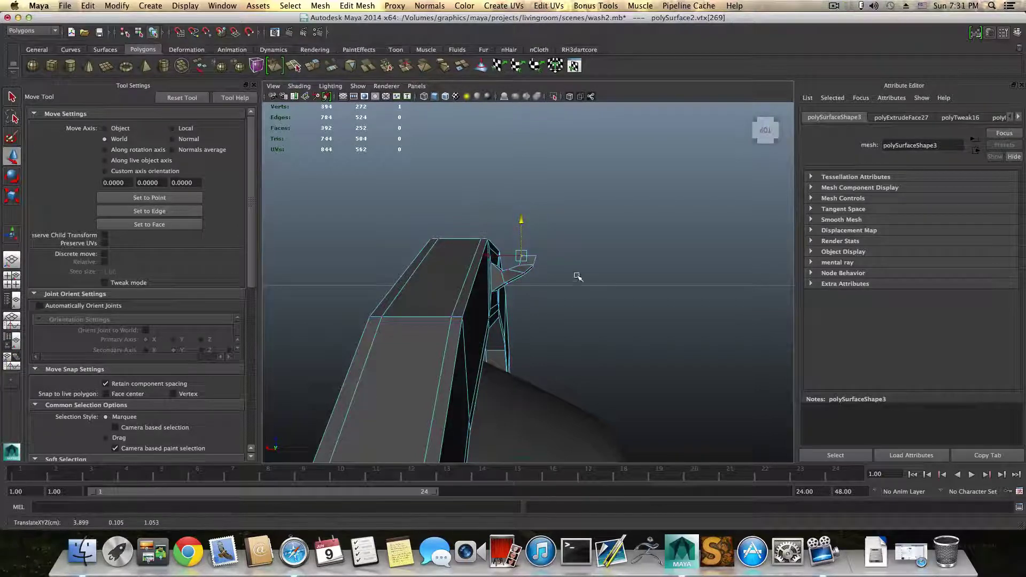
# Extrude the hook's tip face by 0.022 and return to object mode.
pyautogui.keyDown('alt'); pyautogui.moveTo(566, 281); pyautogui.dragTo(685, 250); pyautogui.keyUp('alt')
pyautogui.moveTo(537, 295); pyautogui.dragTo(536, 321, button='right')
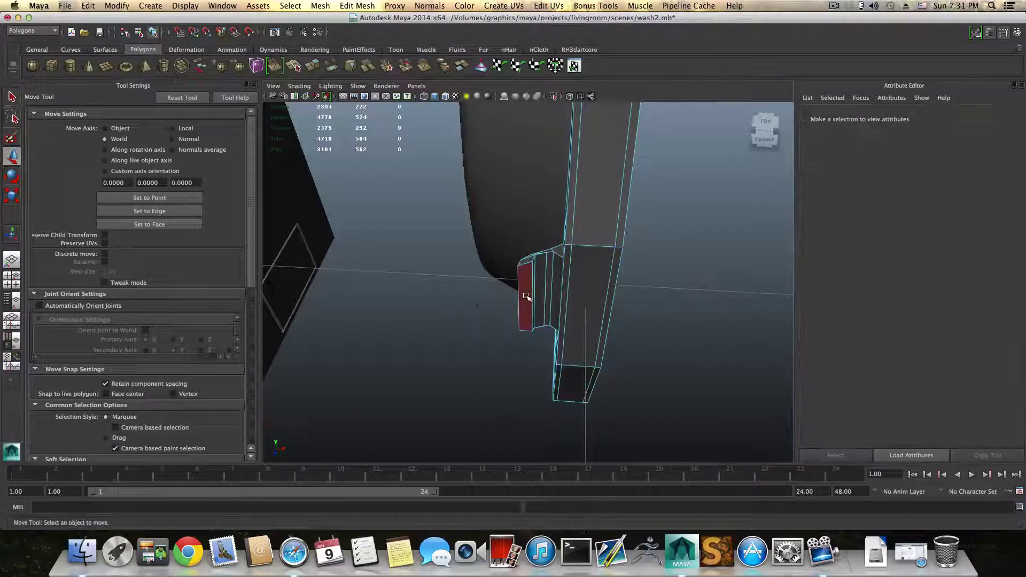
pyautogui.click(524, 298)
pyautogui.keyDown('alt'); pyautogui.moveTo(525, 299); pyautogui.dragTo(534, 325); pyautogui.keyUp('alt')
pyautogui.hotkey('ctrl', 'e')
pyautogui.press('F8')
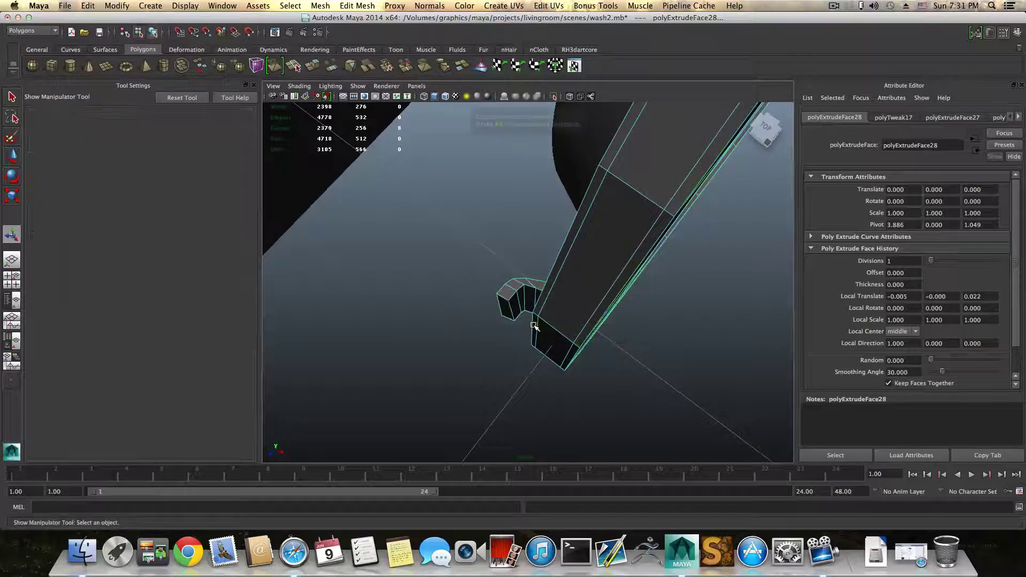
# Select the door ring and inner bowl together and move them along X into the body's opening.
pyautogui.scroll(-5, 533, 325)
pyautogui.keyDown('shift'); pyautogui.click(553, 184); pyautogui.keyUp('shift')
pyautogui.keyDown('alt'); pyautogui.moveTo(552, 184); pyautogui.dragTo(506, 284); pyautogui.keyUp('alt')
pyautogui.scroll(-5, 517, 321)
pyautogui.scroll(-5, 516, 321)
pyautogui.keyDown('alt'); pyautogui.moveTo(522, 321); pyautogui.dragTo(488, 326); pyautogui.keyUp('alt')
pyautogui.keyDown('alt'); pyautogui.moveTo(488, 325); pyautogui.dragTo(609, 337, button='right'); pyautogui.keyUp('alt')
pyautogui.keyDown('alt'); pyautogui.moveTo(610, 337); pyautogui.dragTo(612, 344); pyautogui.keyUp('alt')
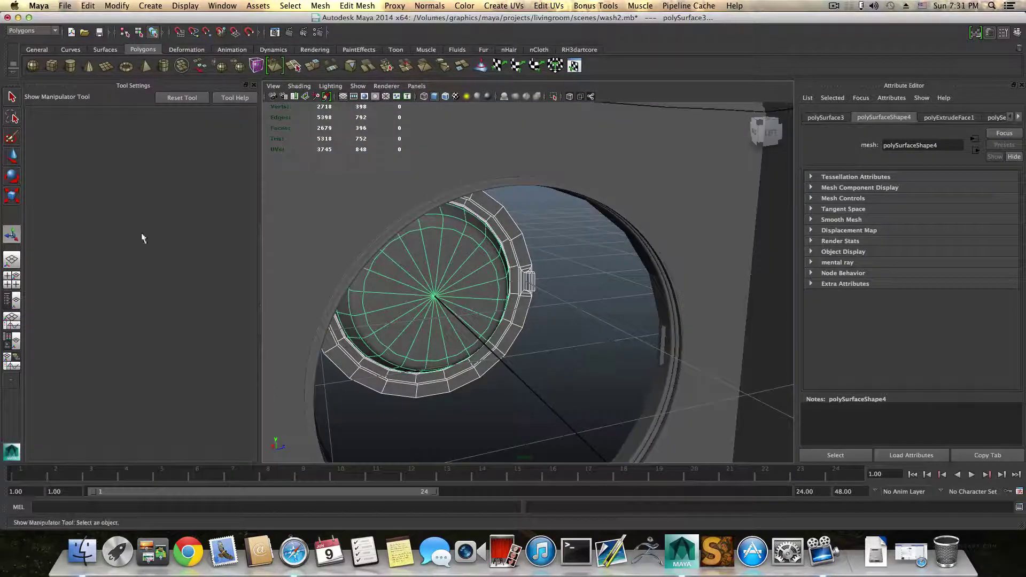
pyautogui.click(11, 156)
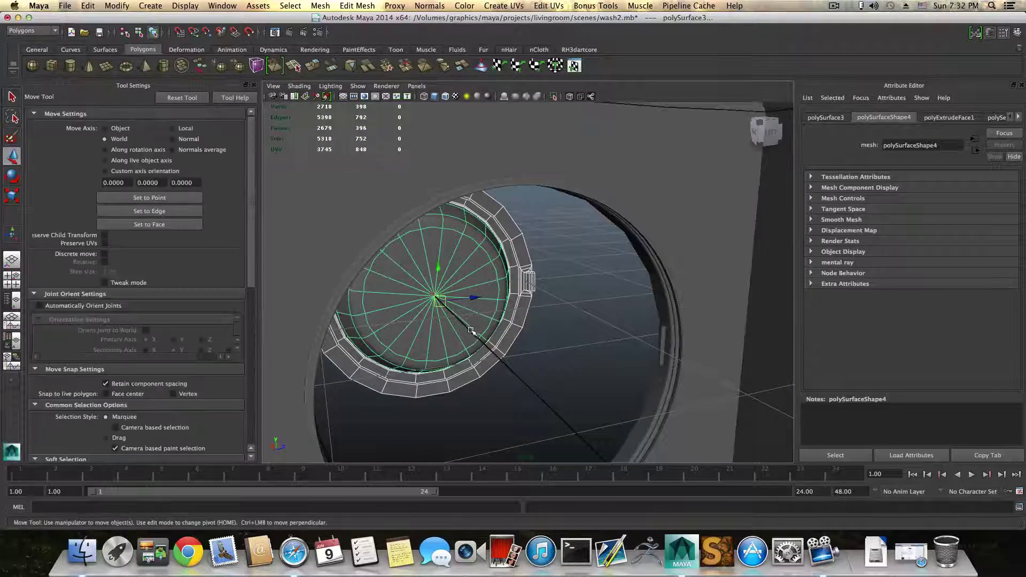
pyautogui.keyDown('alt'); pyautogui.moveTo(470, 329); pyautogui.dragTo(541, 316); pyautogui.keyUp('alt')
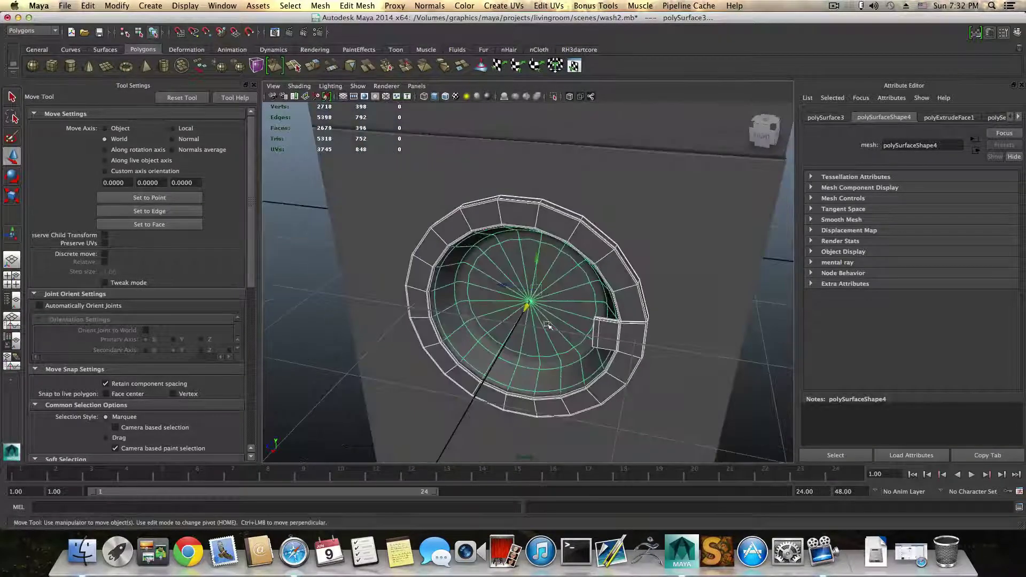
# Parent the door's inner bowl to the outer ring so both move as one object.
pyautogui.click(541, 391)
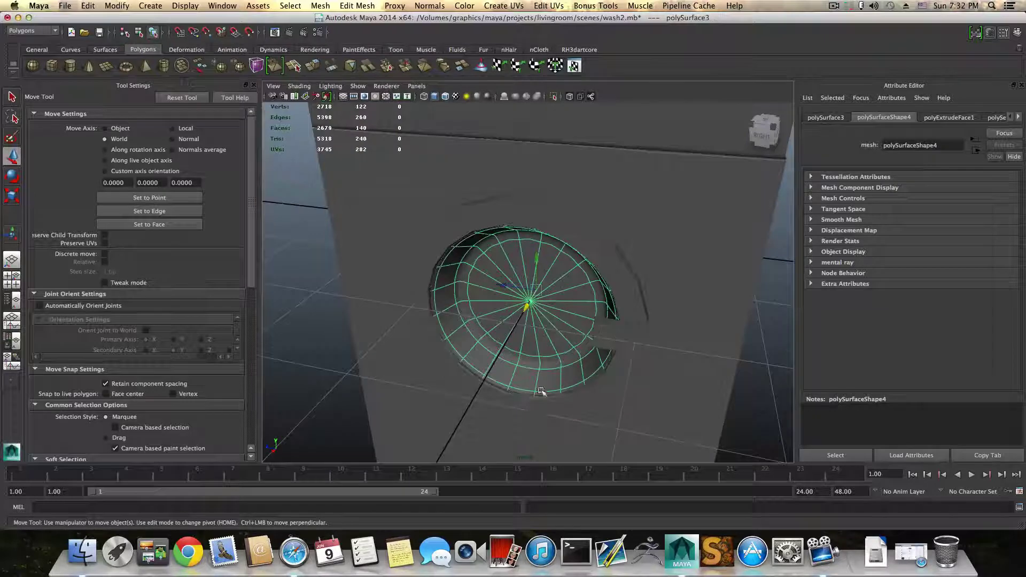
pyautogui.keyDown('shift'); pyautogui.click(440, 344); pyautogui.keyUp('shift')
pyautogui.click(474, 334)
pyautogui.keyDown('shift'); pyautogui.click(442, 350); pyautogui.keyUp('shift')
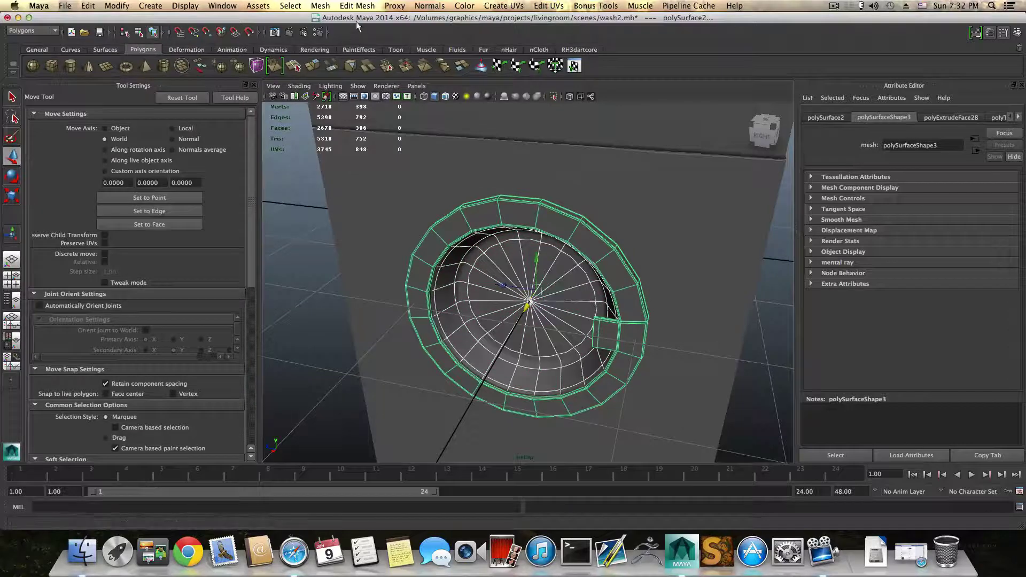
pyautogui.click(42, 48)
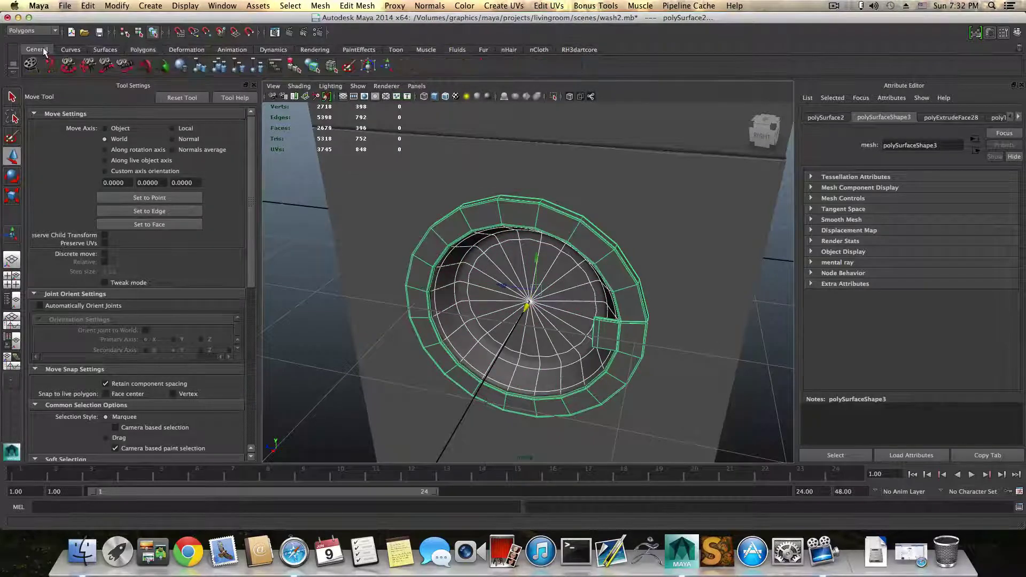
pyautogui.click(239, 67)
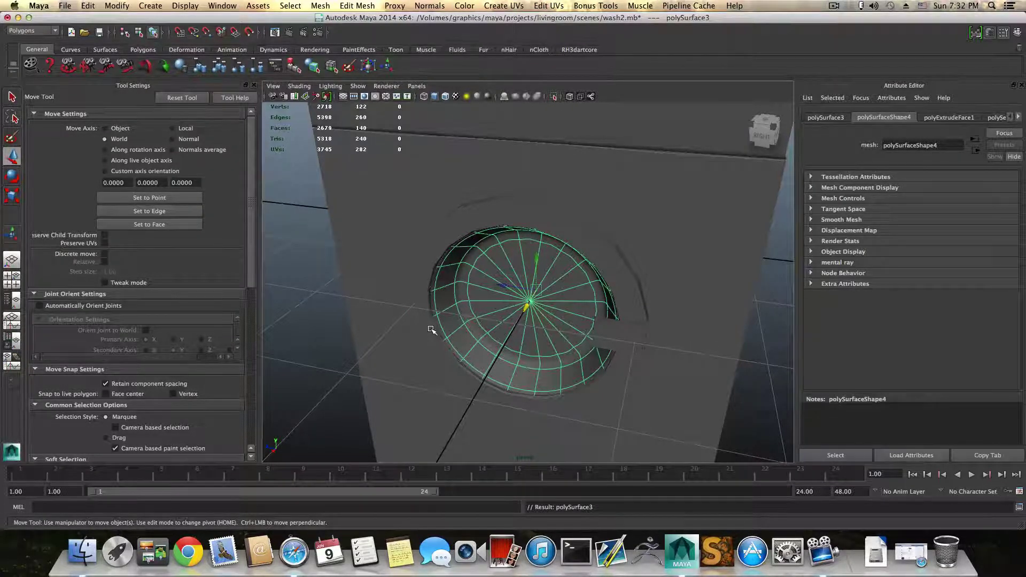
pyautogui.keyDown('shift'); pyautogui.click(552, 217); pyautogui.keyUp('shift')
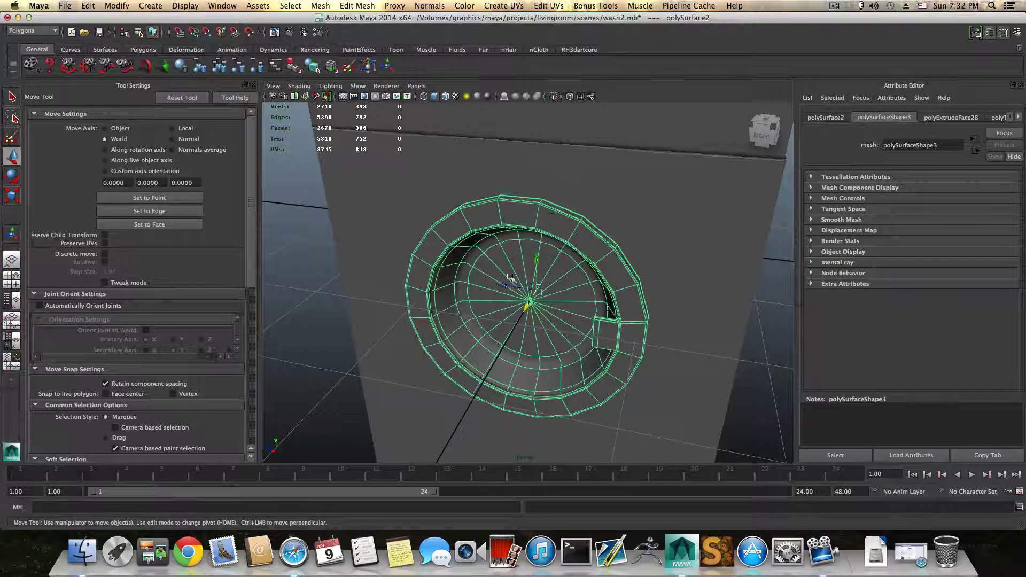
# Select the door's outer ring and shift its pivot along Z to the rim edge opposite the hook.
pyautogui.click(485, 273)
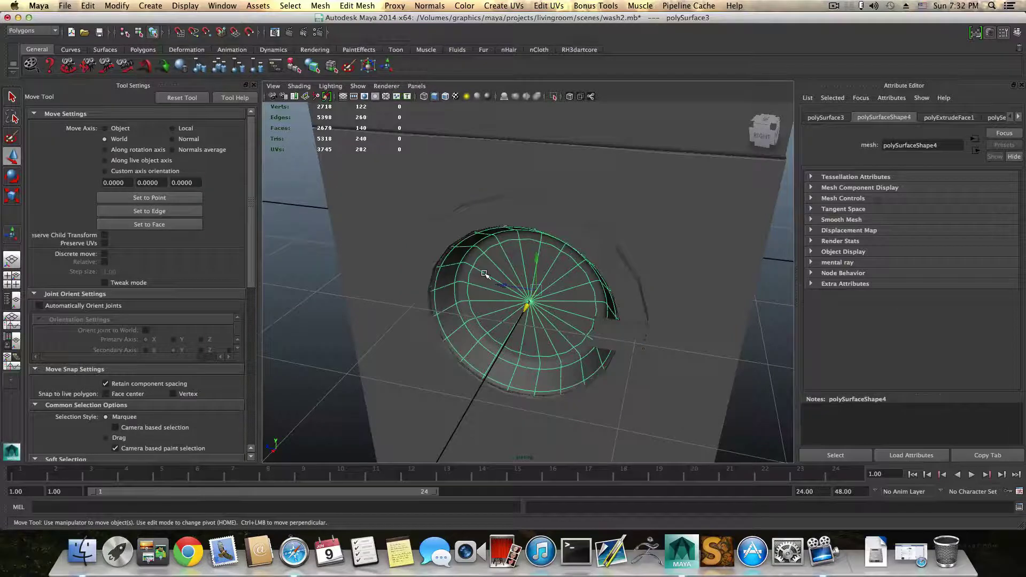
pyautogui.hotkey('shift', 'z')
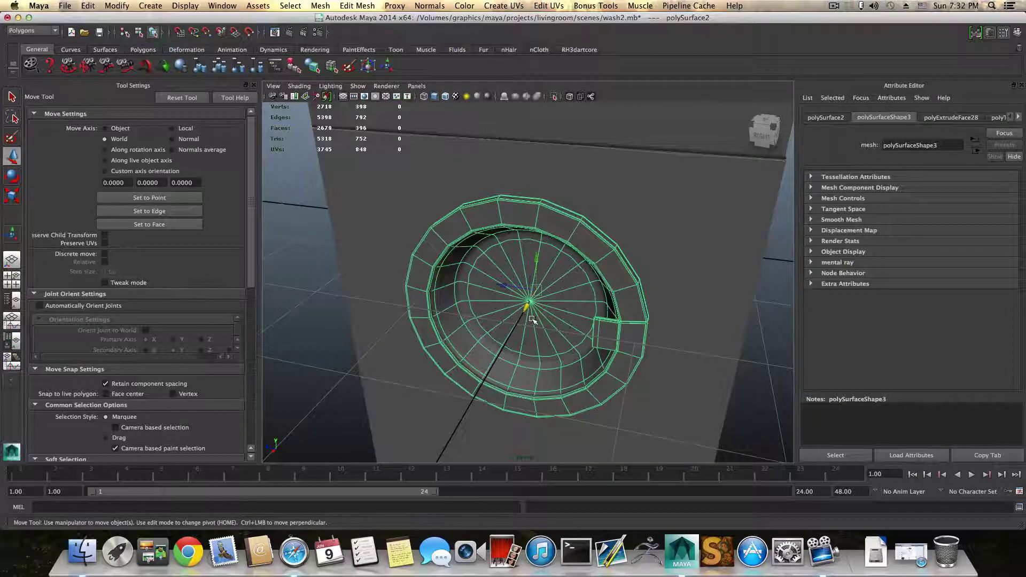
pyautogui.keyDown('alt'); pyautogui.moveTo(526, 320); pyautogui.dragTo(490, 213); pyautogui.keyUp('alt')
pyautogui.keyDown('alt'); pyautogui.moveTo(521, 313); pyautogui.dragTo(489, 317); pyautogui.keyUp('alt')
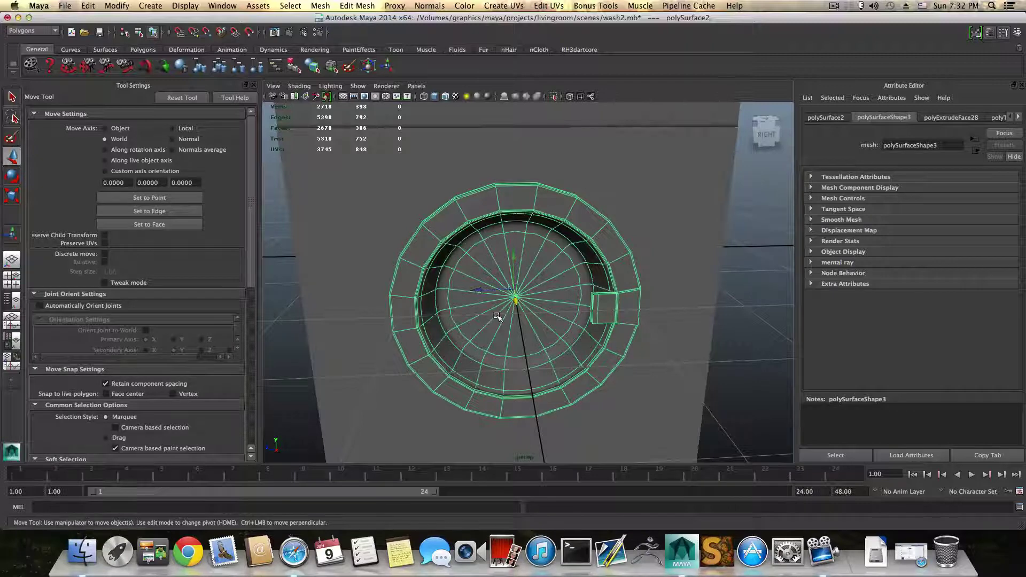
pyautogui.press('Home')
pyautogui.moveTo(492, 289); pyautogui.dragTo(480, 290)
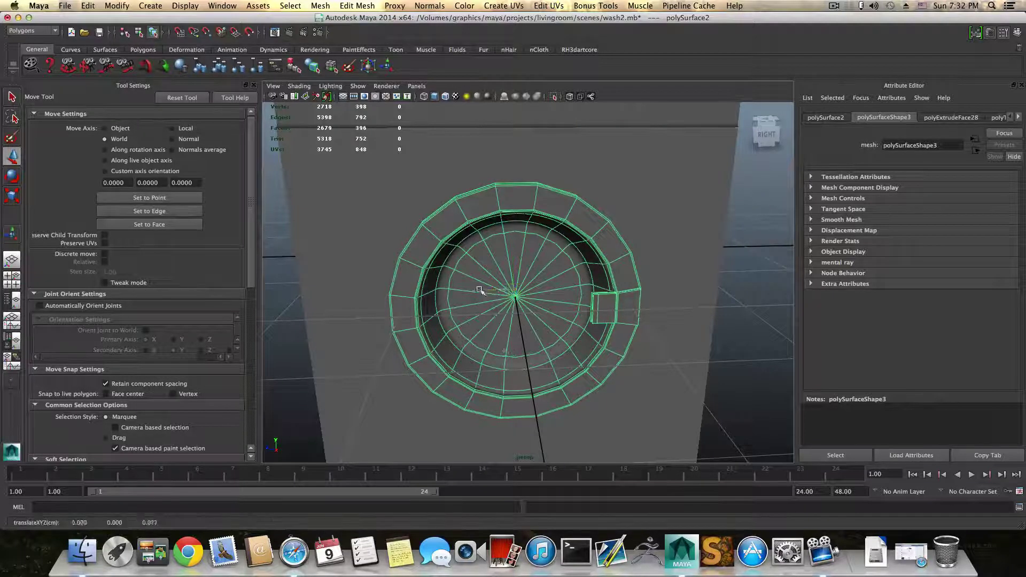
# Shift the door ring's pivot along X to sit at the hinge against the body's front face, then leave pivot editing.
pyautogui.keyDown('alt'); pyautogui.moveTo(381, 292); pyautogui.dragTo(537, 355); pyautogui.keyUp('alt')
pyautogui.moveTo(517, 373); pyautogui.dragTo(558, 394, button='middle')
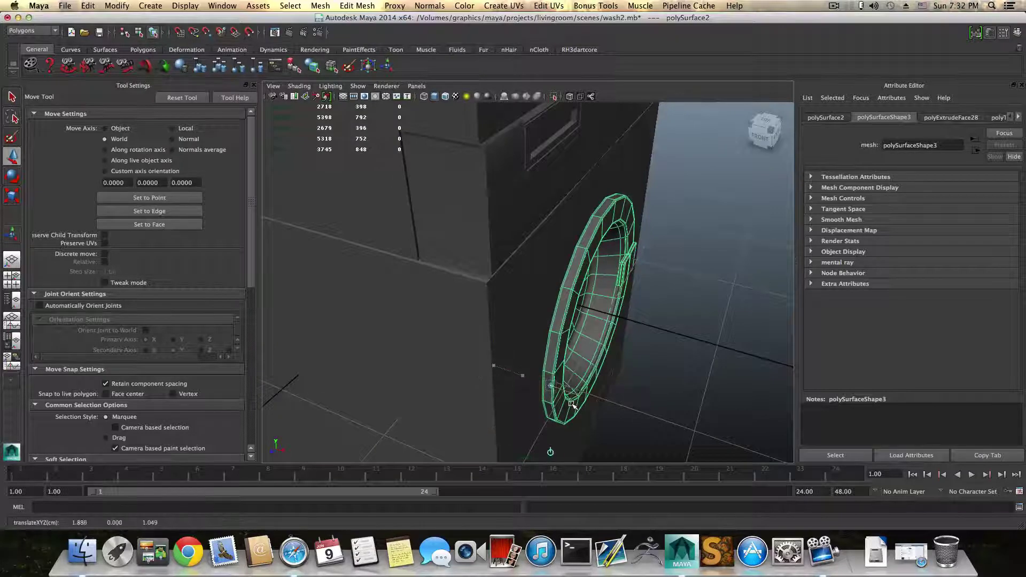
pyautogui.keyDown('alt'); pyautogui.moveTo(572, 405); pyautogui.dragTo(513, 288); pyautogui.keyUp('alt')
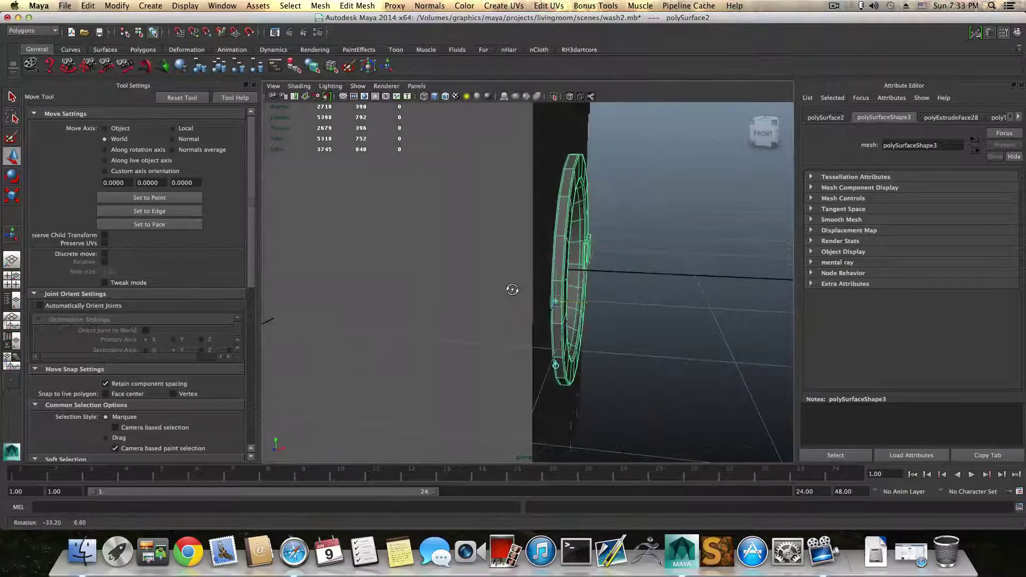
pyautogui.click(574, 303)
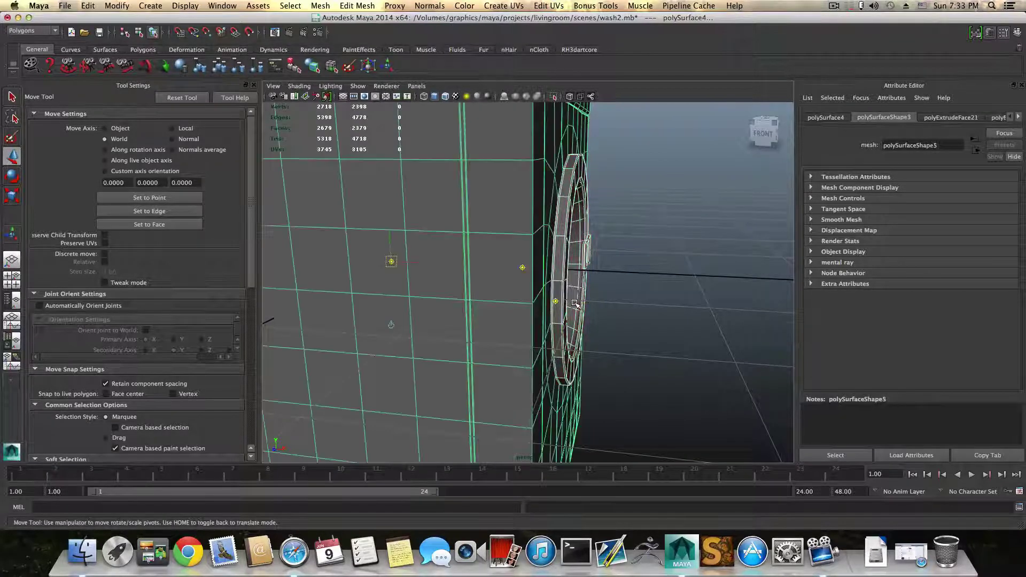
pyautogui.click(574, 304)
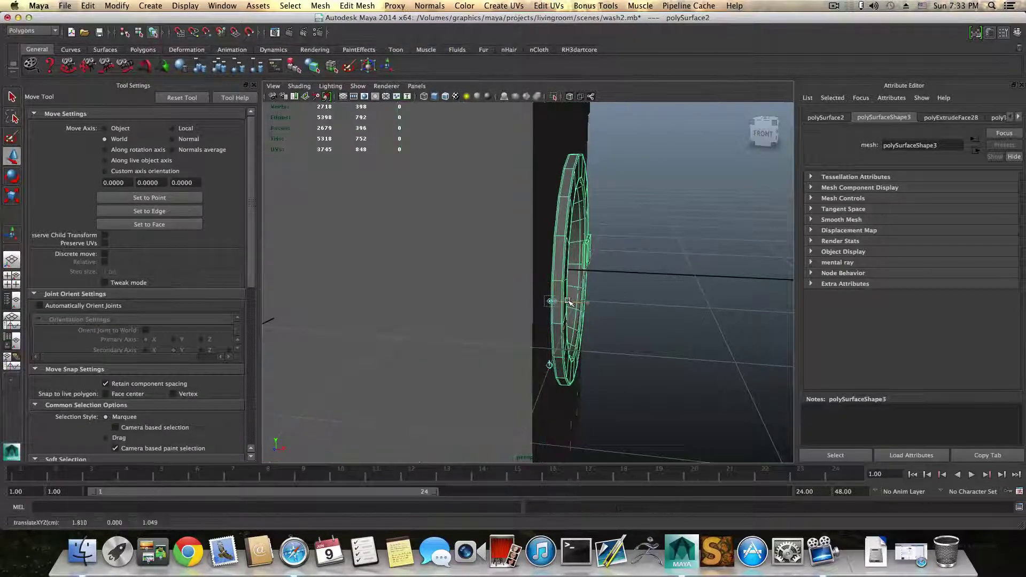
pyautogui.press('space')
pyautogui.moveTo(565, 302); pyautogui.dragTo(495, 319)
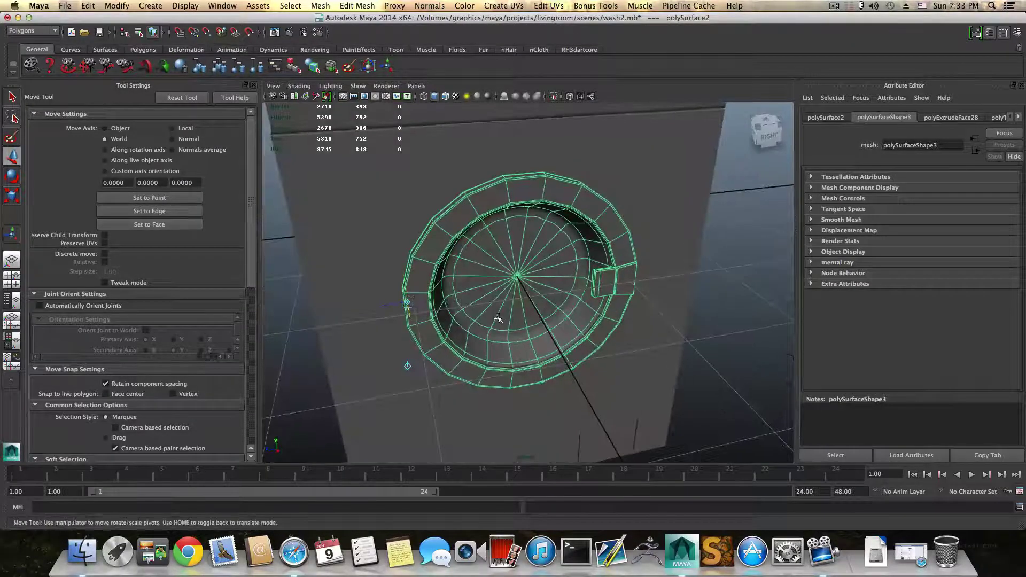
pyautogui.press('Home')
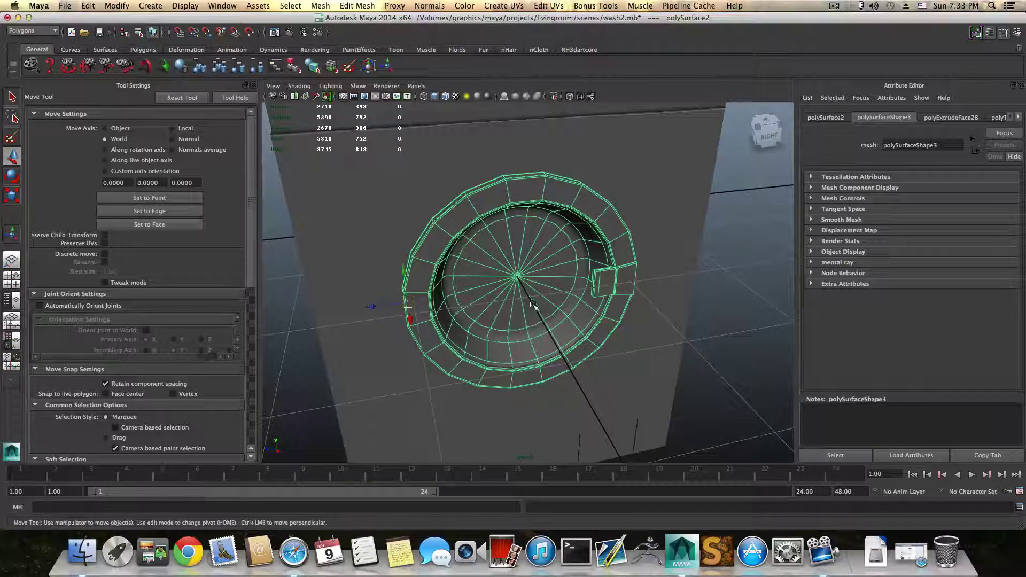
# Rotate the door around Y at its hinge pivot to swing it open from the body.
pyautogui.keyDown('alt'); pyautogui.moveTo(534, 306); pyautogui.dragTo(529, 288); pyautogui.keyUp('alt')
pyautogui.press('r')
pyautogui.press('e')
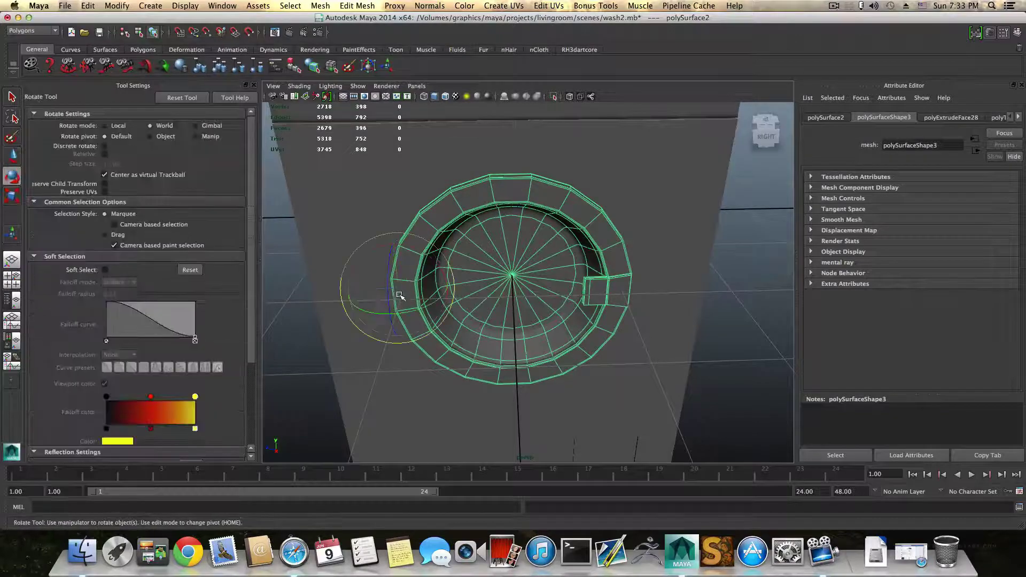
pyautogui.moveTo(413, 310); pyautogui.dragTo(426, 261)
pyautogui.press('w')
pyautogui.press('r')
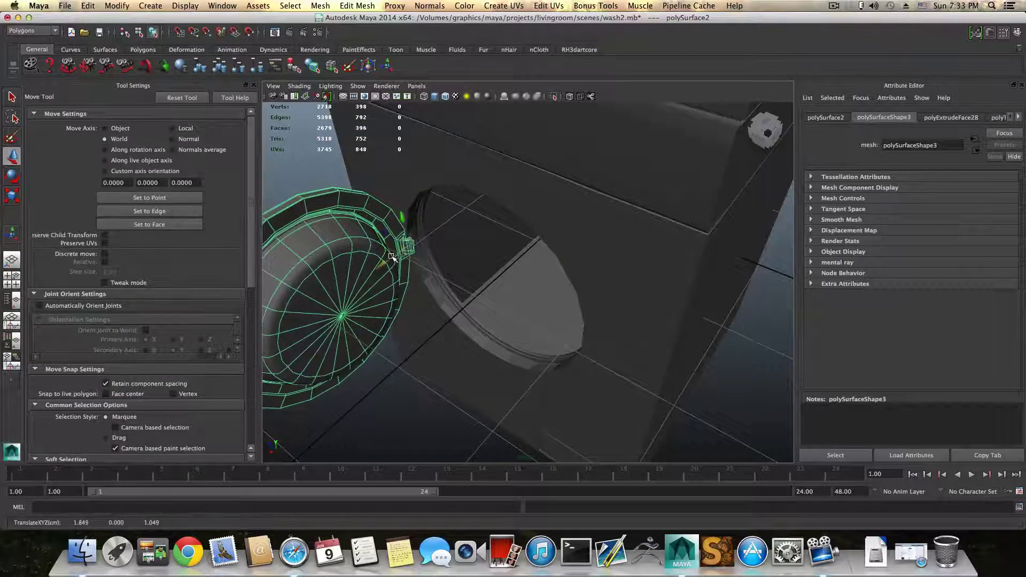
# Adjust the opened door's rotation around its hinge and undo the last unwanted change.
pyautogui.press('e')
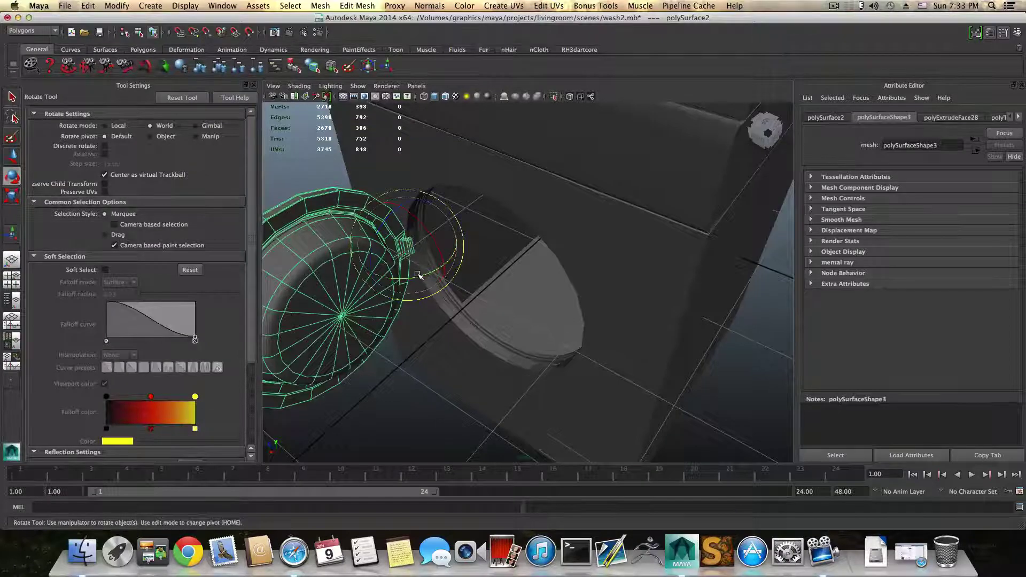
pyautogui.moveTo(418, 275); pyautogui.dragTo(401, 256)
pyautogui.press('w')
pyautogui.press('z')
pyautogui.press('e')
# Examine the washing machine with its door open from the front, side and above, selecting the body to view its mesh.
pyautogui.scroll(-5, 522, 287)
pyautogui.keyDown('alt'); pyautogui.moveTo(524, 297); pyautogui.dragTo(575, 362); pyautogui.keyUp('alt')
pyautogui.keyDown('alt'); pyautogui.moveTo(576, 356); pyautogui.dragTo(558, 317, button='middle'); pyautogui.keyUp('alt')
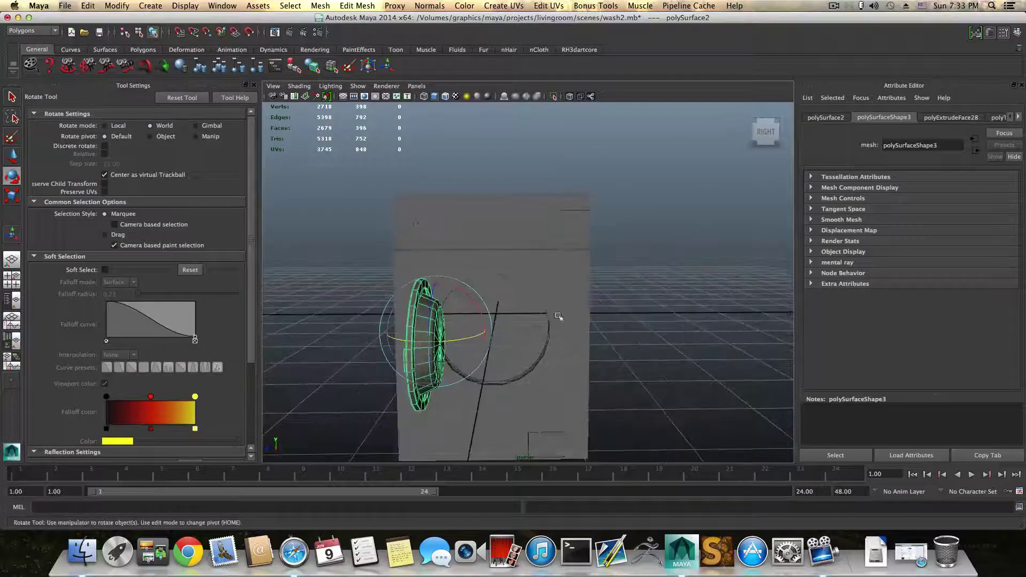
pyautogui.keyDown('alt'); pyautogui.moveTo(575, 337); pyautogui.dragTo(536, 337); pyautogui.keyUp('alt')
pyautogui.keyDown('alt'); pyautogui.moveTo(536, 337); pyautogui.dragTo(537, 384, button='right'); pyautogui.keyUp('alt')
pyautogui.keyDown('alt'); pyautogui.moveTo(536, 385); pyautogui.dragTo(566, 354); pyautogui.keyUp('alt')
pyautogui.click(573, 360)
pyautogui.keyDown('alt'); pyautogui.moveTo(567, 350); pyautogui.dragTo(567, 328, button='middle'); pyautogui.keyUp('alt')
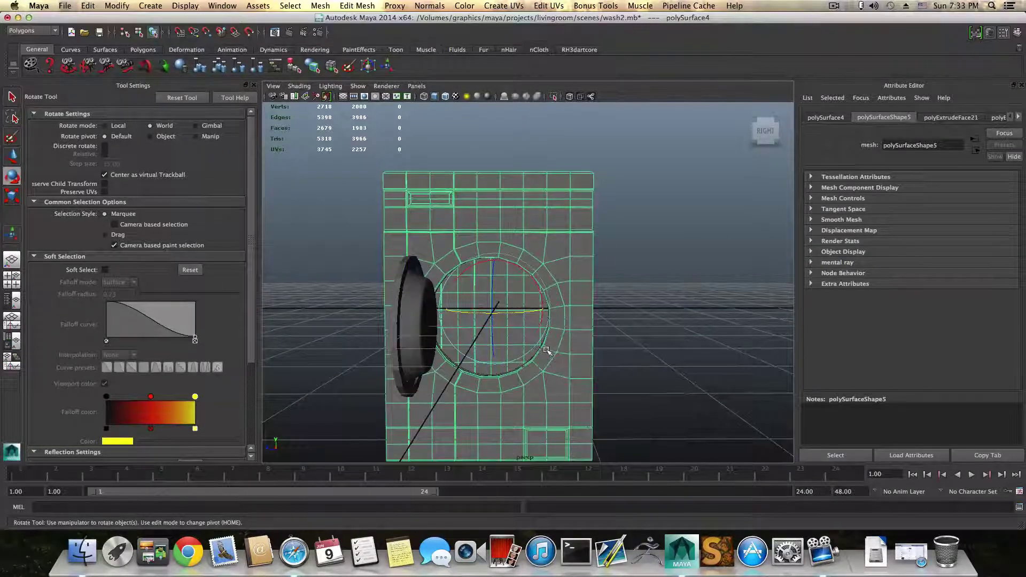
pyautogui.keyDown('alt'); pyautogui.moveTo(546, 350); pyautogui.dragTo(556, 418, button='right'); pyautogui.keyUp('alt')
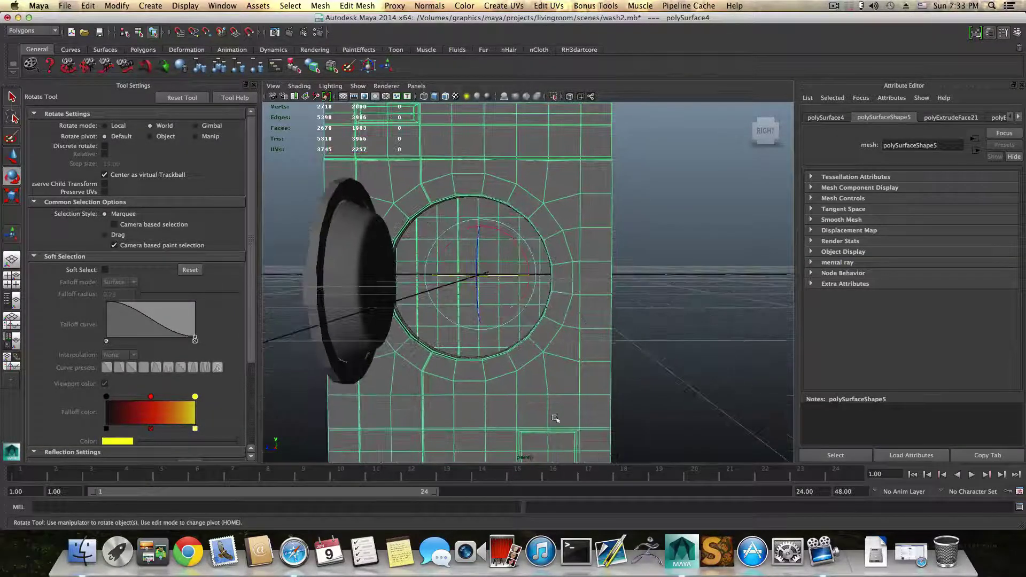
pyautogui.keyDown('alt'); pyautogui.moveTo(517, 396); pyautogui.dragTo(557, 227); pyautogui.keyUp('alt')
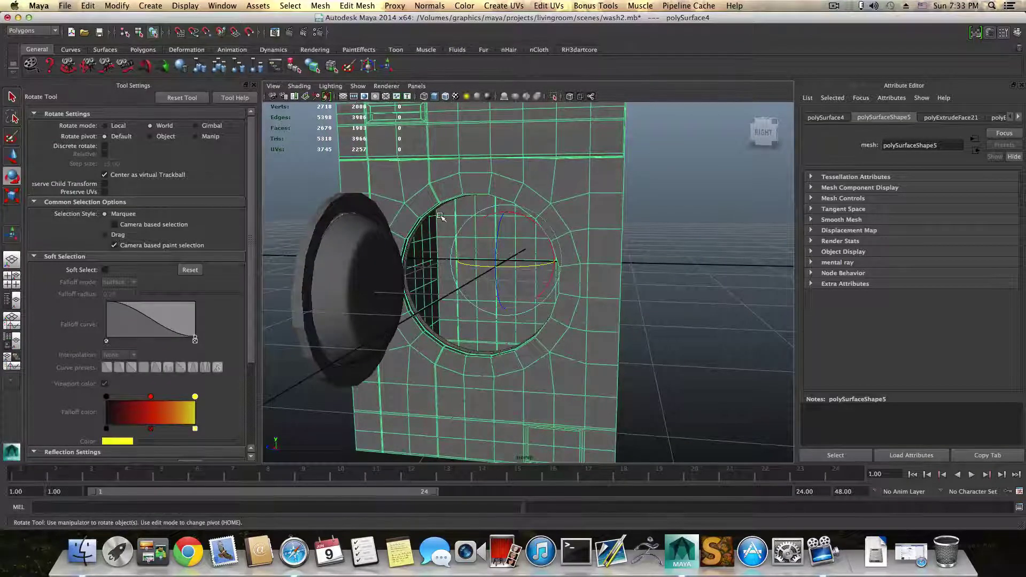
pyautogui.keyDown('alt'); pyautogui.moveTo(445, 232); pyautogui.dragTo(473, 227); pyautogui.keyUp('alt')
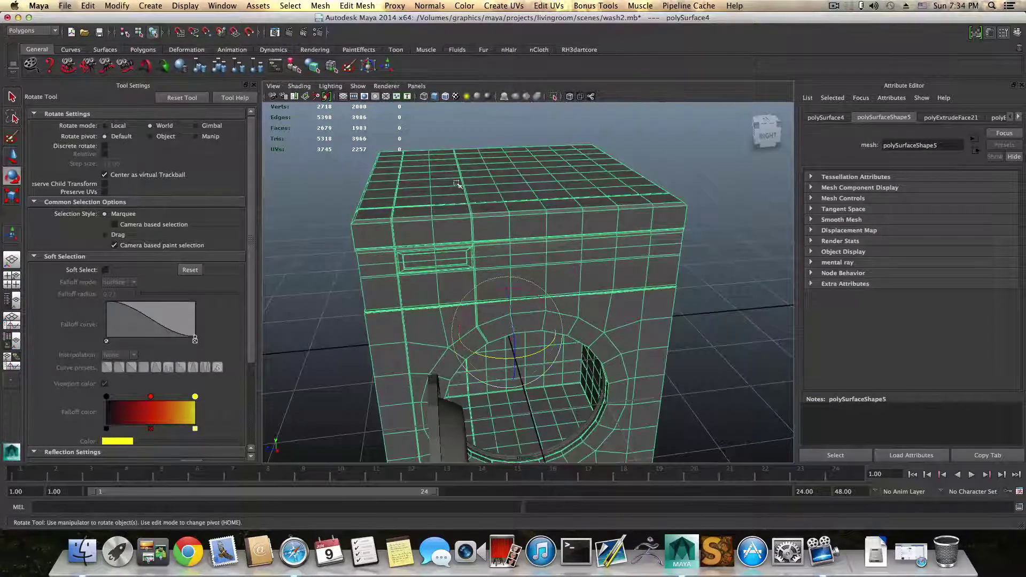
pyautogui.keyDown('alt'); pyautogui.moveTo(552, 340); pyautogui.dragTo(549, 319); pyautogui.keyUp('alt')
pyautogui.keyDown('alt'); pyautogui.moveTo(550, 319); pyautogui.dragTo(506, 337, button='right'); pyautogui.keyUp('alt')
pyautogui.keyDown('alt'); pyautogui.moveTo(533, 342); pyautogui.dragTo(525, 329); pyautogui.keyUp('alt')
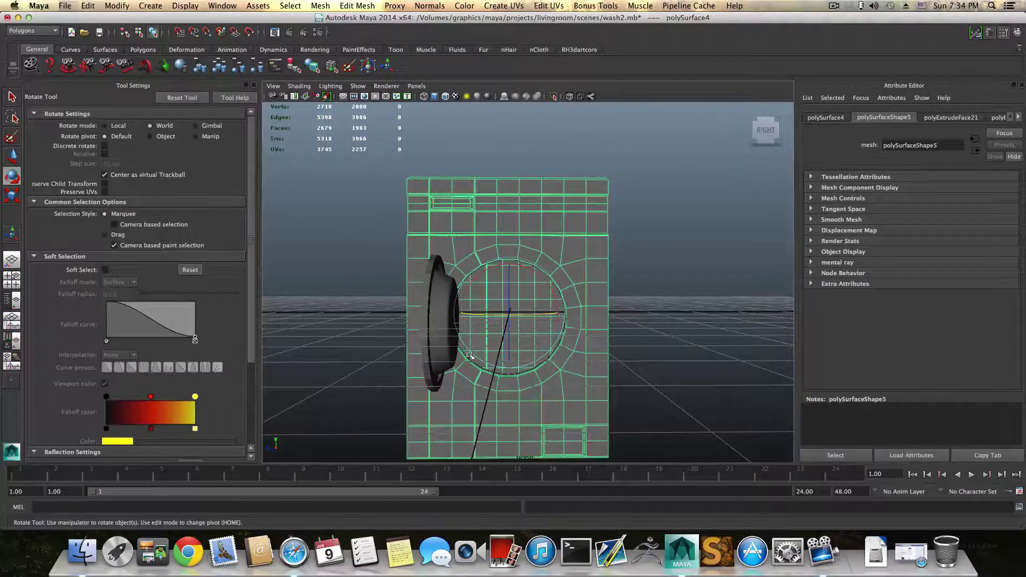
pyautogui.keyDown('alt'); pyautogui.moveTo(471, 354); pyautogui.dragTo(523, 366); pyautogui.keyUp('alt')
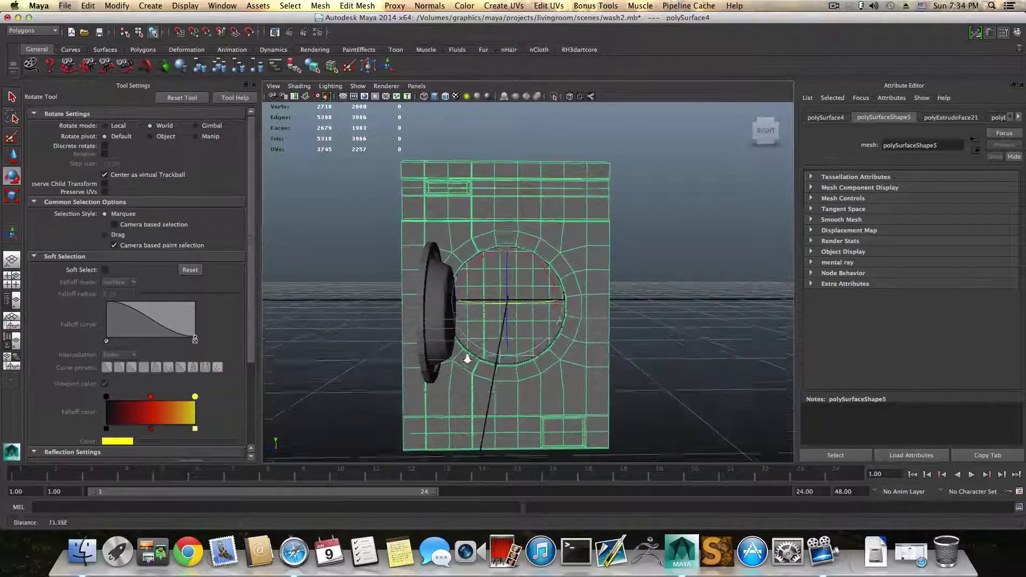
pyautogui.scroll(2, 529, 367)
pyautogui.keyDown('alt'); pyautogui.moveTo(527, 366); pyautogui.dragTo(475, 381); pyautogui.keyUp('alt')
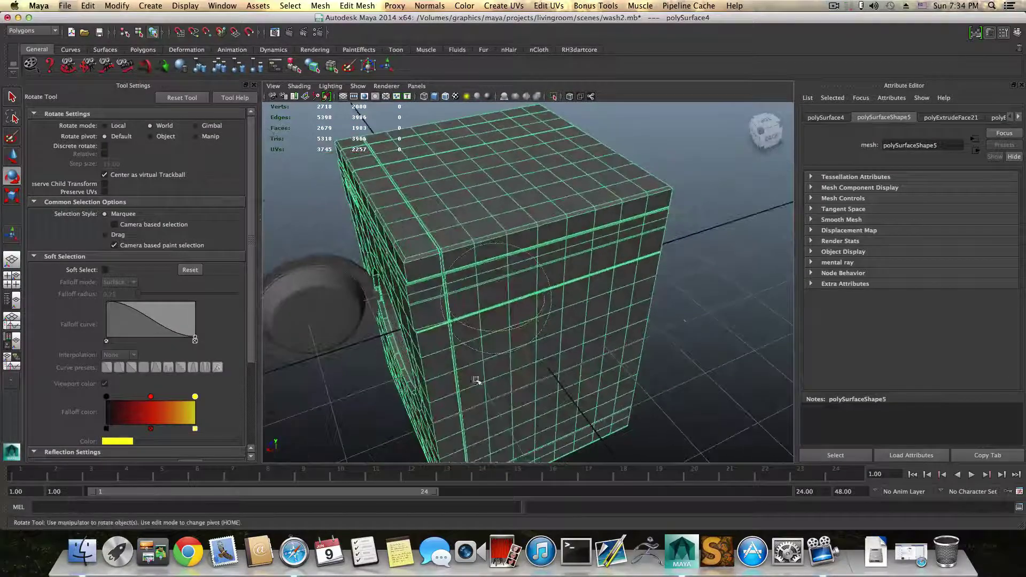
pyautogui.keyDown('alt'); pyautogui.moveTo(517, 274); pyautogui.dragTo(555, 236); pyautogui.keyUp('alt')
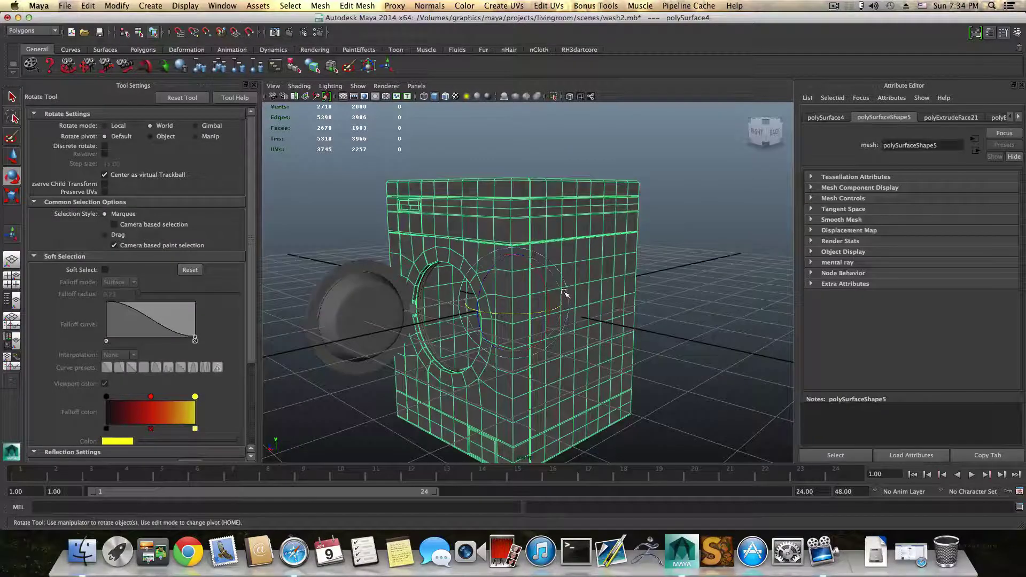
pyautogui.keyDown('alt'); pyautogui.moveTo(564, 292); pyautogui.dragTo(556, 368); pyautogui.keyUp('alt')
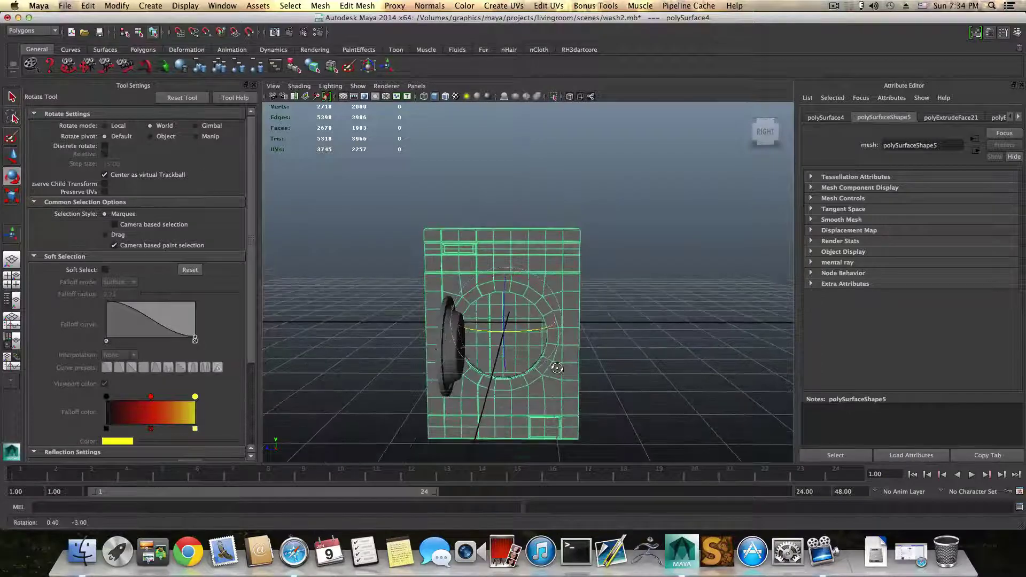
pyautogui.scroll(3, 534, 340)
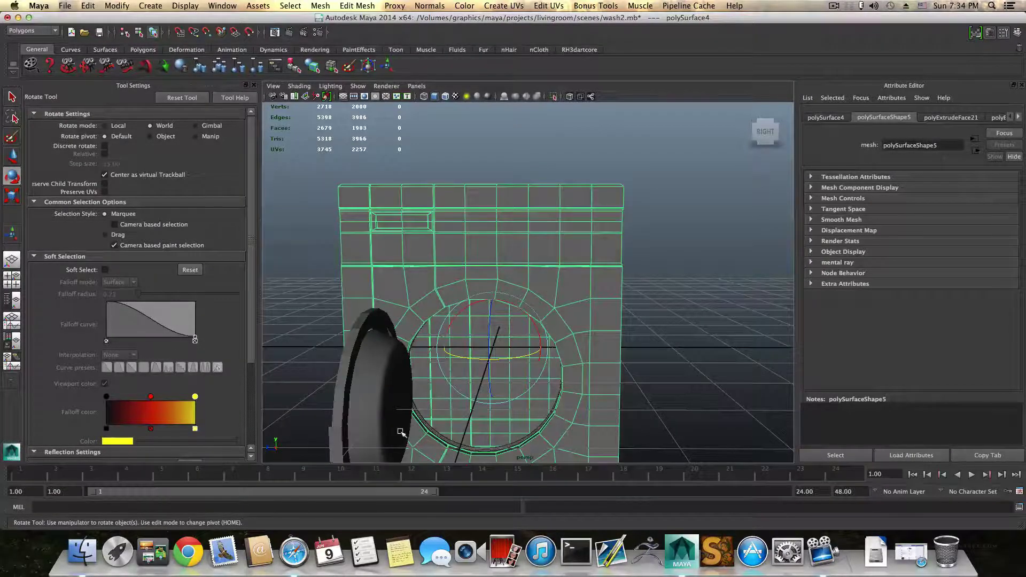
pyautogui.keyDown('alt'); pyautogui.moveTo(531, 408); pyautogui.dragTo(543, 360, button='middle'); pyautogui.keyUp('alt')
pyautogui.keyDown('alt'); pyautogui.moveTo(543, 360); pyautogui.dragTo(502, 365, button='right'); pyautogui.keyUp('alt')
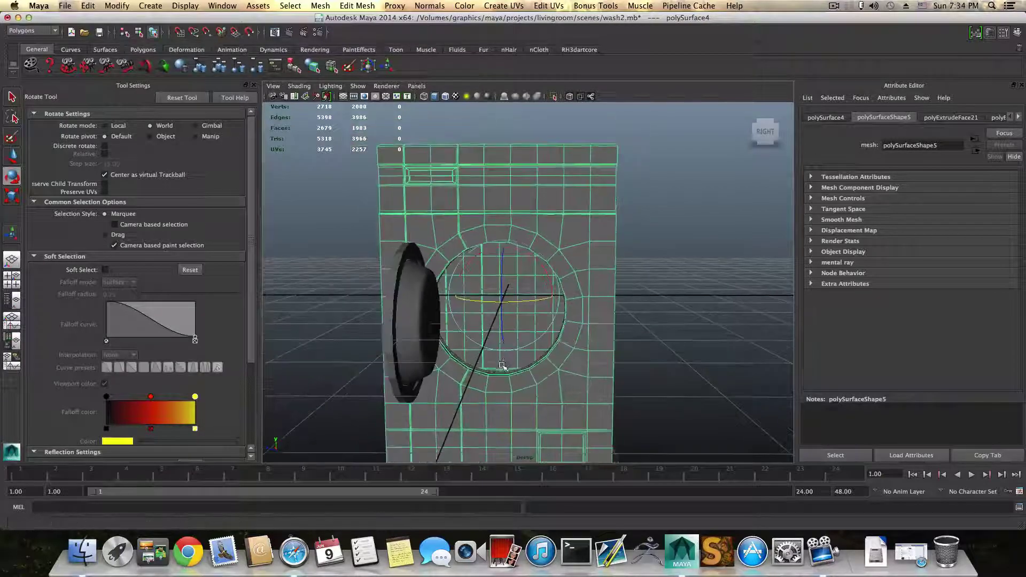
pyautogui.keyDown('alt'); pyautogui.moveTo(502, 366); pyautogui.dragTo(481, 367); pyautogui.keyUp('alt')
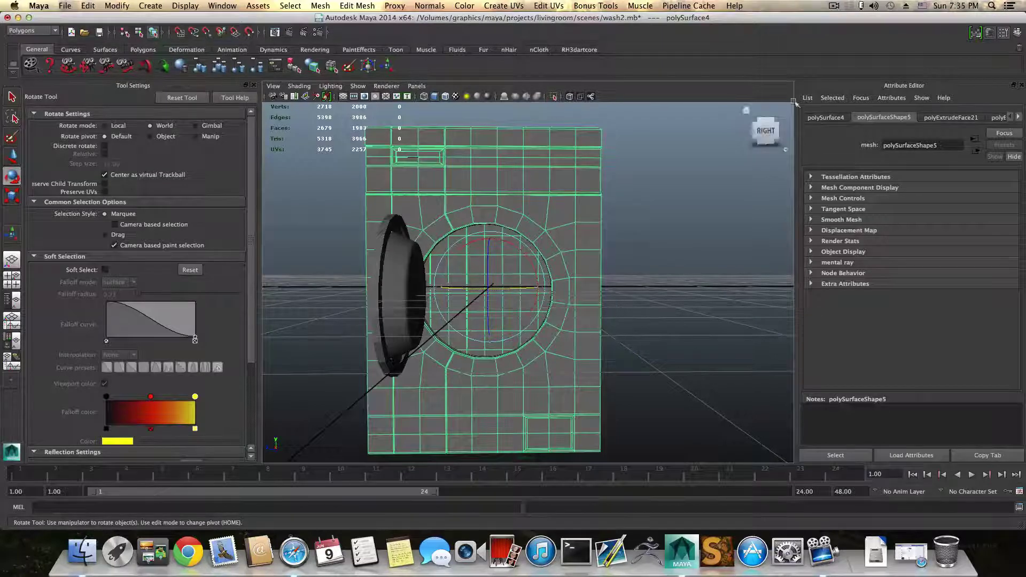
pyautogui.click(834, 6)
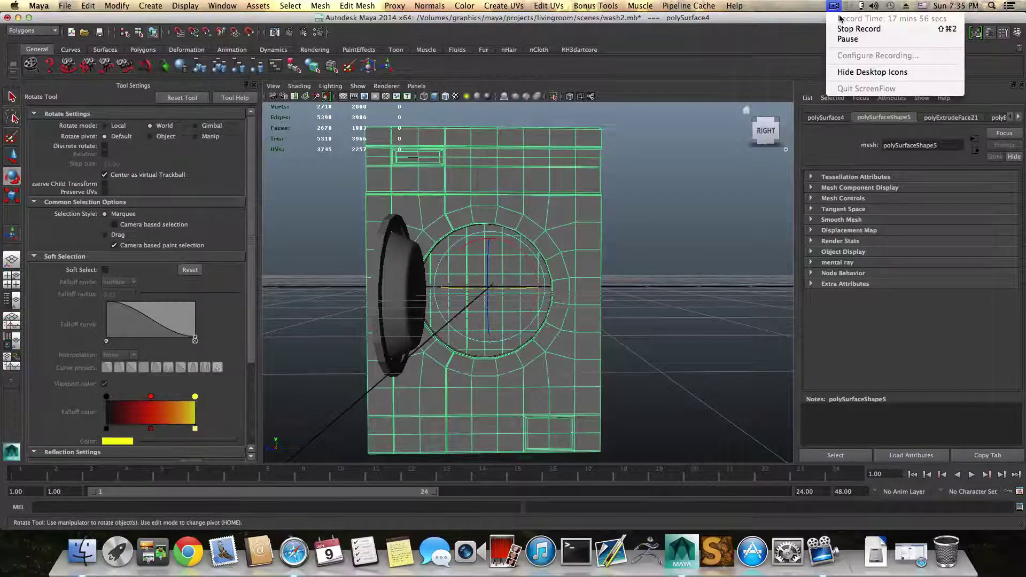